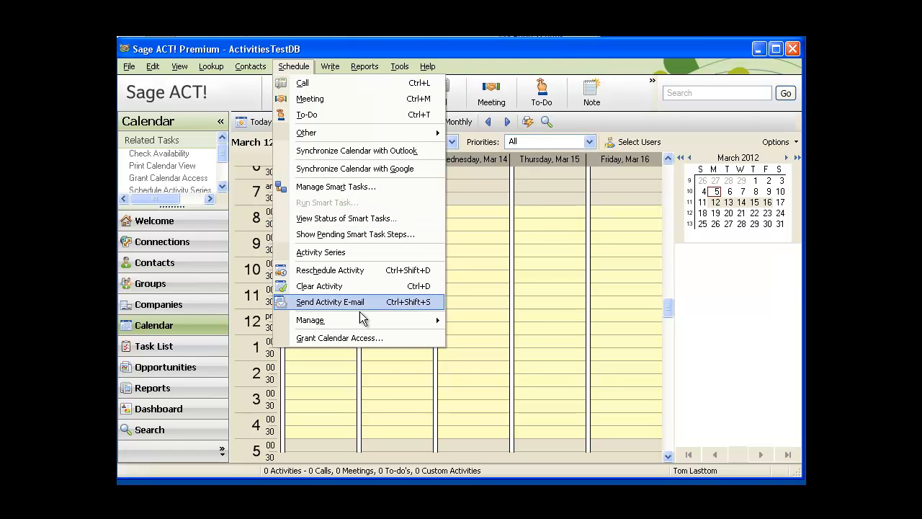
- Grant user Tom2 View and Schedule access to the calendar and save the calendar access settings
left_click(352, 336)
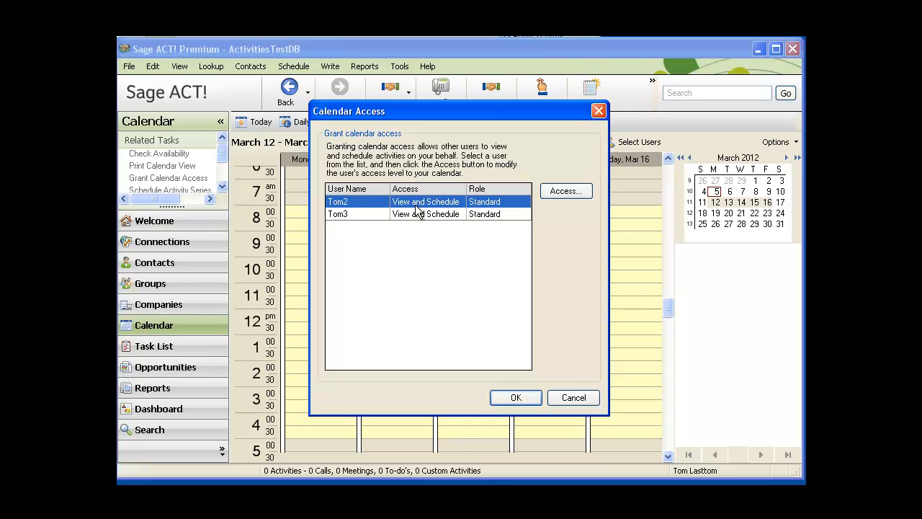
left_click(574, 193)
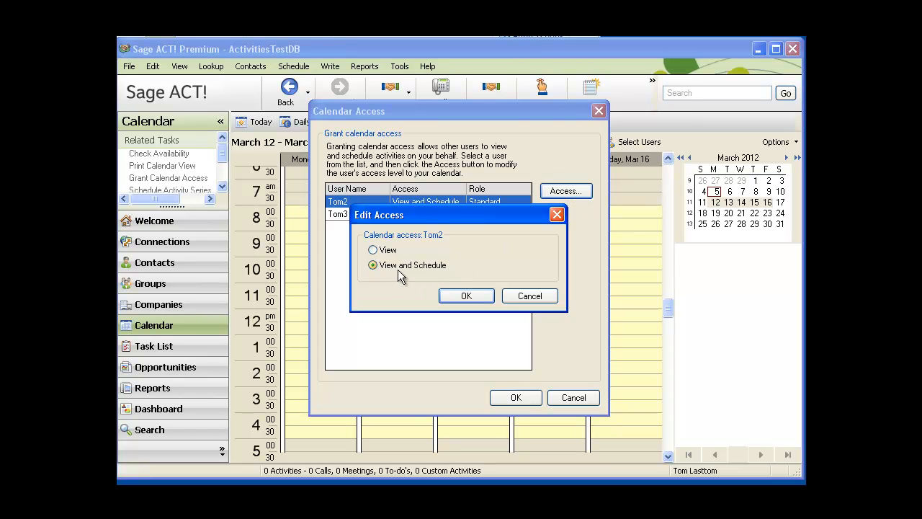
left_click(471, 296)
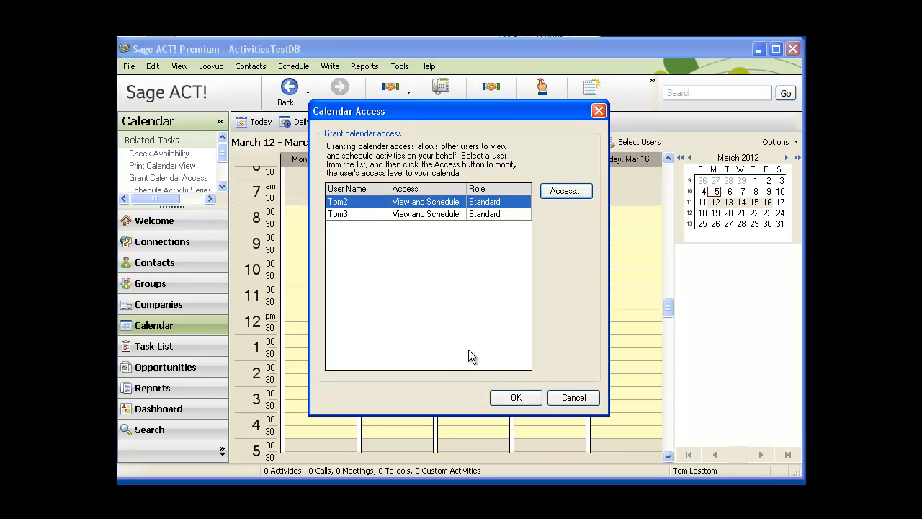
left_click(499, 398)
left_click(499, 398)
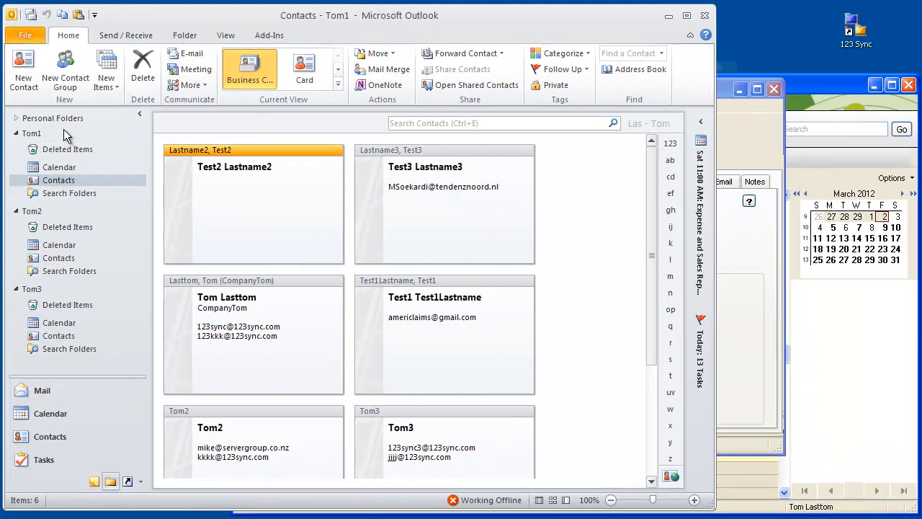
- Switch to Outlook and examine the Tom1, Tom2 and Tom3 folder sets along with the Calendar folder in each one
left_click(29, 136)
left_click(28, 213)
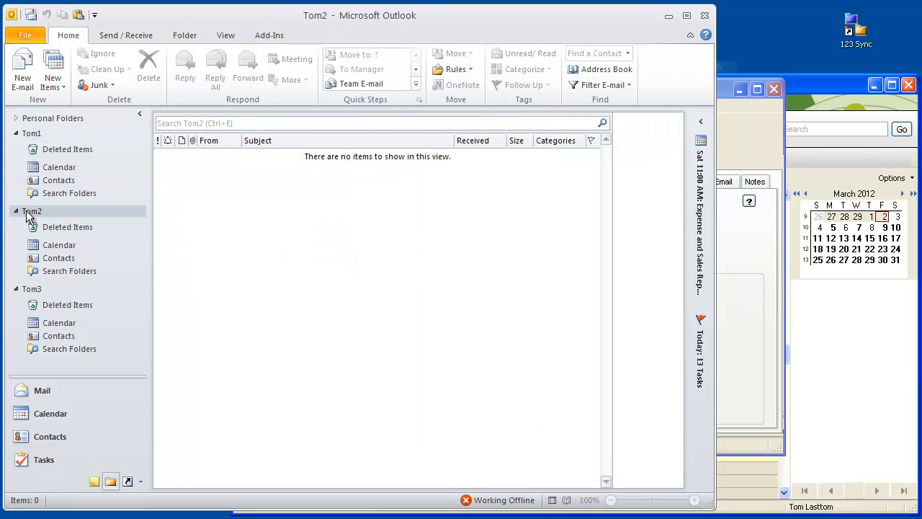
left_click(28, 291)
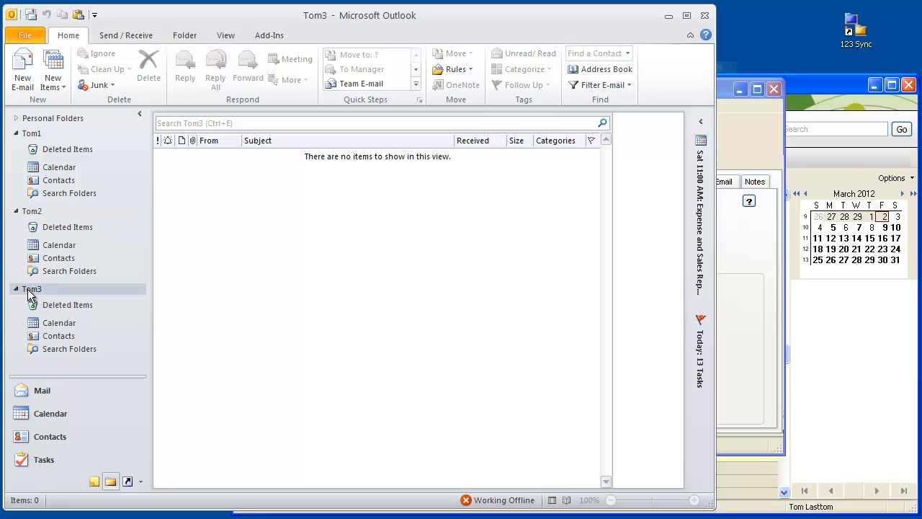
left_click(61, 169)
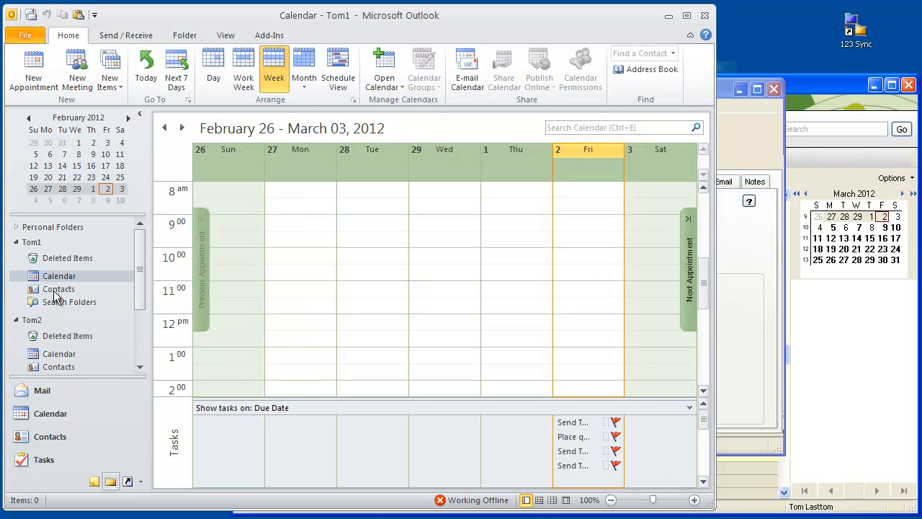
left_click(51, 357)
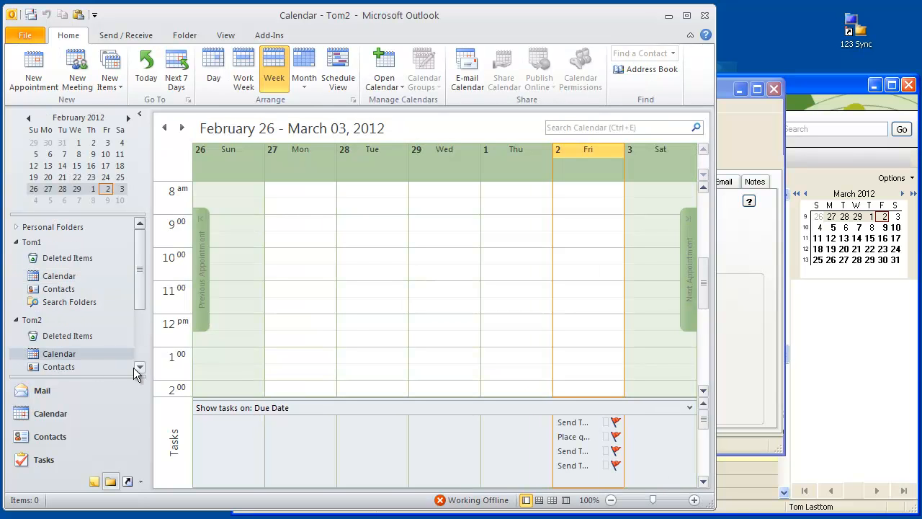
scroll(141, 366, "down", 3)
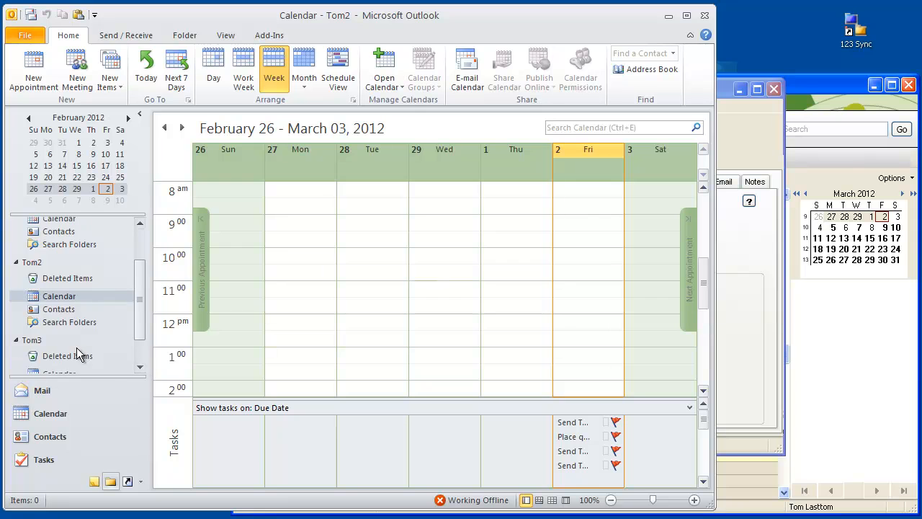
left_click(140, 367)
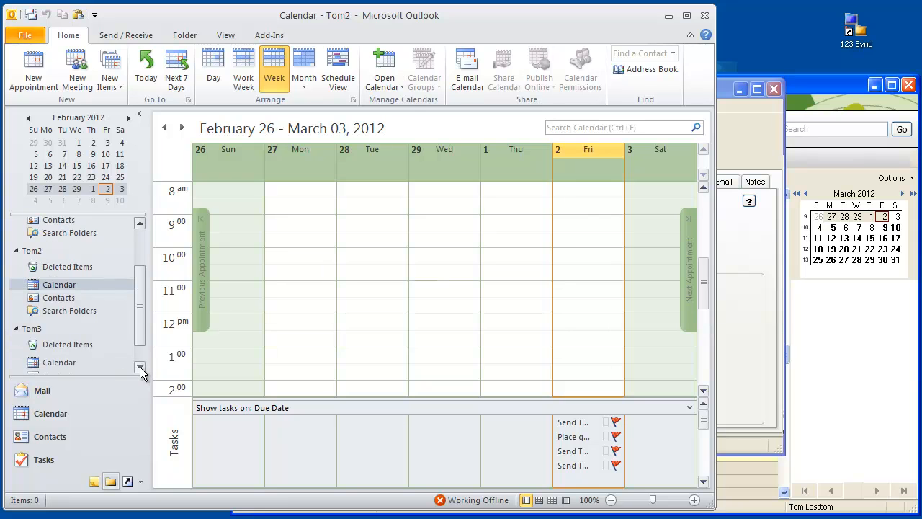
left_click(52, 363)
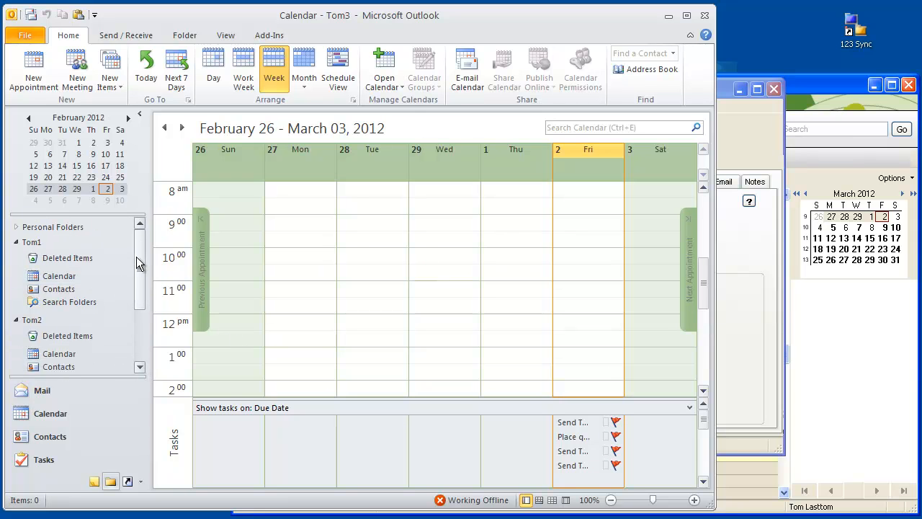
mouse_move(140, 259)
left_mouse_down()
mouse_move(137, 303)
mouse_move(138, 248)
left_mouse_up()
left_click_drag(138, 265, 137, 322)
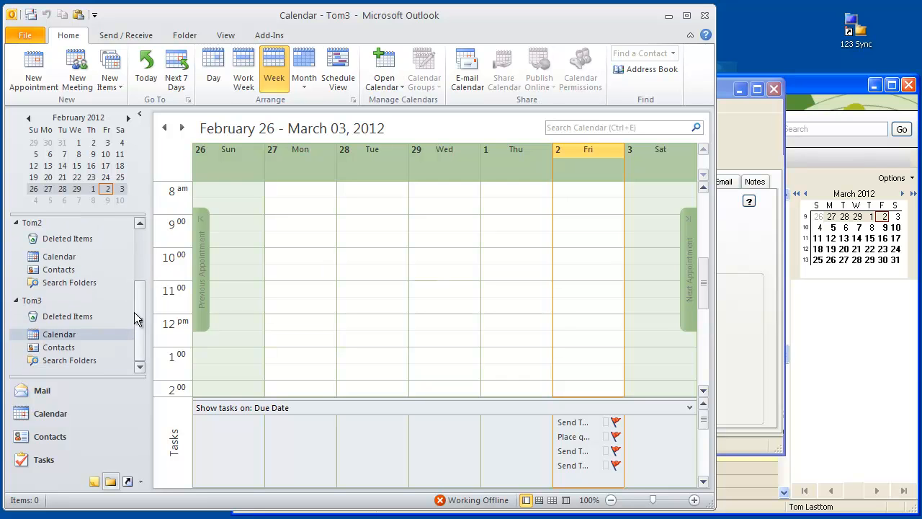
- Switch to 123 Sync and set Tom2's Outlook contacts folder to the Contacts folder under Tom2
left_click(729, 117)
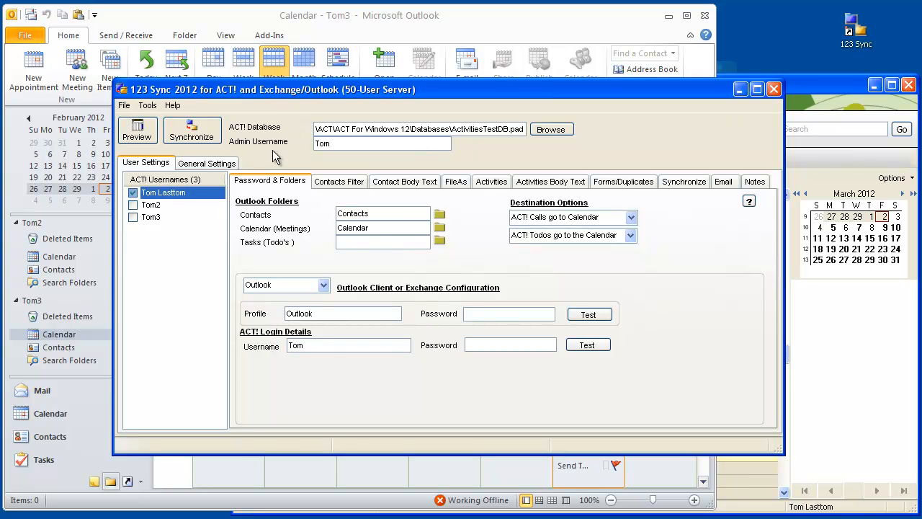
left_click(157, 205)
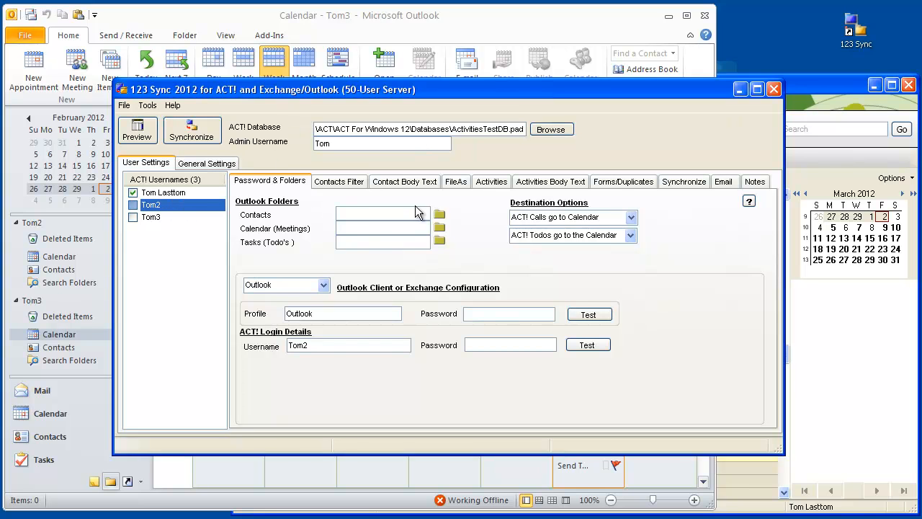
left_click(438, 215)
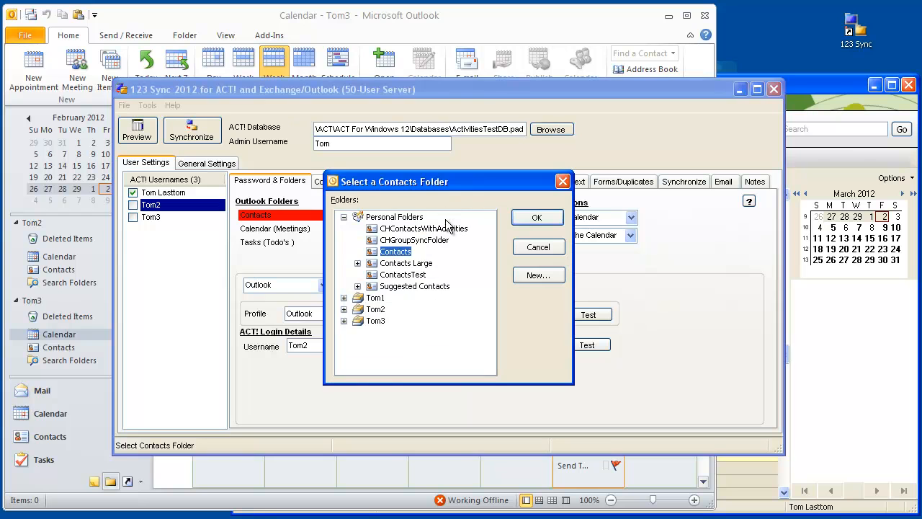
left_click(345, 309)
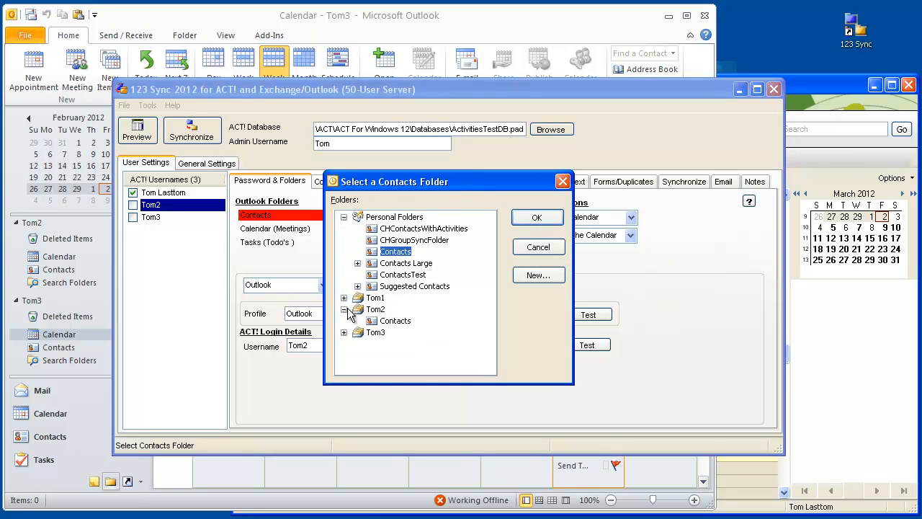
left_click(395, 320)
left_click(537, 218)
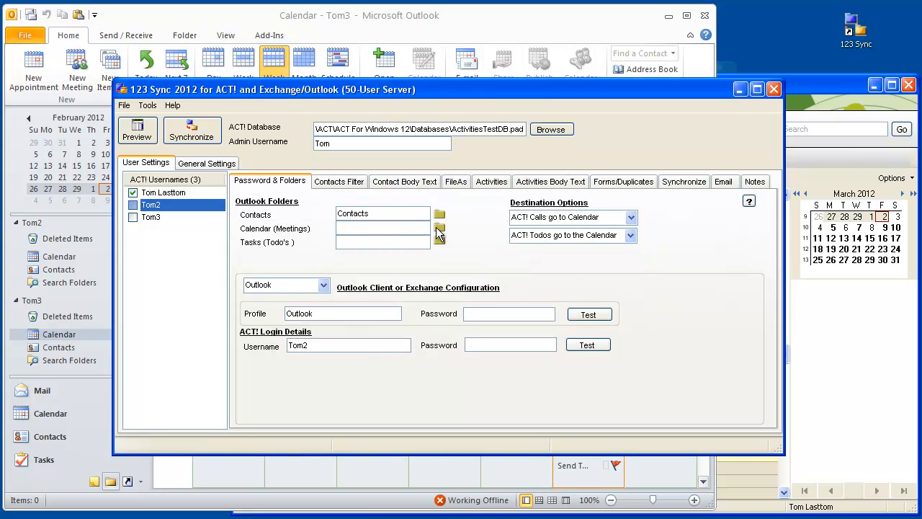
- Set Tom2's Outlook calendar folder to the Calendar under Tom2 and enable Tom2 for synchronization
left_click(439, 230)
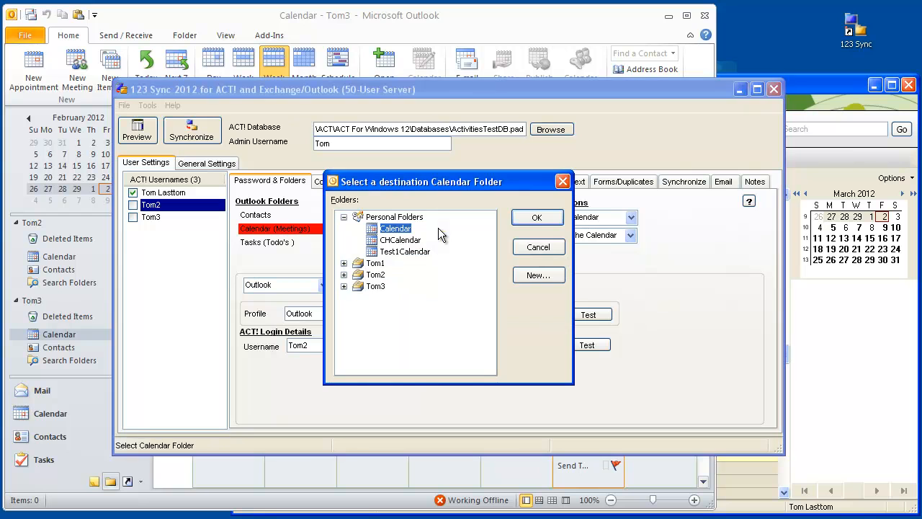
left_click(344, 275)
left_click(383, 288)
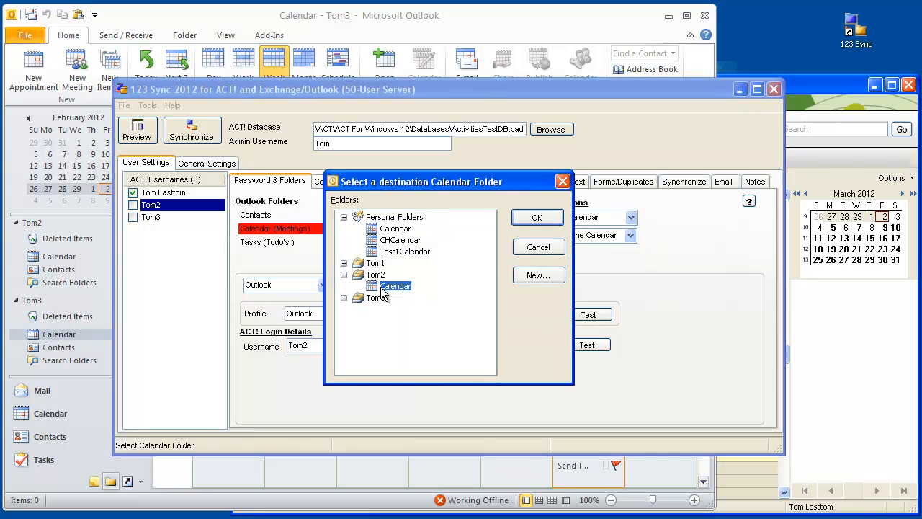
left_click(537, 217)
left_click(133, 205)
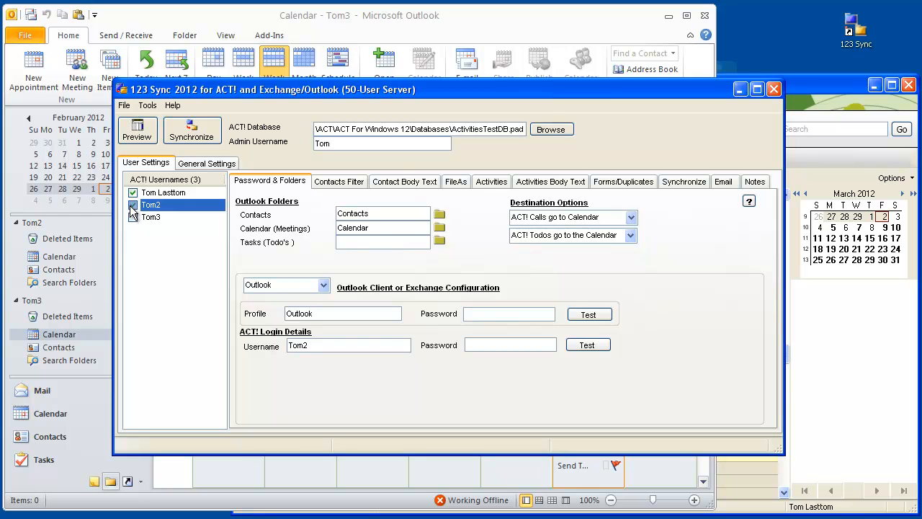
- Set user Tom3's Outlook contacts folder to the Contacts folder under Tom3
left_click(149, 218)
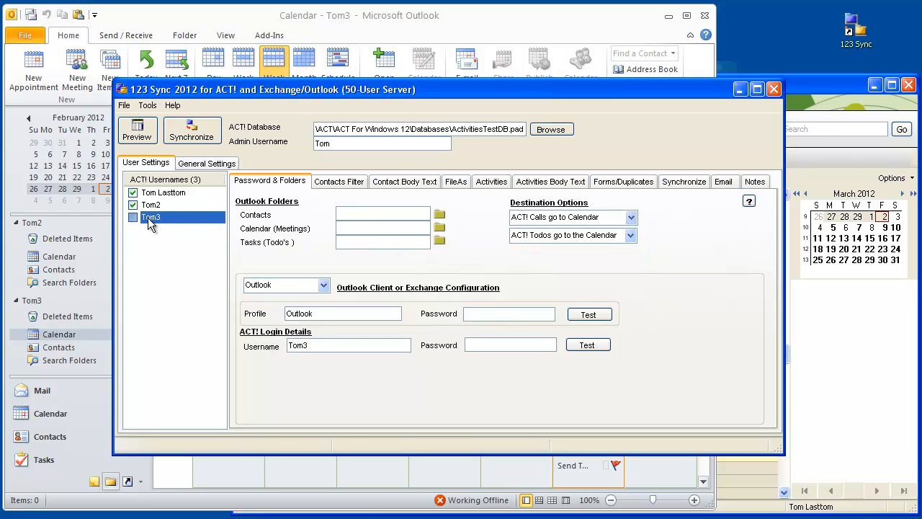
left_click(438, 216)
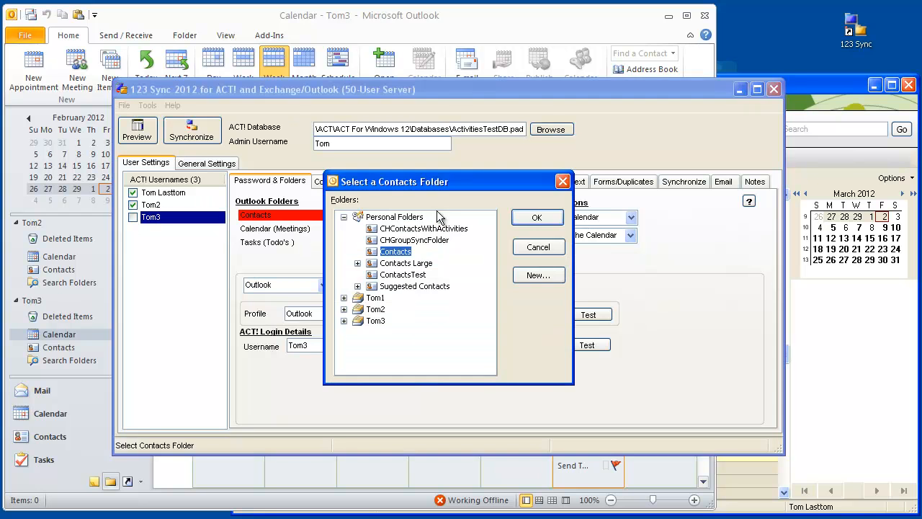
left_click(343, 322)
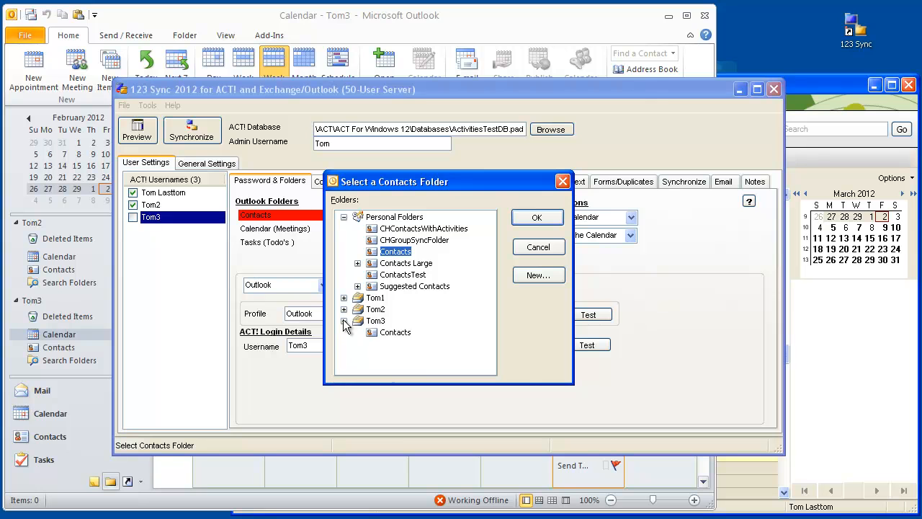
left_click(391, 332)
left_click(537, 217)
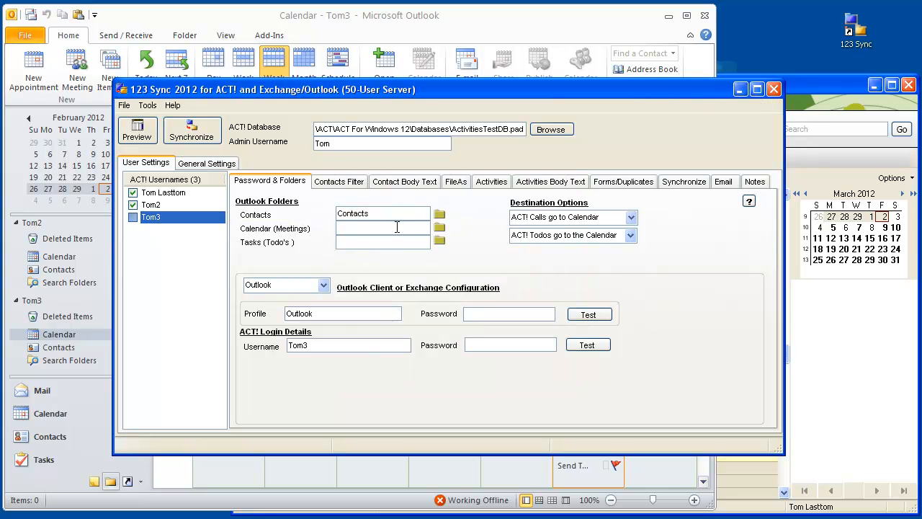
- Set Tom3's Outlook calendar folder to the Calendar under Tom3 and enable Tom3 for synchronization
left_click(440, 229)
left_click(344, 286)
left_click(392, 298)
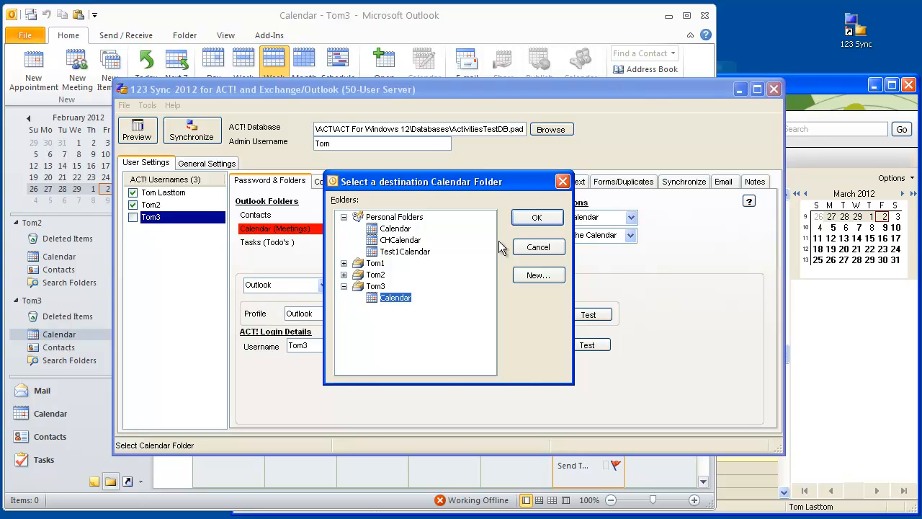
left_click(537, 218)
left_click(144, 221)
- Review the Outlook folder settings of all three ACT! users one after another
left_click(151, 206)
left_click(154, 193)
left_click(151, 206)
left_click(150, 219)
left_click(151, 206)
left_click(155, 193)
left_click(151, 206)
left_click(152, 219)
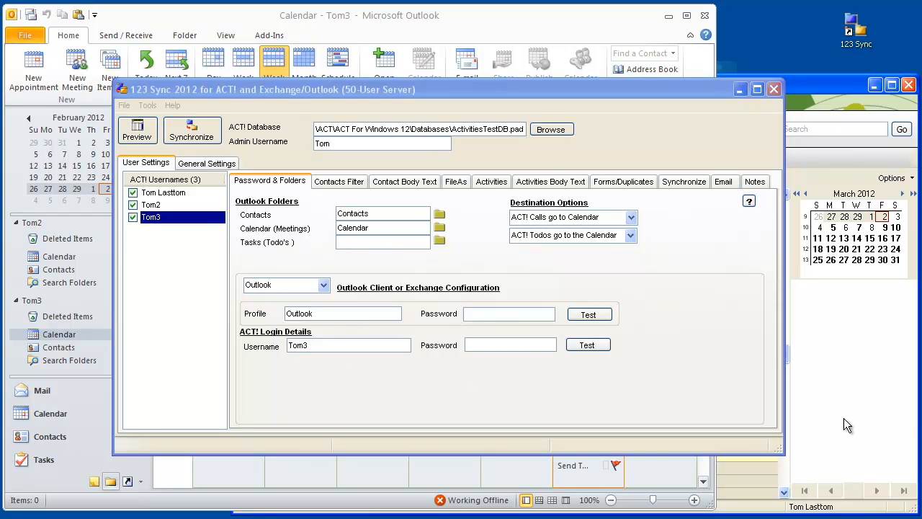
- Close the 123 Sync settings window and run the server synchronization from the 123 Sync desktop shortcut
left_click(776, 90)
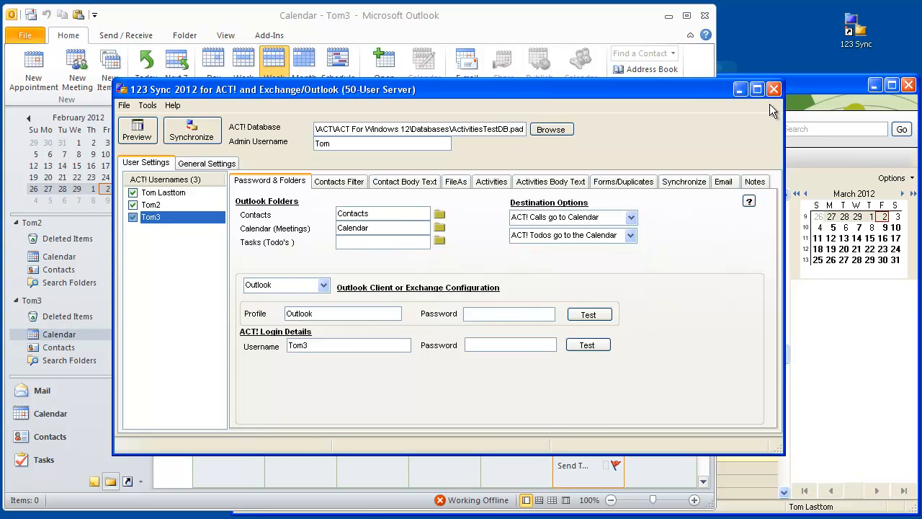
left_click(773, 89)
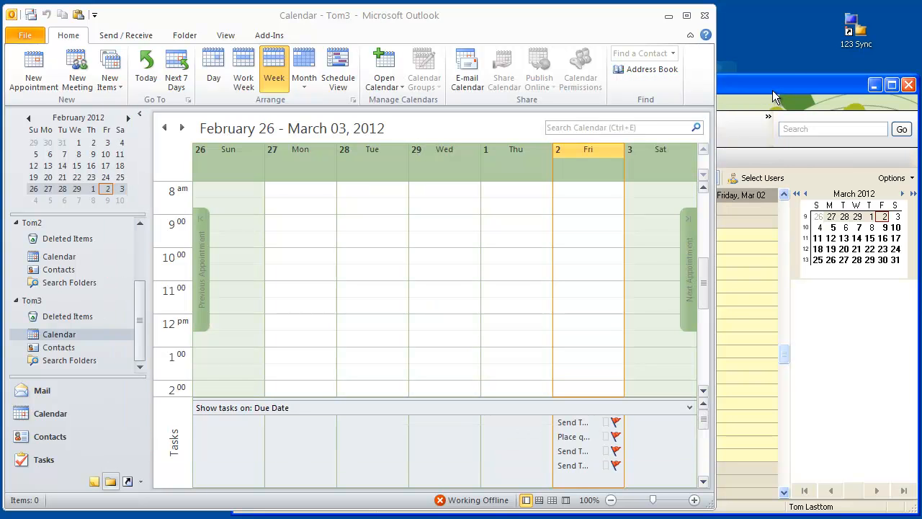
left_click(858, 37)
double_click(858, 37)
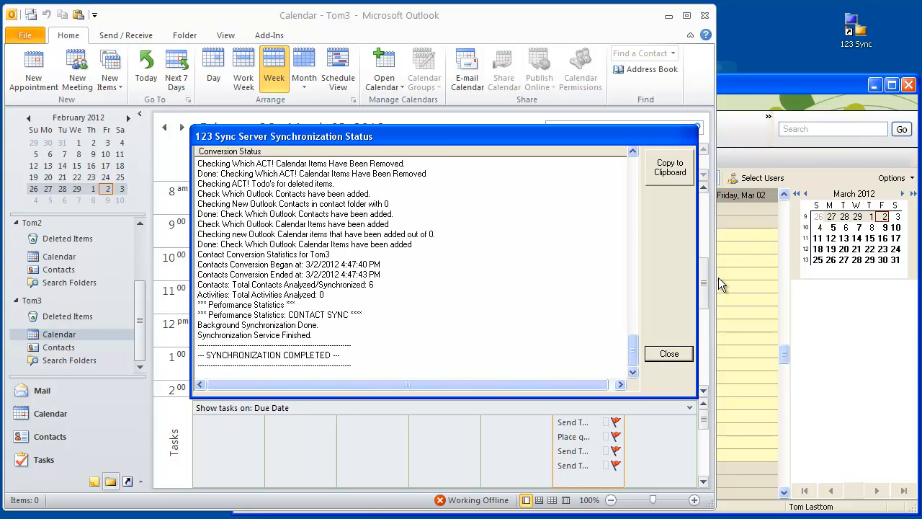
left_click_drag(636, 356, 634, 379)
left_click(664, 357)
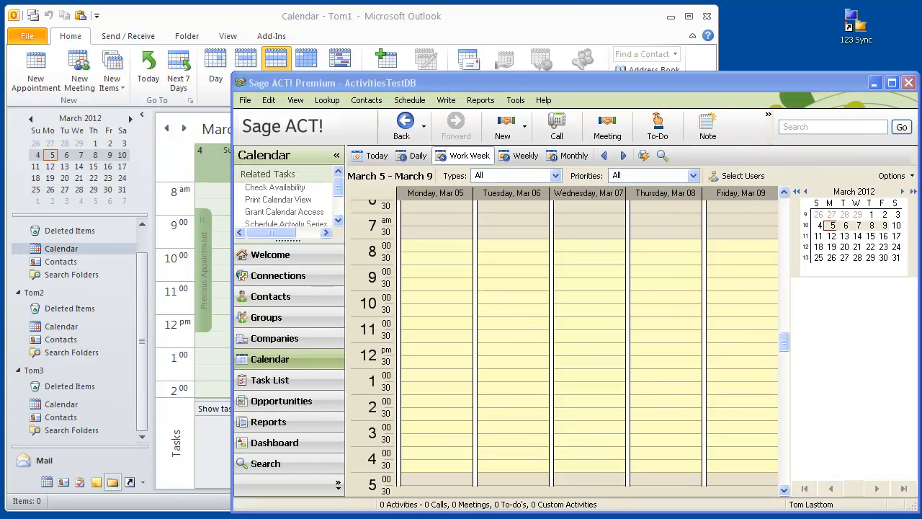
- Check the Tom1, Tom2 and Tom3 Outlook calendars for the week of March 4–10, 2012, and return to the Sage ACT! calendar
left_click(582, 25)
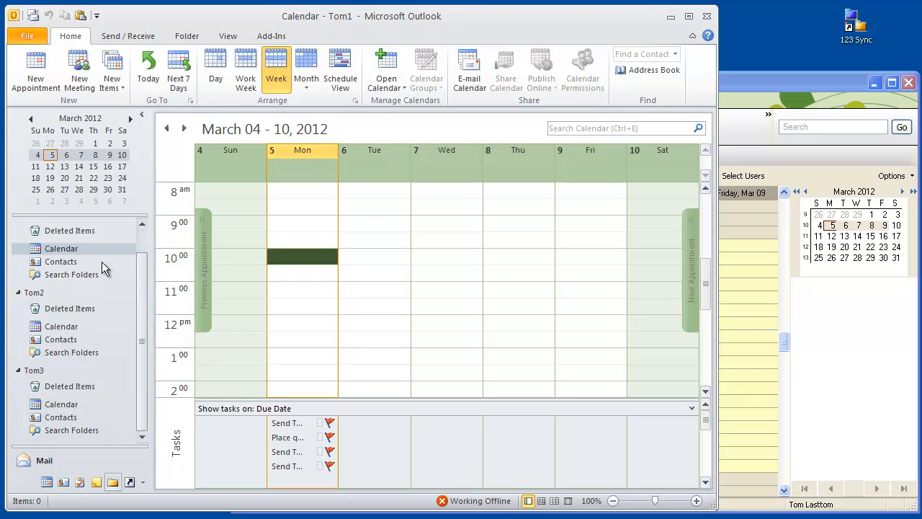
left_click(142, 224)
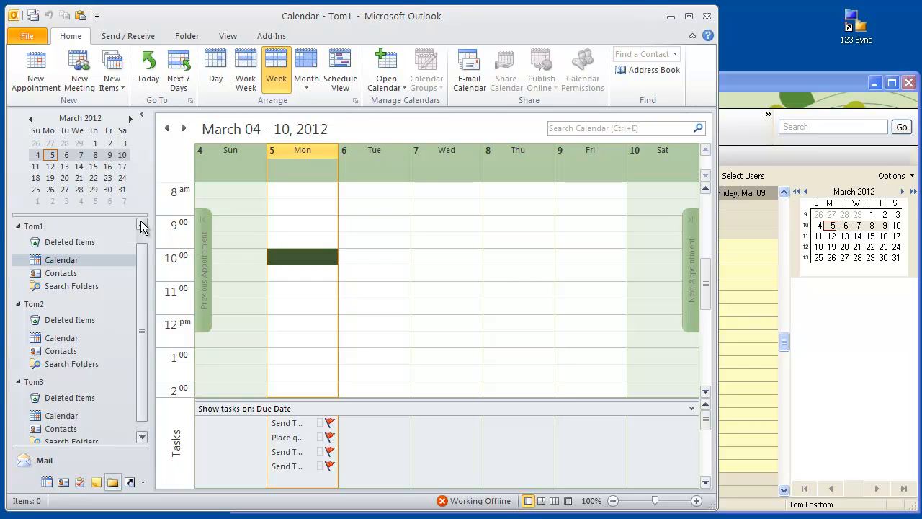
left_click(62, 338)
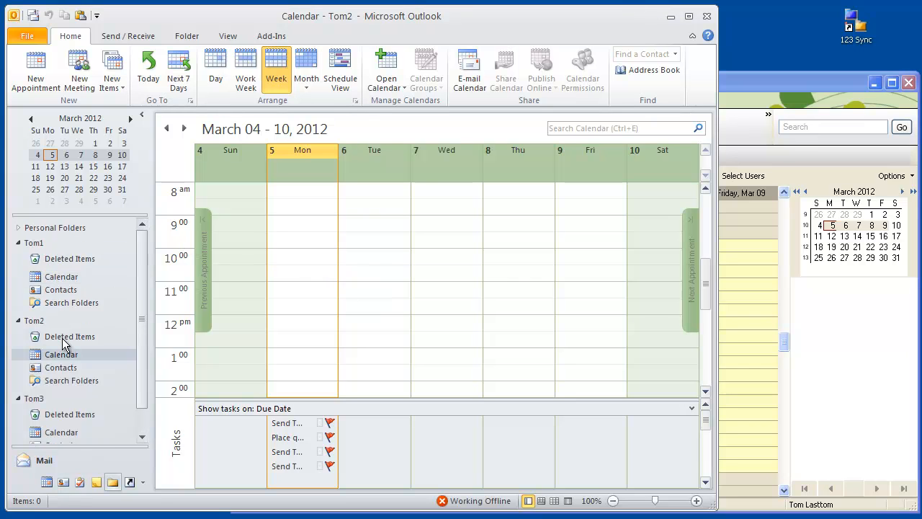
left_click(64, 434)
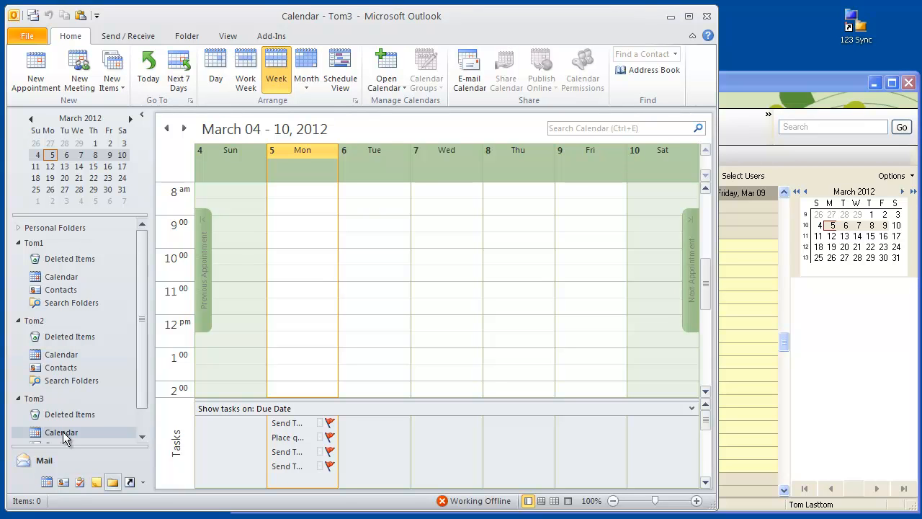
left_click(808, 81)
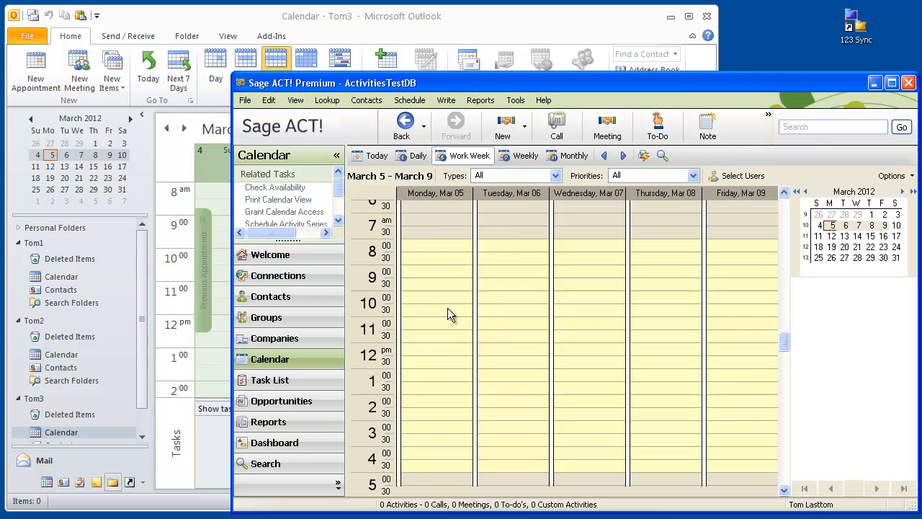
- Start a meeting on Monday 3/5/2012 at 10:00 AM in the ACT! calendar and add Tom2 and Tom3 as scheduled contacts
left_click(423, 296)
double_click(422, 296)
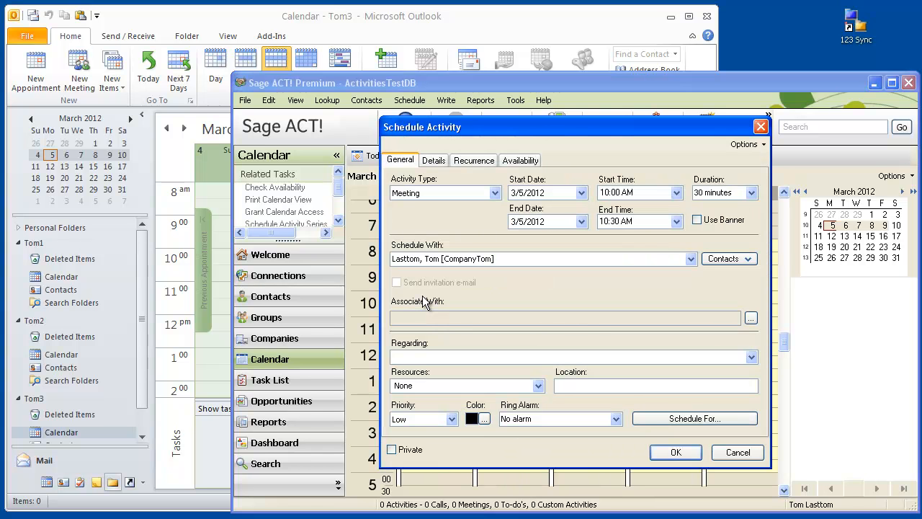
left_click(725, 260)
left_click(724, 274)
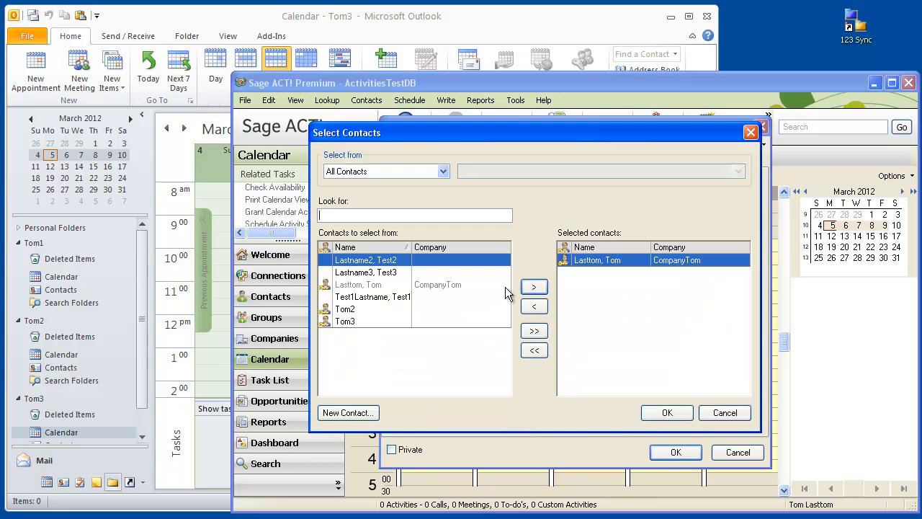
left_click(347, 310)
left_click(346, 322, "shift")
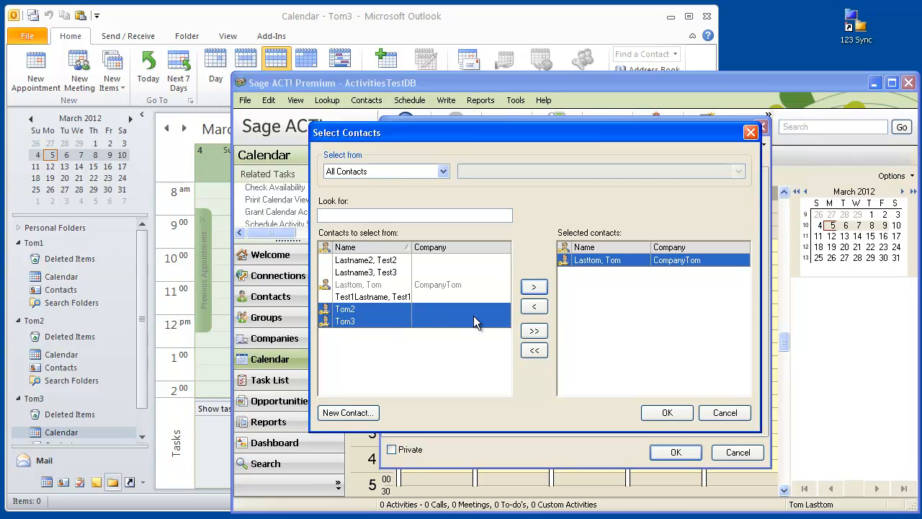
left_click(534, 287)
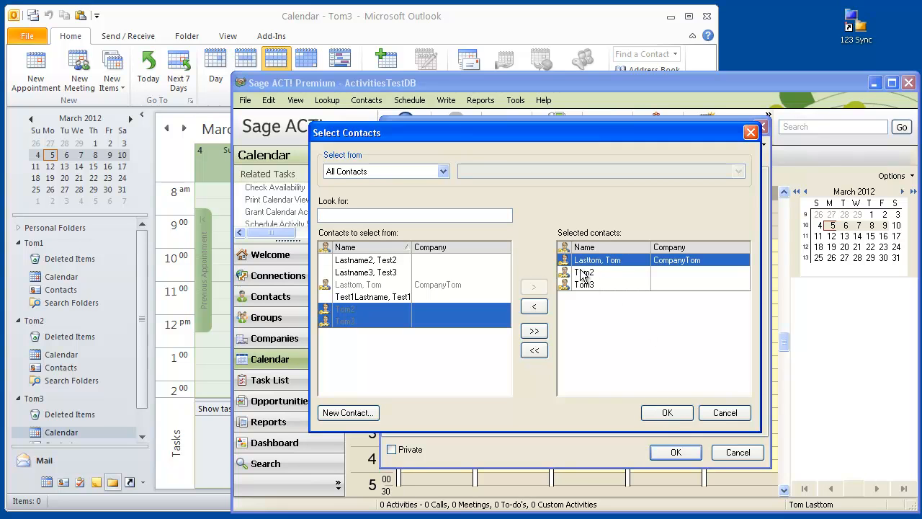
left_click(667, 413)
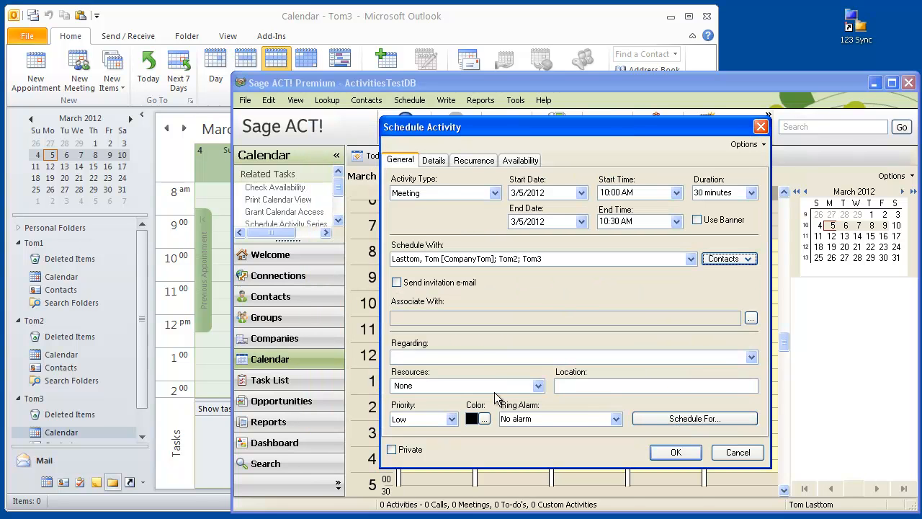
- Set the meeting's regarding text to "Multi-User 1111" and save the activity
type("Mu")
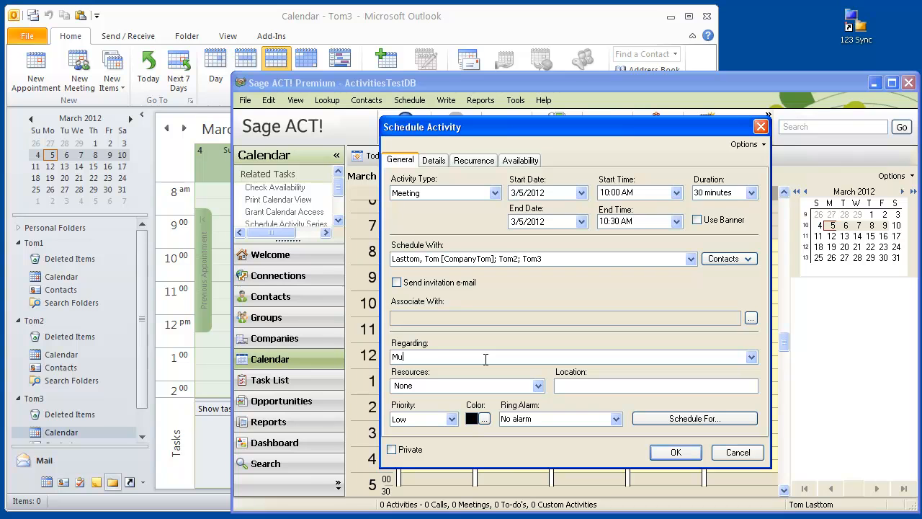
type("lti-User 1111")
left_click(690, 451)
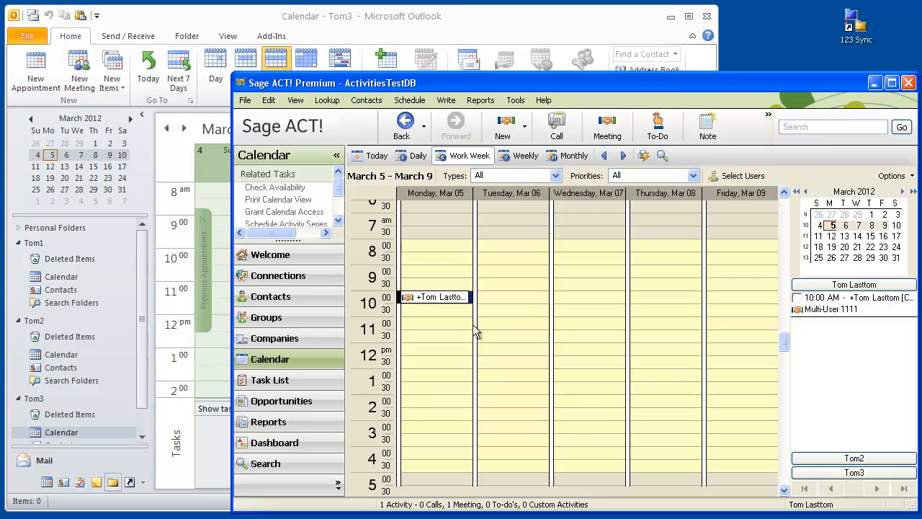
- Run the server synchronization from the 123 Sync desktop shortcut, close its status window and switch to Outlook
double_click(854, 26)
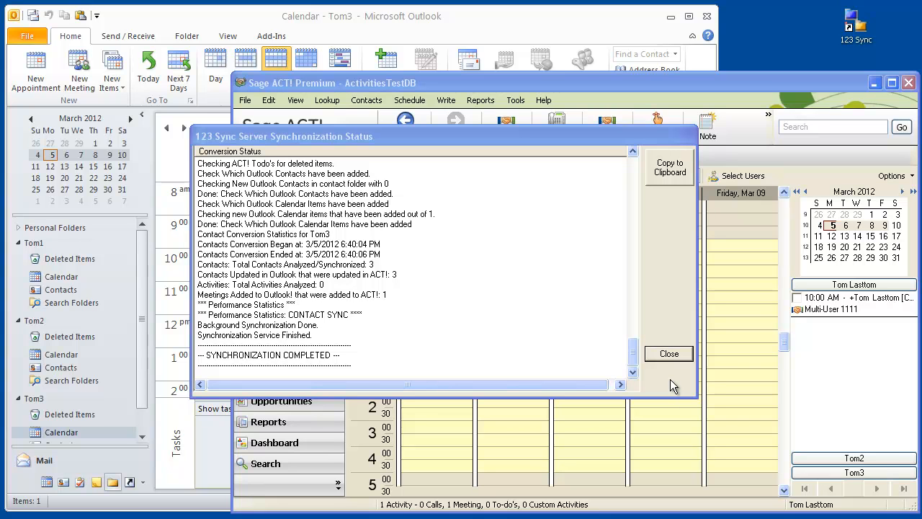
left_click(669, 354)
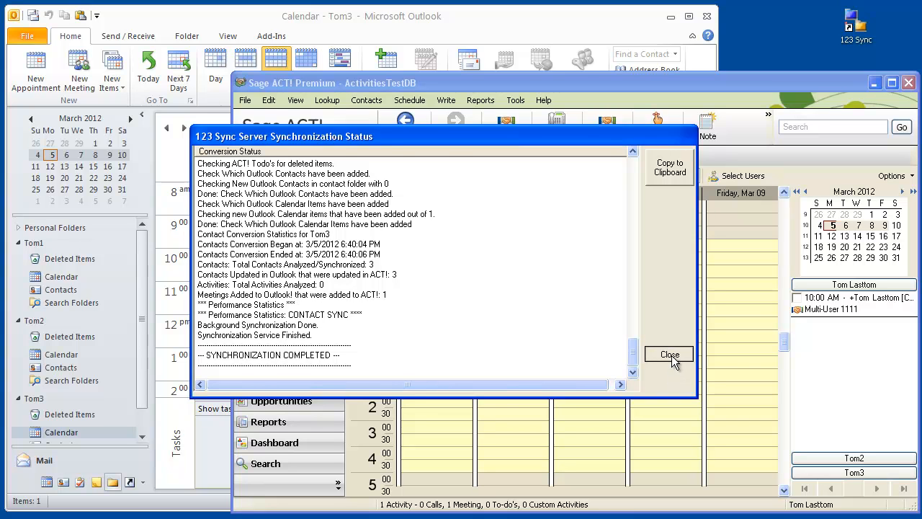
left_click(495, 17)
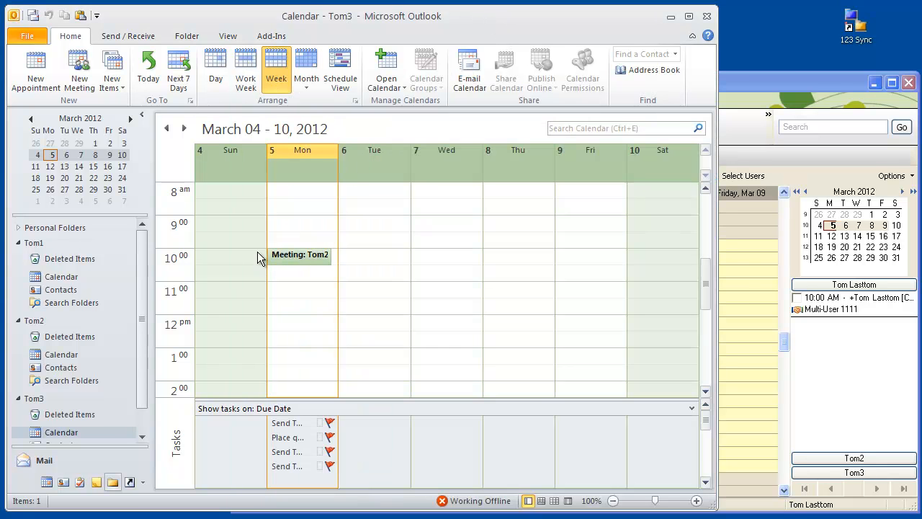
- Open the Monday 10:00 AM meeting in Tom1's Outlook calendar, examine its linked contacts, and close it
left_click(62, 278)
left_click(310, 257)
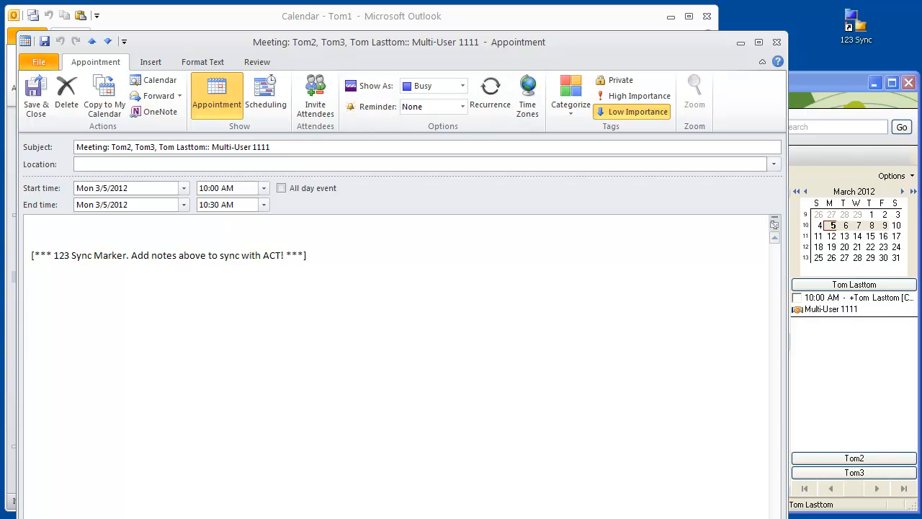
left_click_drag(324, 518, 324, 505)
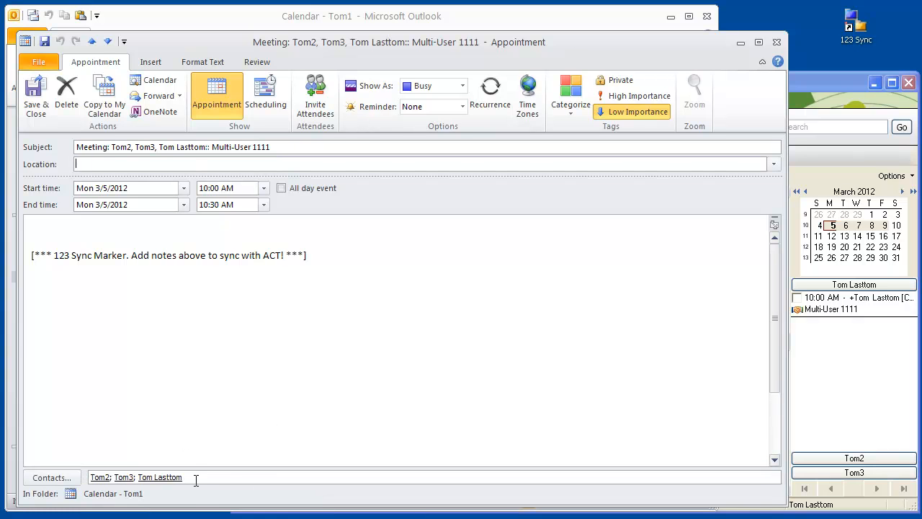
left_click_drag(185, 477, 113, 476)
left_click(223, 480)
left_click(775, 42)
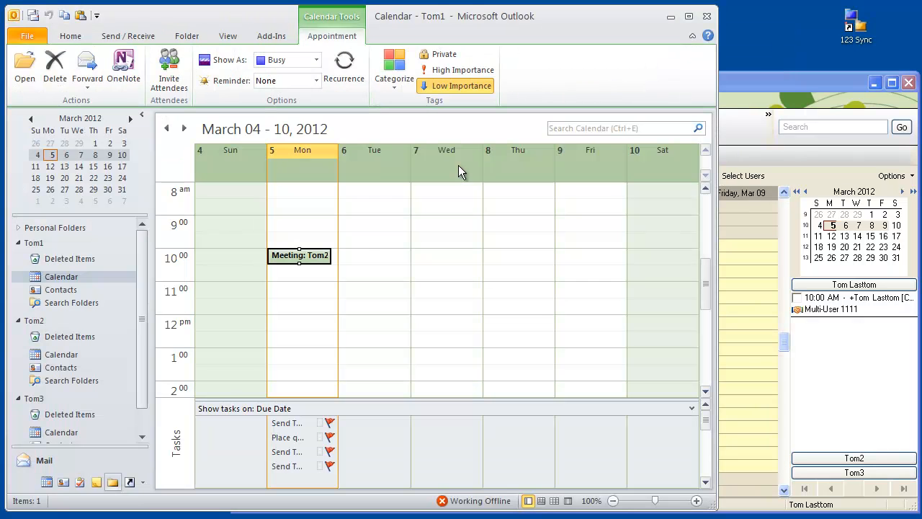
- Examine the Monday 10:00 AM meeting in the Tom2 and Tom3 Outlook calendars, closing each appointment after viewing it
left_click(142, 437)
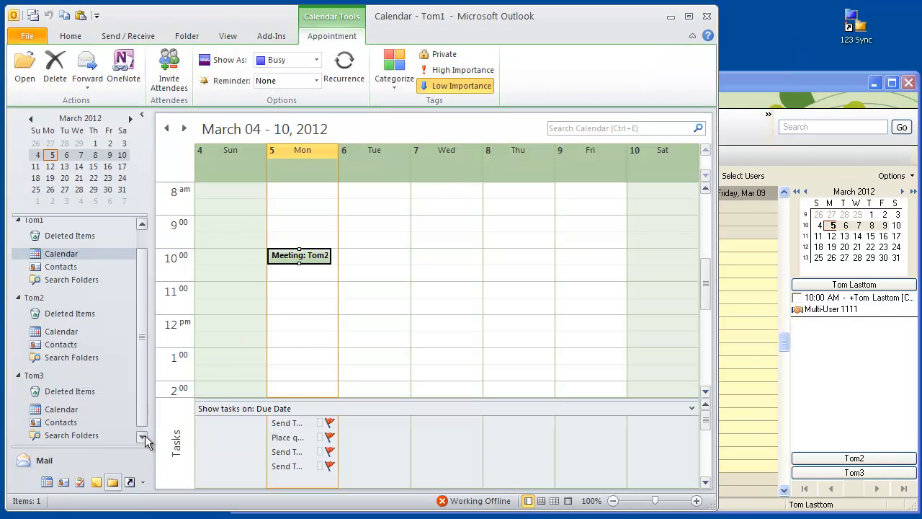
left_click(49, 332)
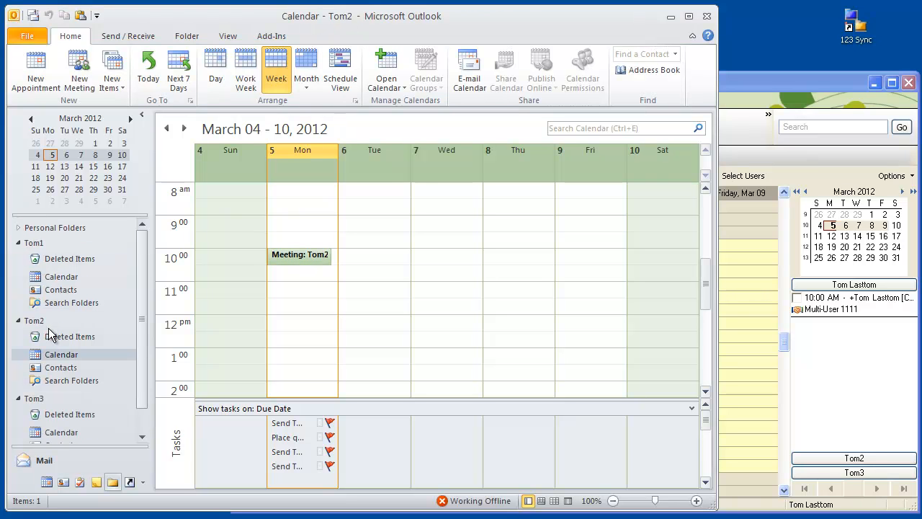
double_click(311, 255)
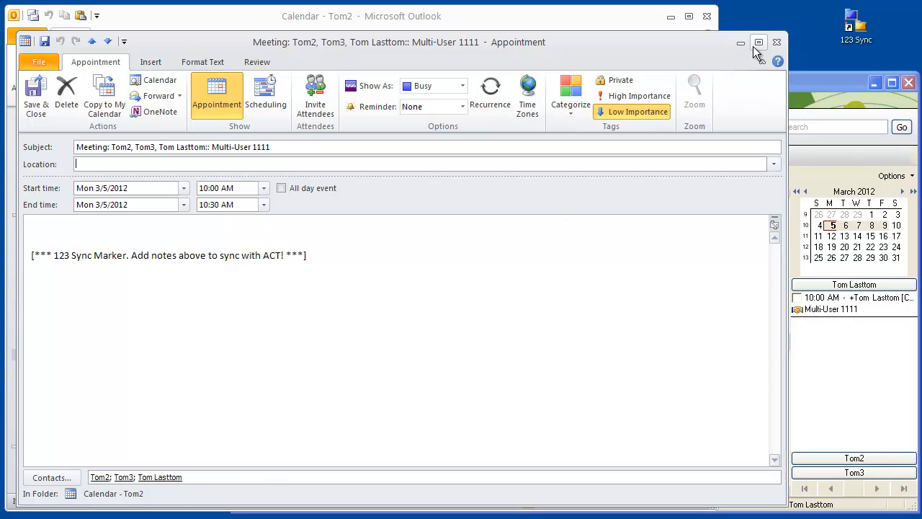
left_click(775, 43)
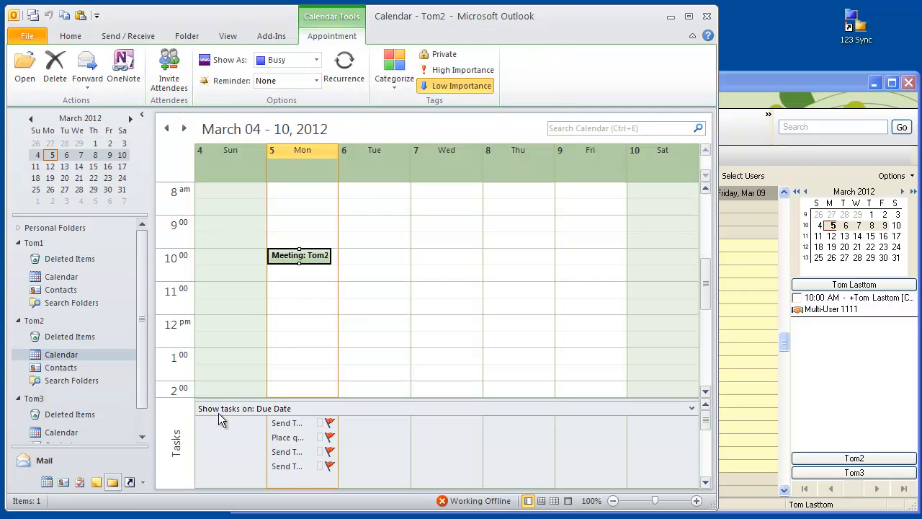
left_click(142, 437)
left_click(51, 412)
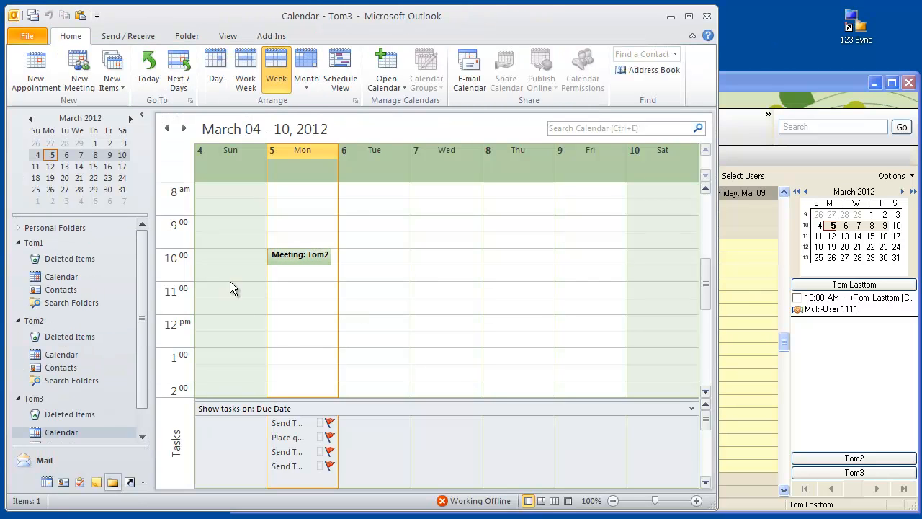
double_click(318, 258)
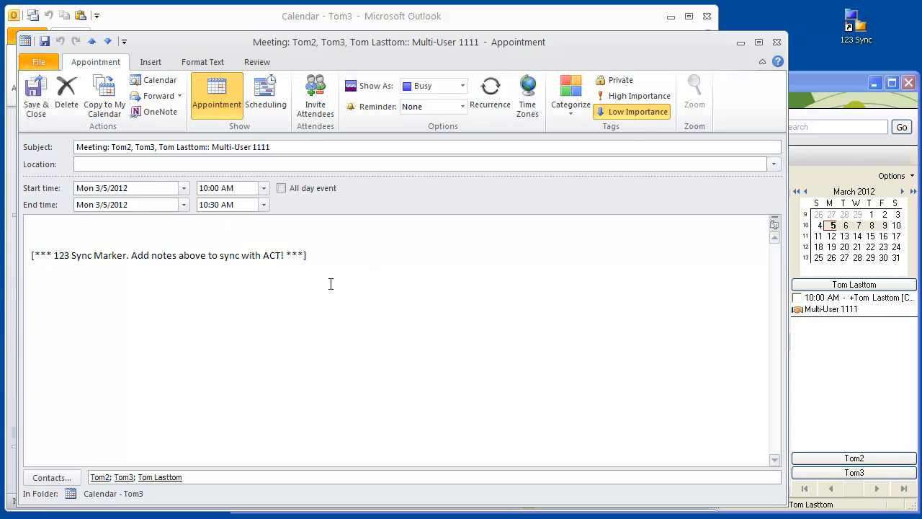
left_click(777, 42)
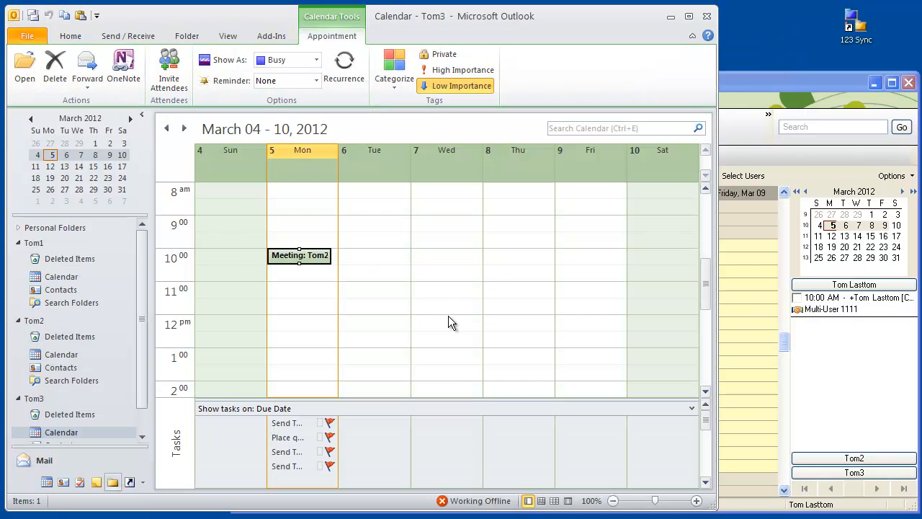
- Open the Monday meeting in Tom2's Outlook calendar and change the end of its subject to "Multi-User 22222"
left_click(70, 356)
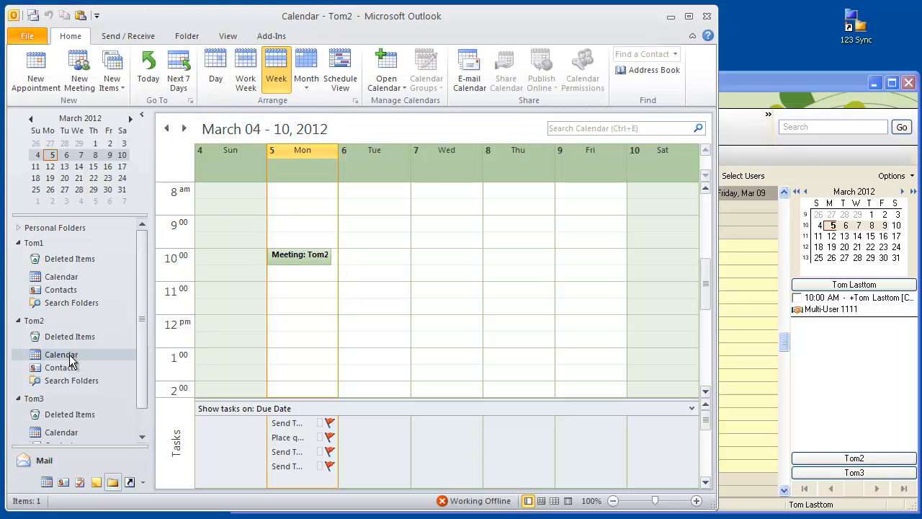
double_click(313, 255)
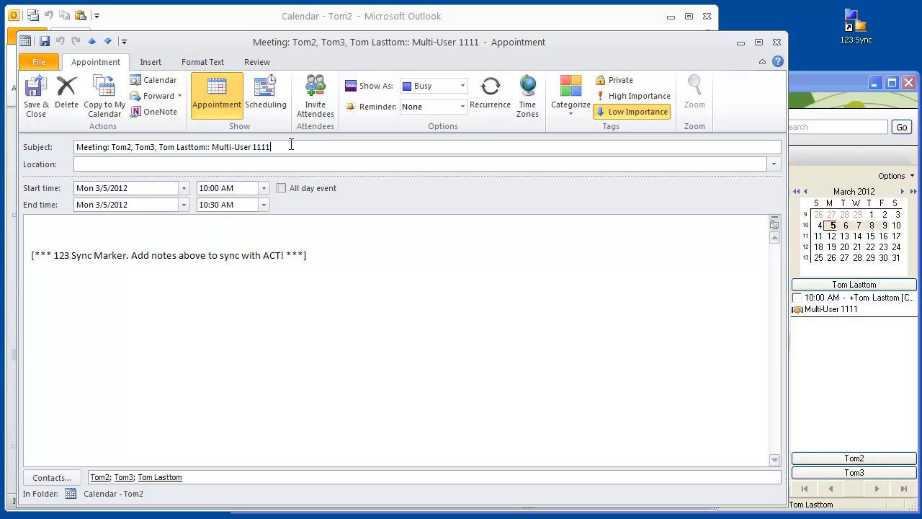
key("BackSpace")
key("BackSpace")
key("BackSpace")
key("BackSpace")
type("22222")
- Enter "Activity details body text" above the 123 Sync marker in the appointment body, and save and close the appointment
left_click(116, 230)
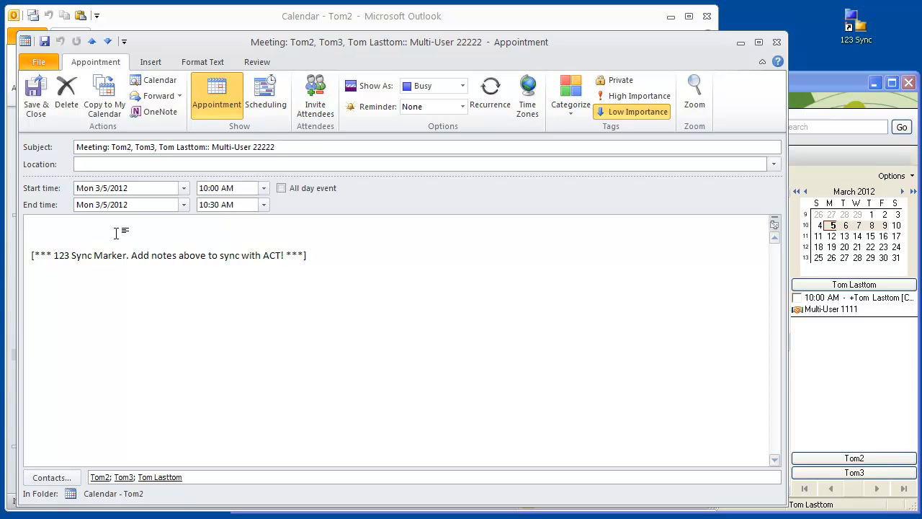
type("Activity detil")
key("BackSpace")
key("BackSpace")
type("ails")
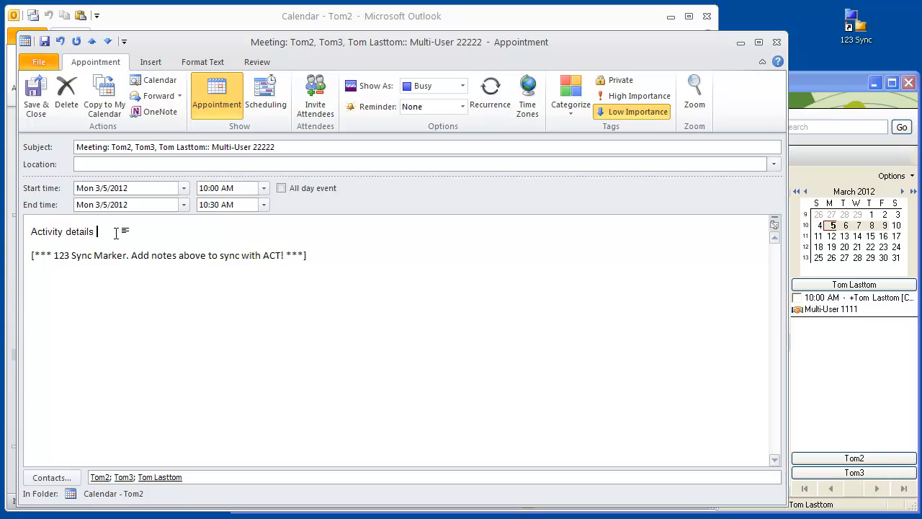
type(" body text")
left_click(28, 98)
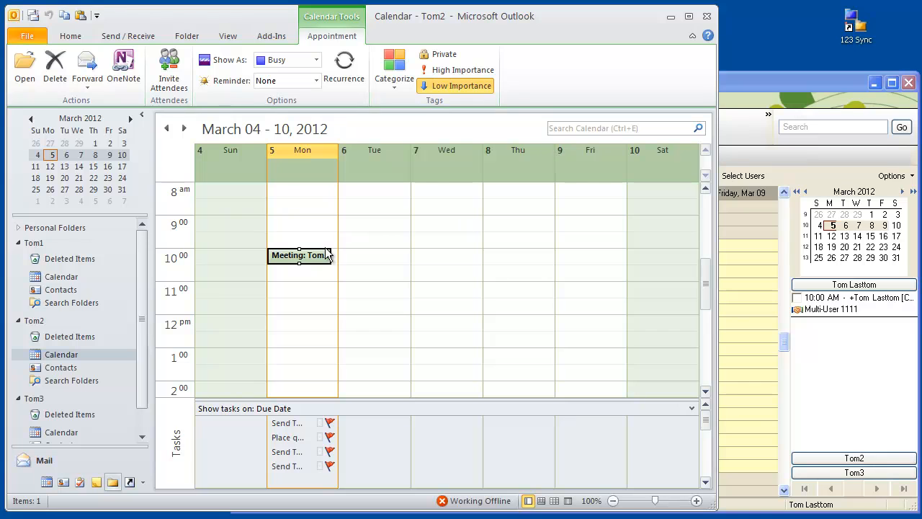
- Run the 123 Sync server synchronization twice in a row, closing the status window after each run
left_click(864, 33)
double_click(864, 33)
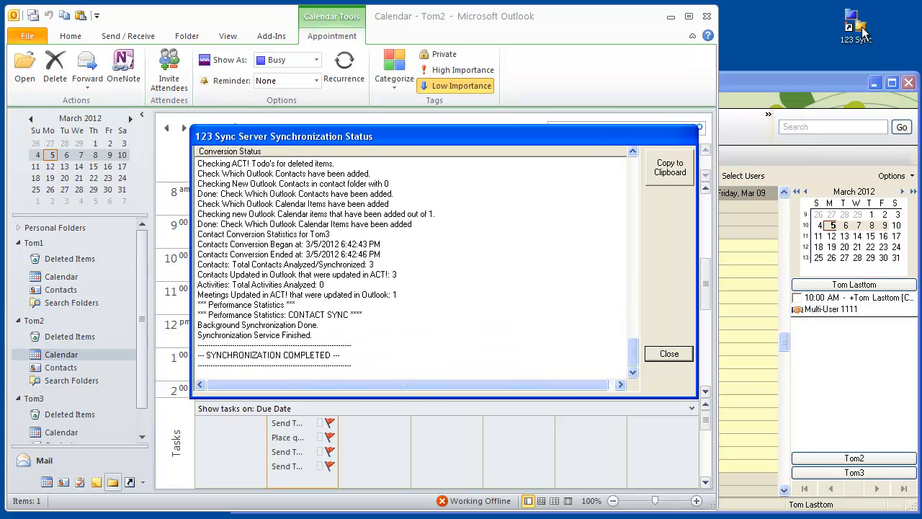
left_click(670, 354)
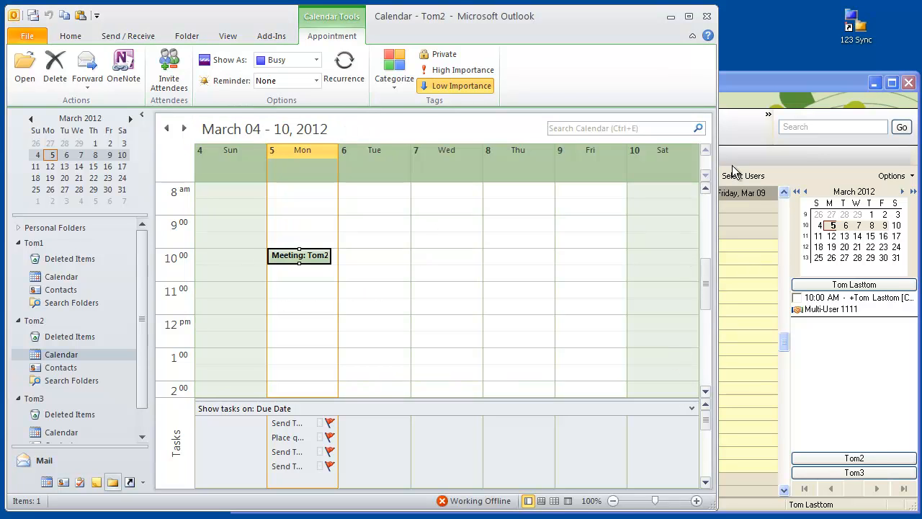
double_click(862, 30)
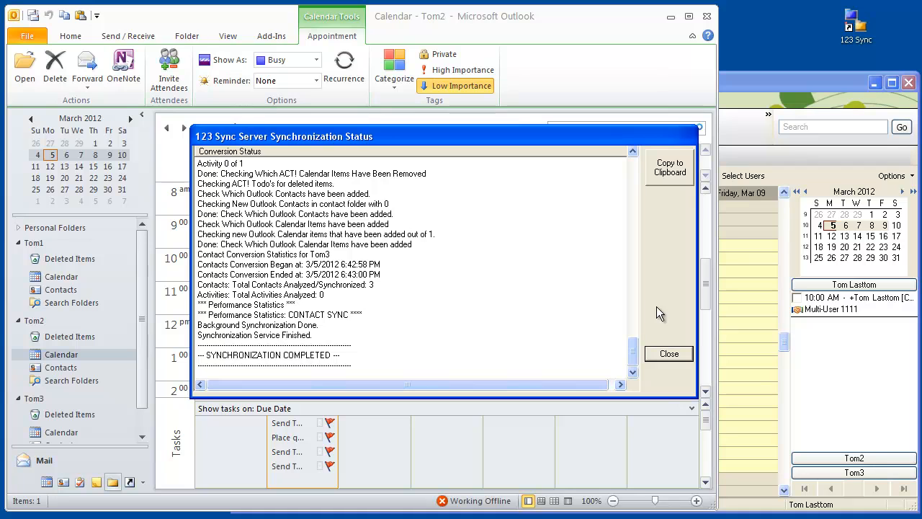
left_click(670, 355)
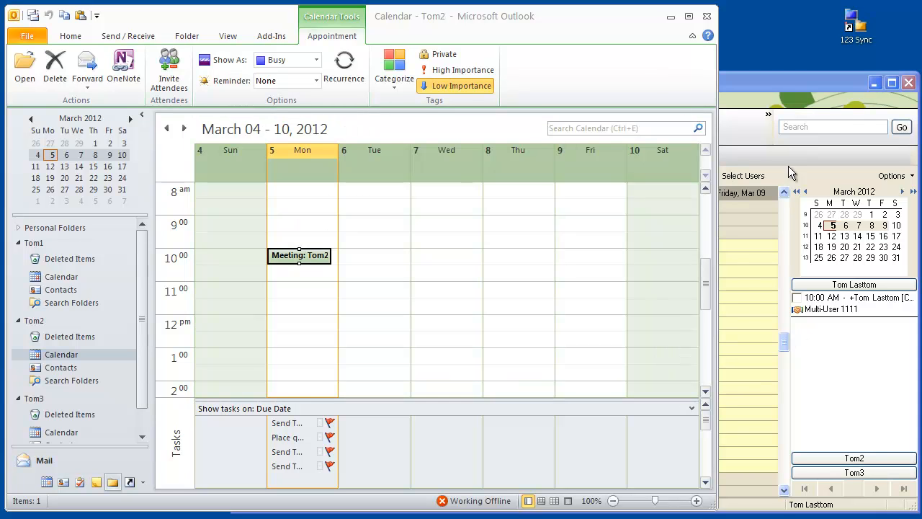
- Switch to Sage ACT!, open the Monday 10:00 AM meeting, examine its details and regarding text, and cancel out of it
left_click(773, 88)
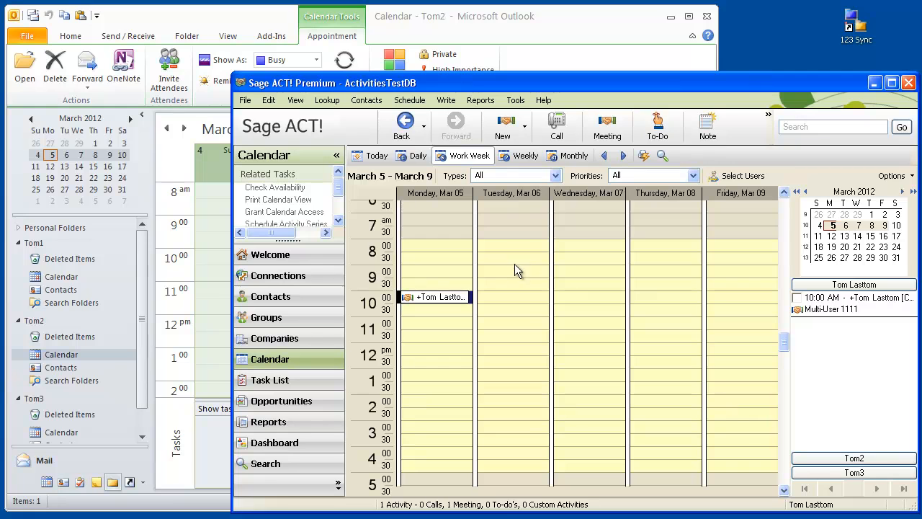
mouse_move(448, 296)
double_click(422, 298)
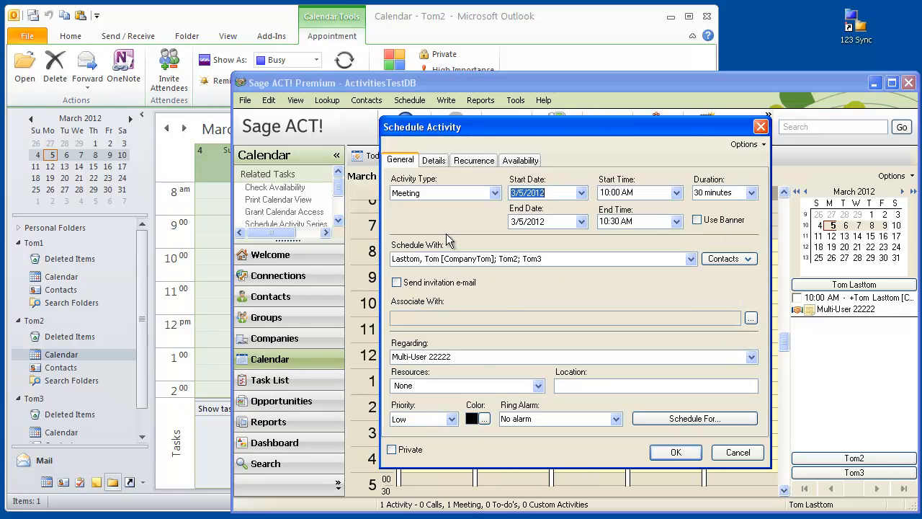
left_click(432, 160)
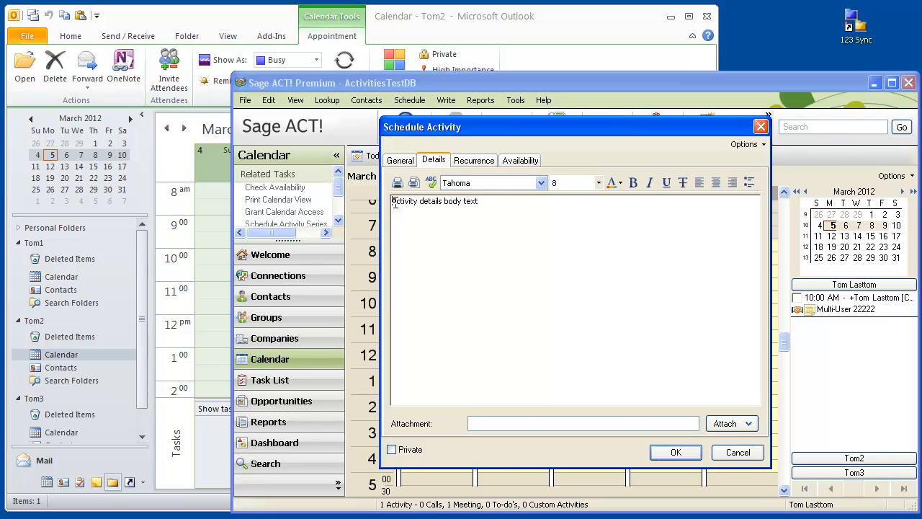
left_click(410, 160)
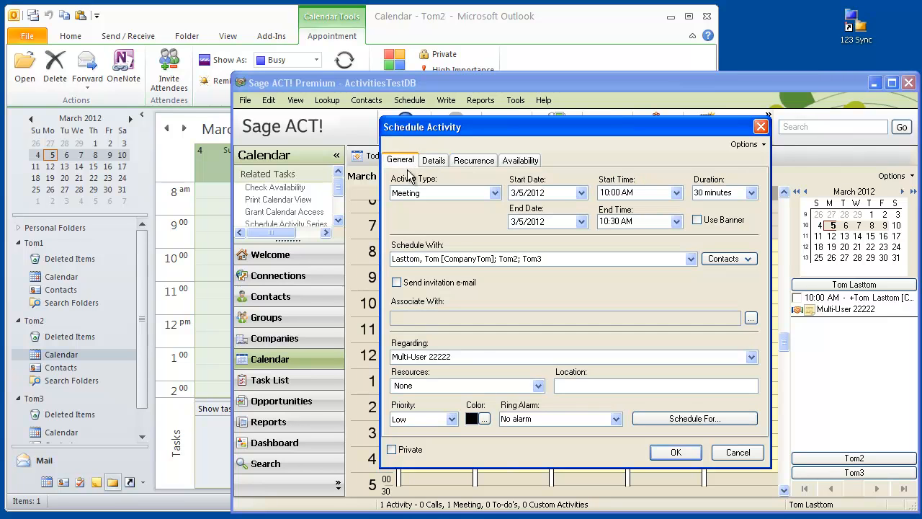
double_click(438, 356)
left_click(734, 452)
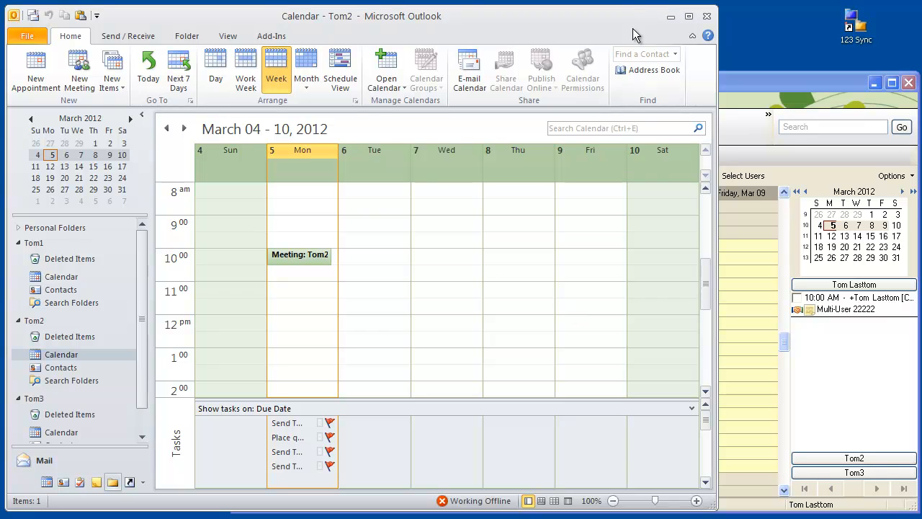
- Close Outlook and start it again
left_click(710, 15)
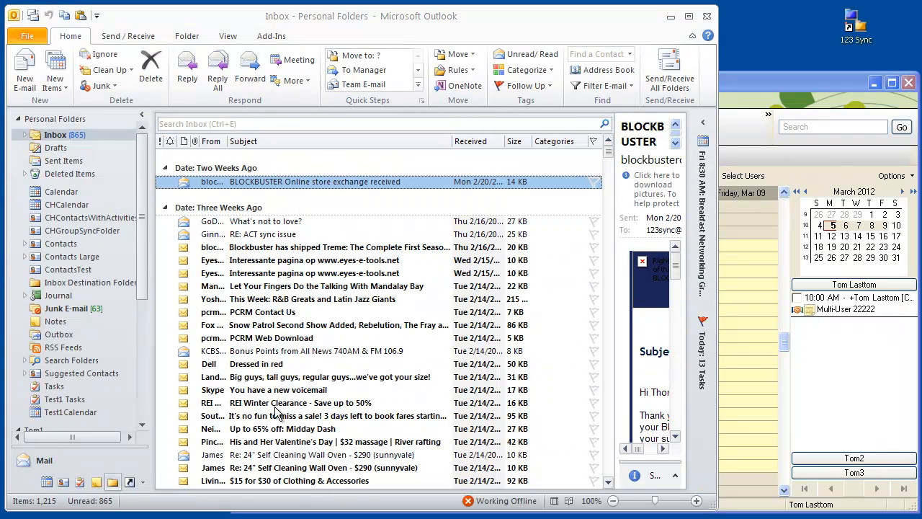
- Collapse Personal Folders, open the Monday 10:00 AM meeting in the Tom1 calendar, examine its subject and body text, and close it
left_click(18, 119)
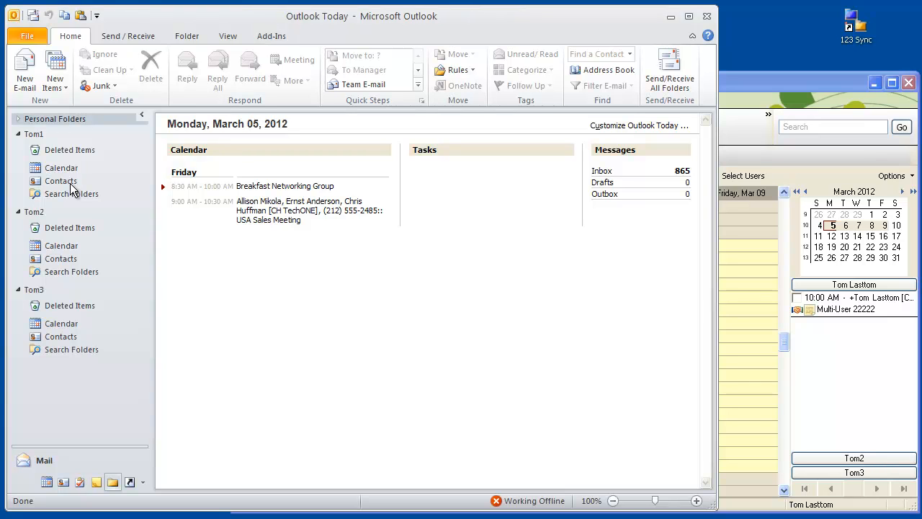
left_click(60, 168)
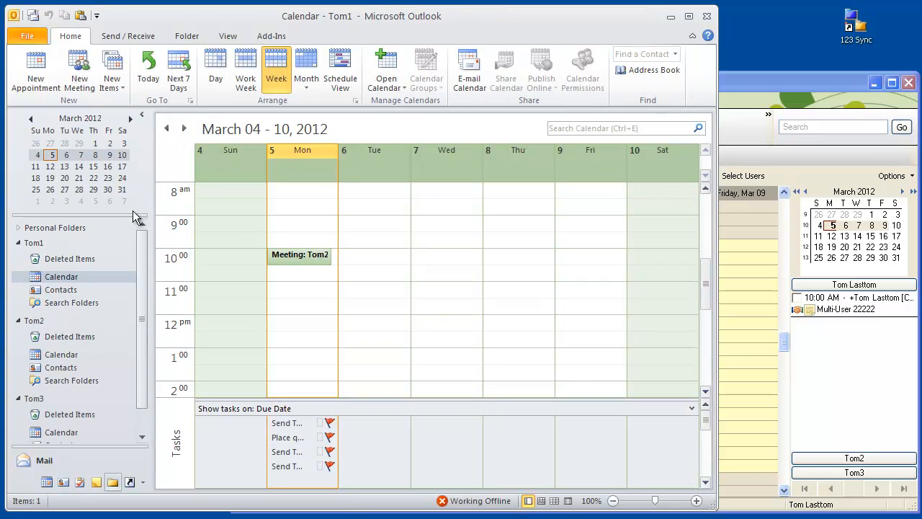
double_click(306, 257)
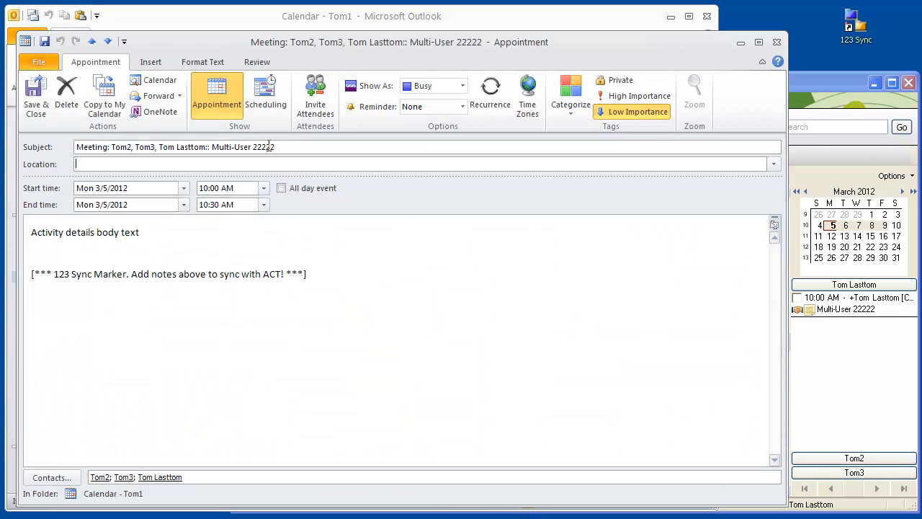
left_click_drag(149, 233, 30, 233)
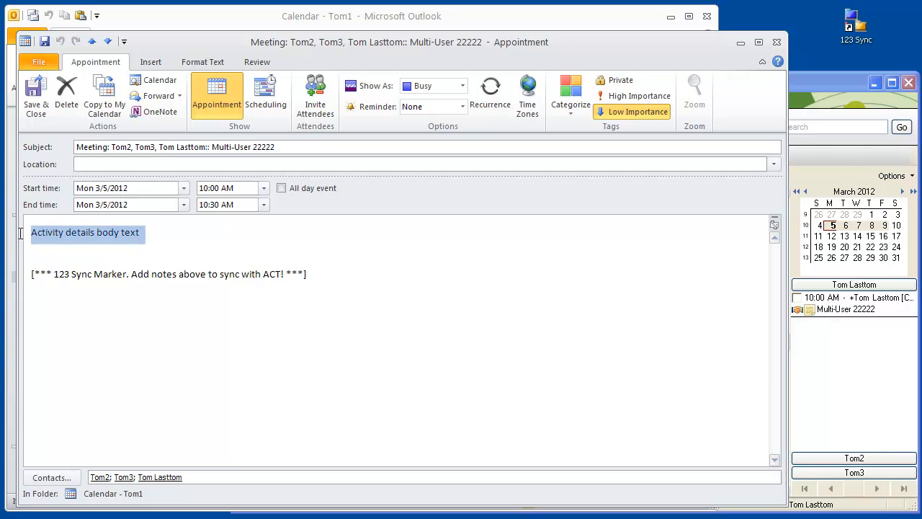
left_click(242, 262)
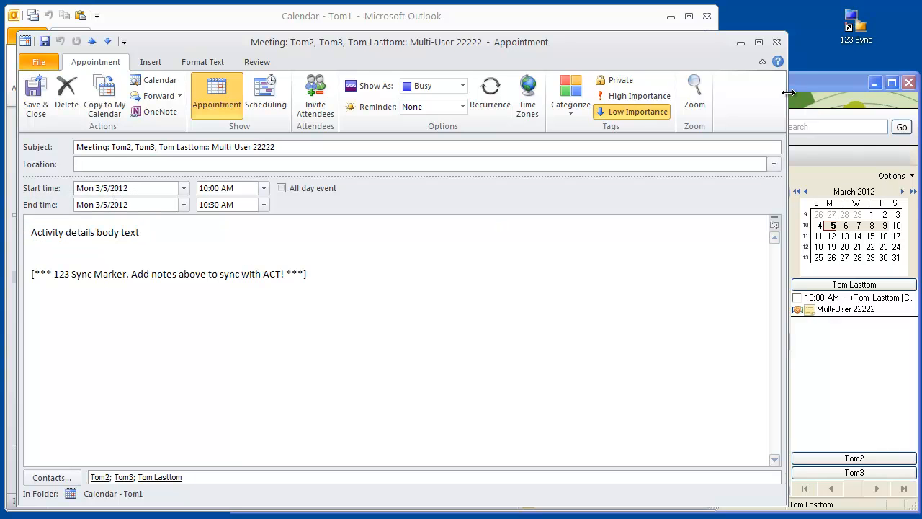
left_click(777, 42)
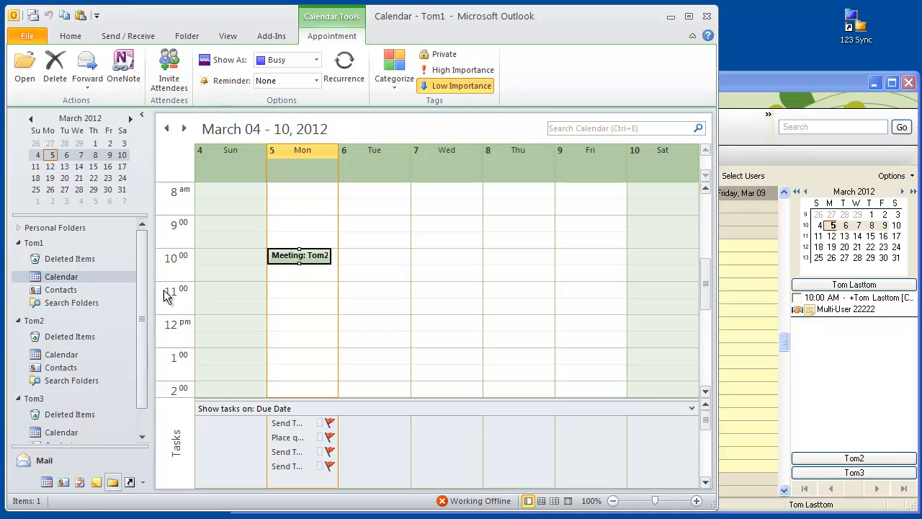
- Open the Monday 10:00 AM meeting in the Tom3 calendar, examine its subject and body text, and close it
left_click(141, 437)
left_click(141, 438)
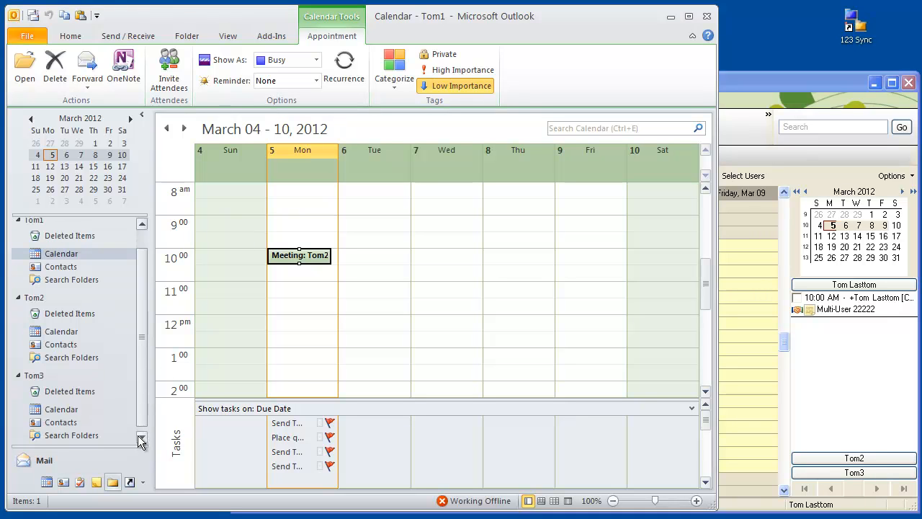
left_click(61, 410)
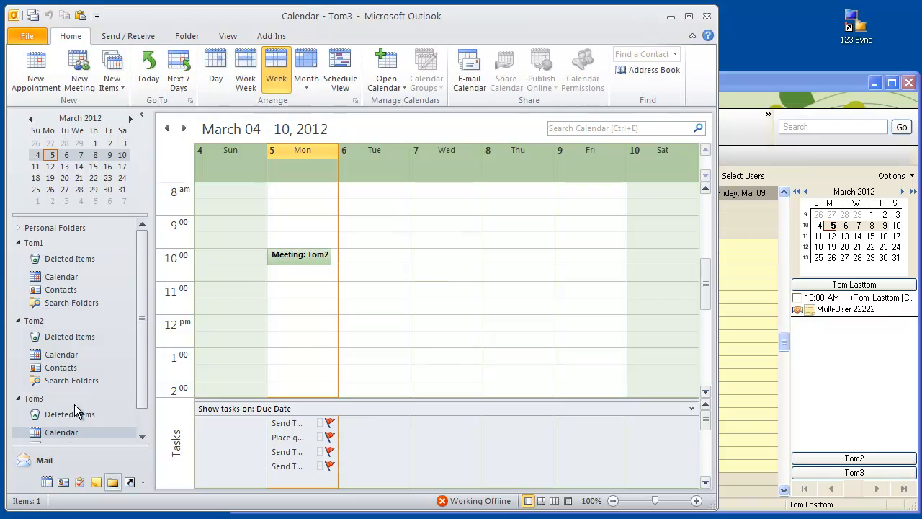
double_click(315, 258)
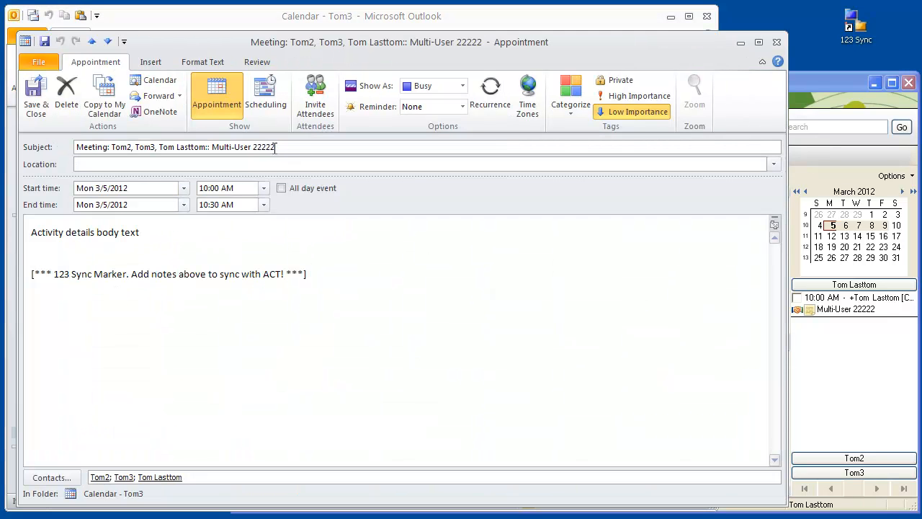
left_click(776, 43)
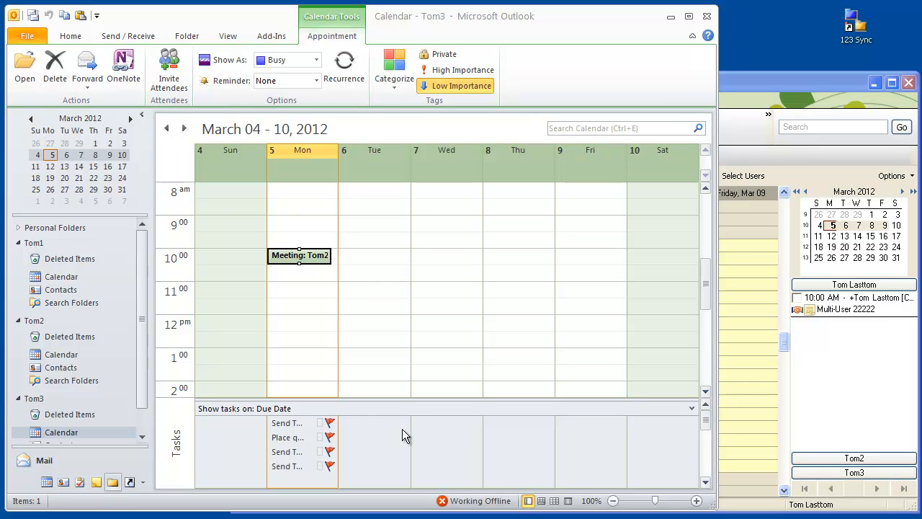
- Compare the Tom2 and Tom1 calendars and delete the Monday 10:00 AM meeting from the Tom2 calendar
left_click_drag(139, 361, 141, 389)
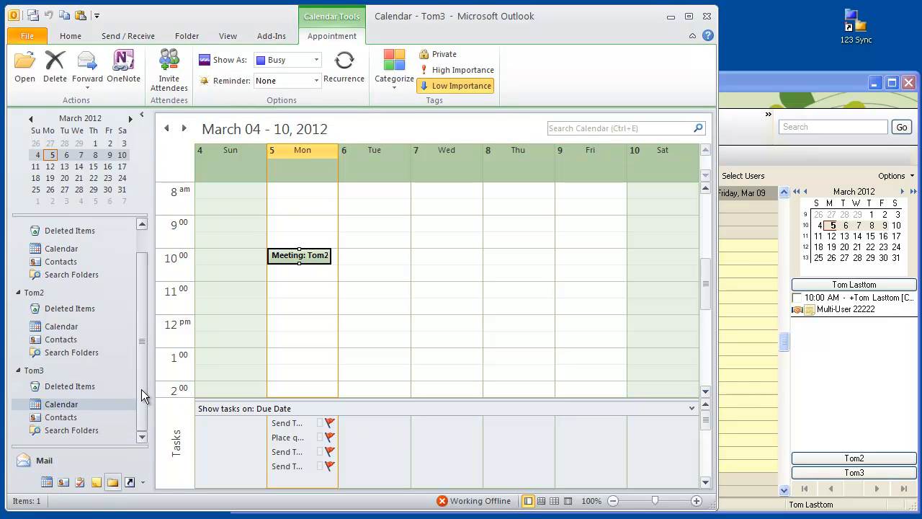
left_click(65, 328)
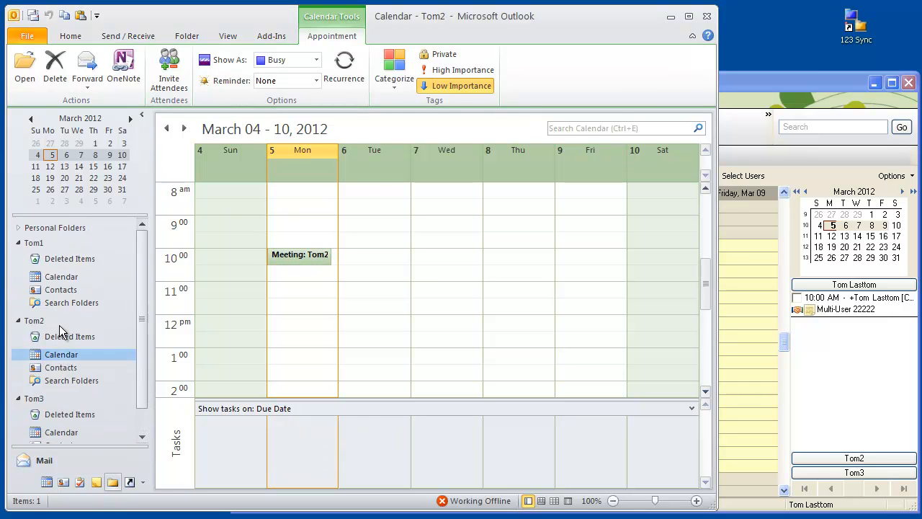
left_click(62, 277)
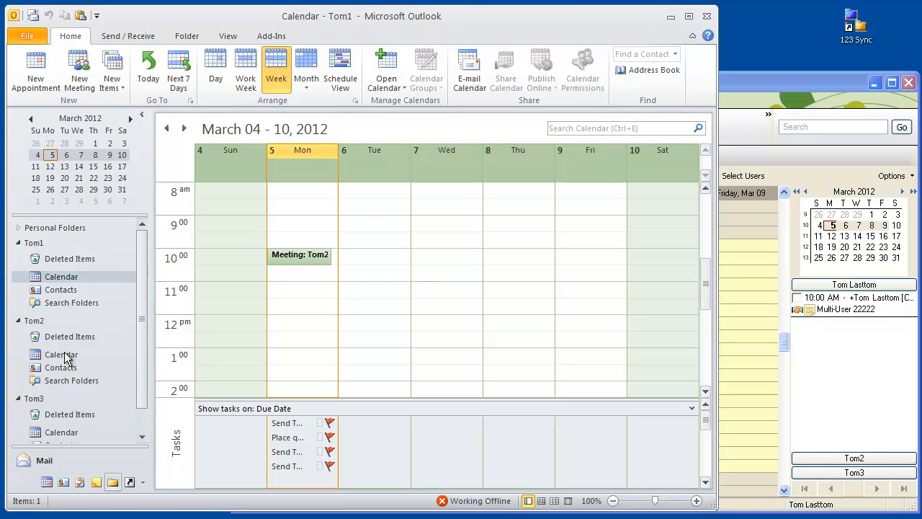
left_click(61, 281)
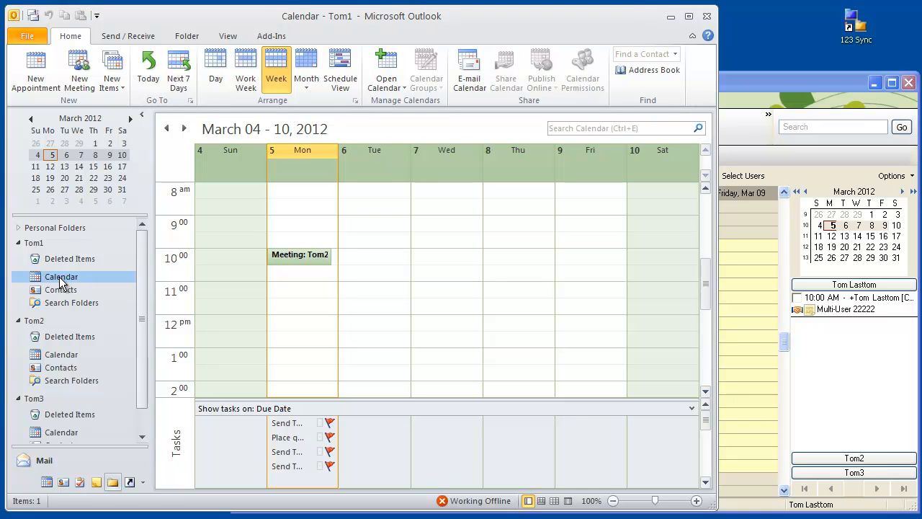
left_click(60, 357)
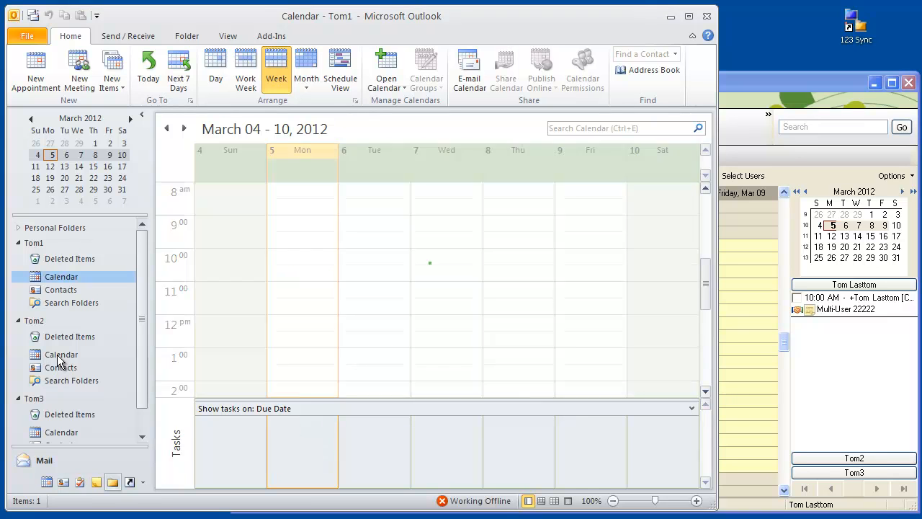
left_click(310, 260)
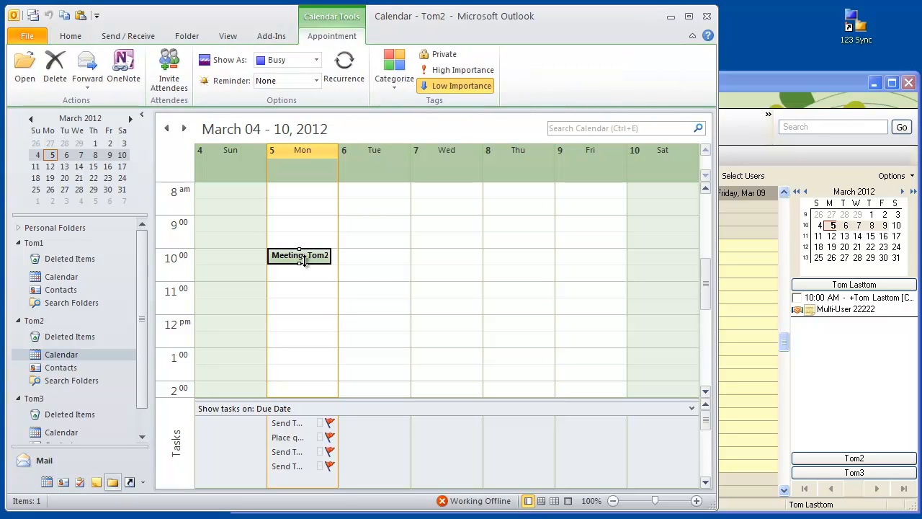
key("Delete")
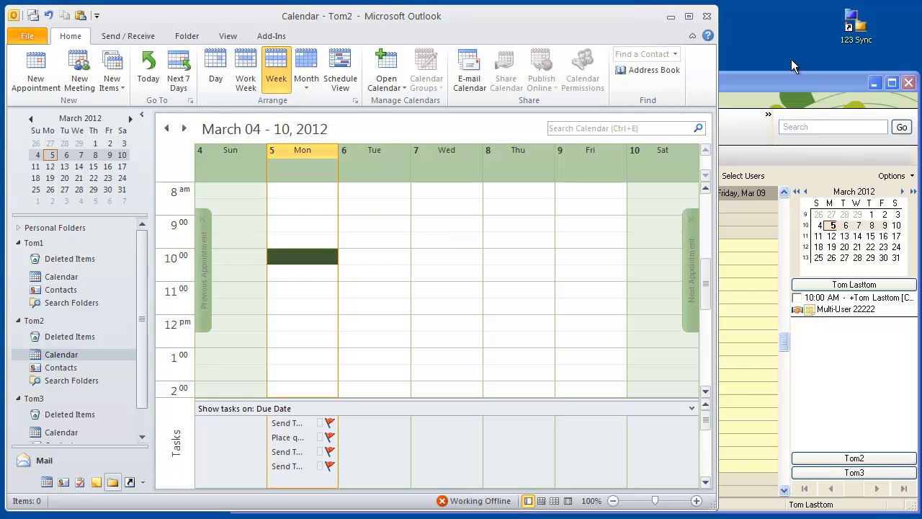
- Run the 123 Sync server synchronization and close its status window
left_click(862, 29)
double_click(862, 29)
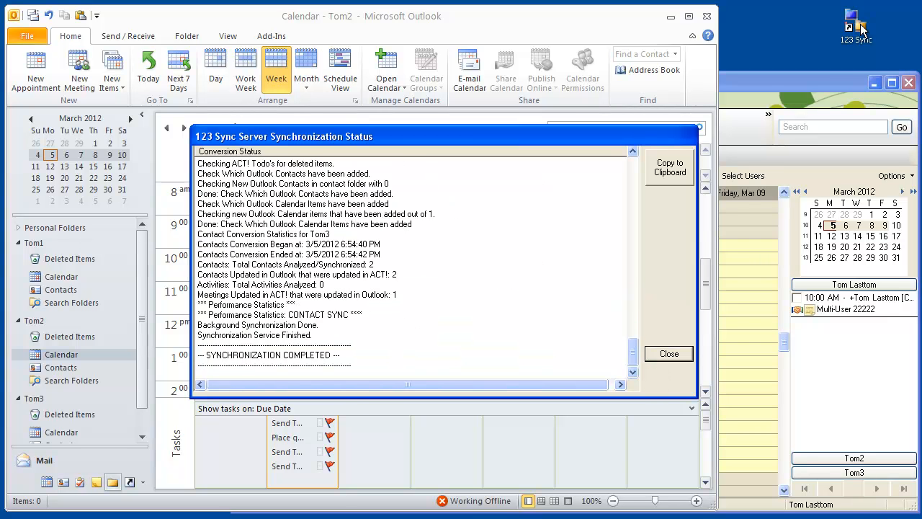
left_click(674, 356)
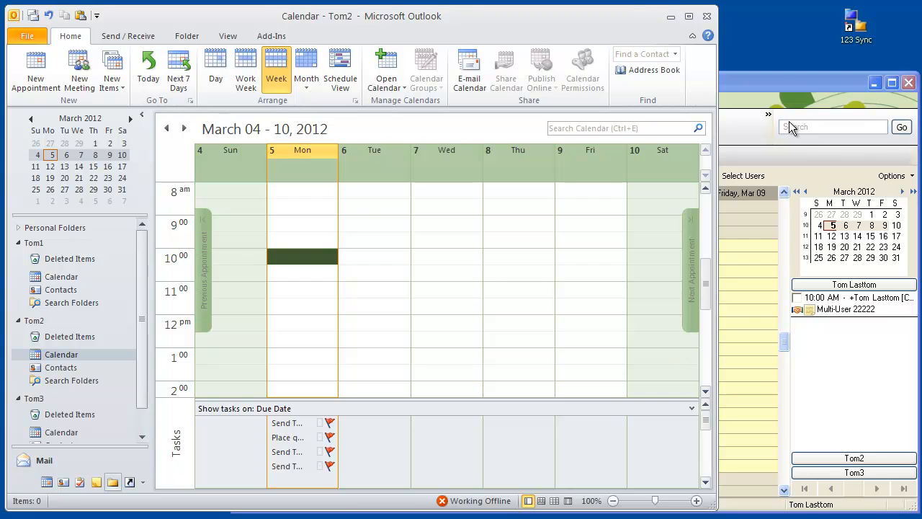
- Switch to Sage ACT!, examine who the Monday 10:00 AM meeting is scheduled with, and cancel out of it each time it is opened
left_click(781, 85)
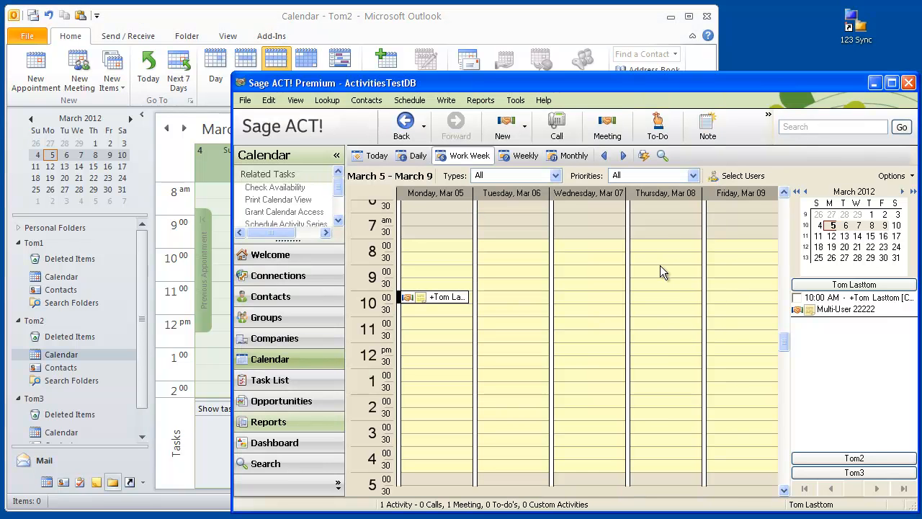
double_click(437, 296)
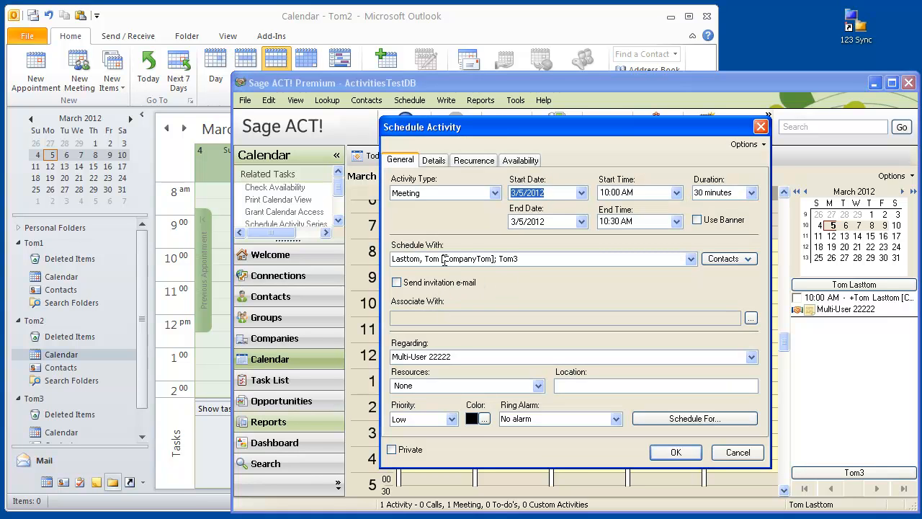
left_click_drag(441, 258, 383, 259)
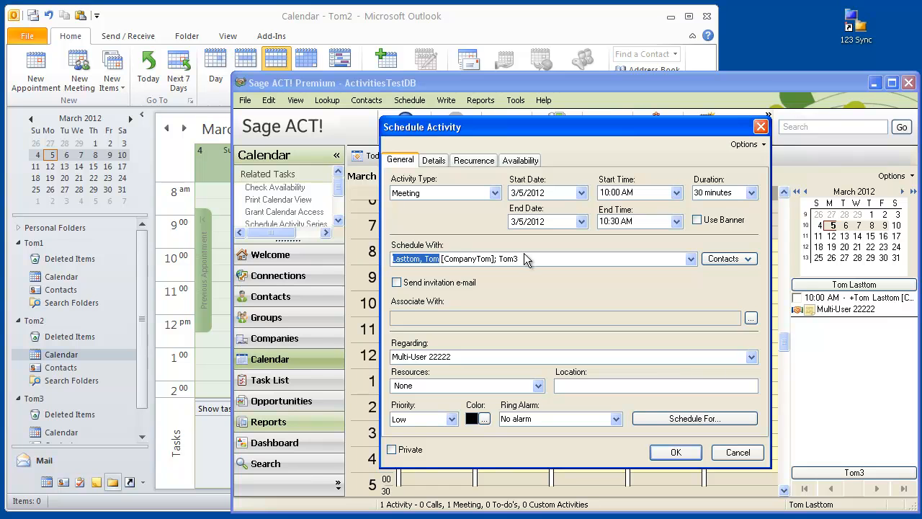
left_click_drag(520, 258, 501, 258)
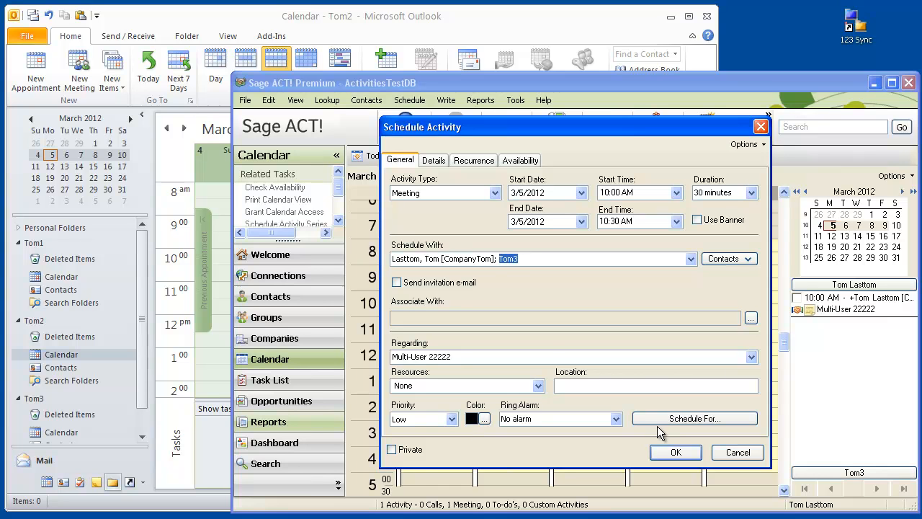
left_click(724, 451)
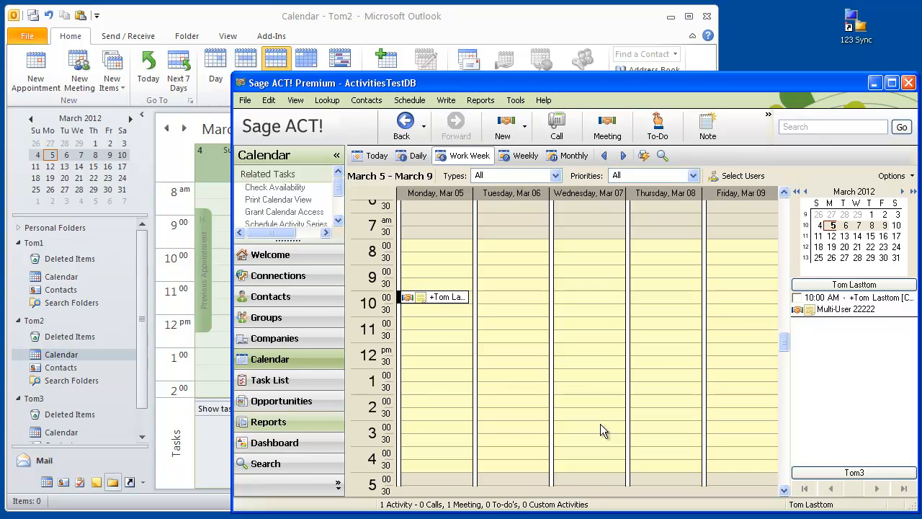
double_click(425, 298)
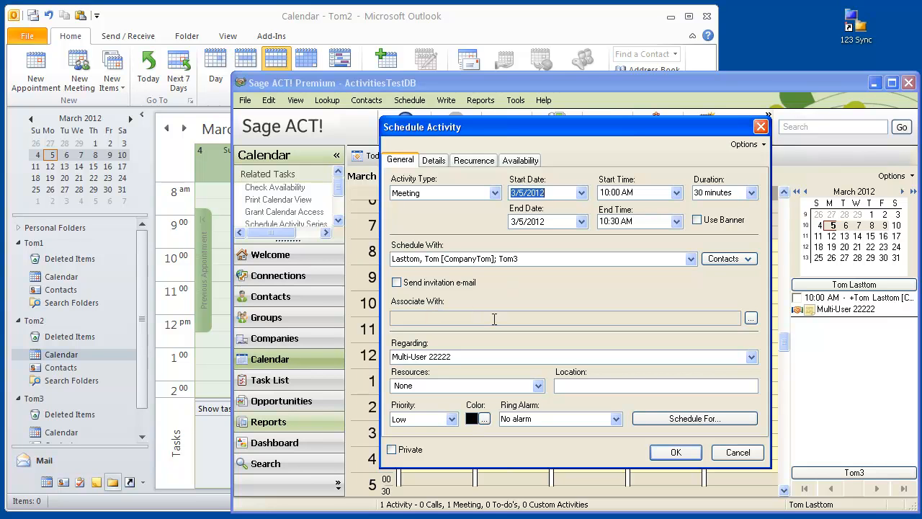
left_click(736, 451)
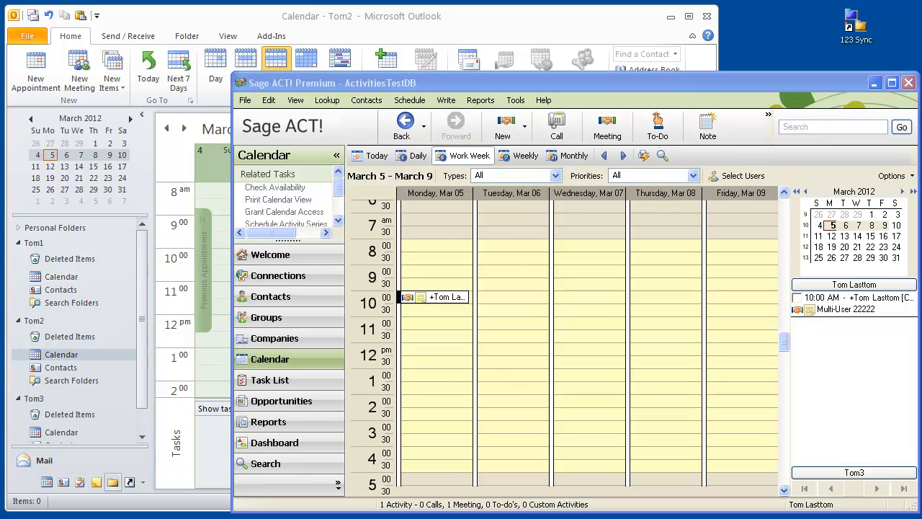
- Move the Monday 10:00 AM meeting to 12:00 PM on the same day in the Sage ACT! calendar
left_click(538, 85)
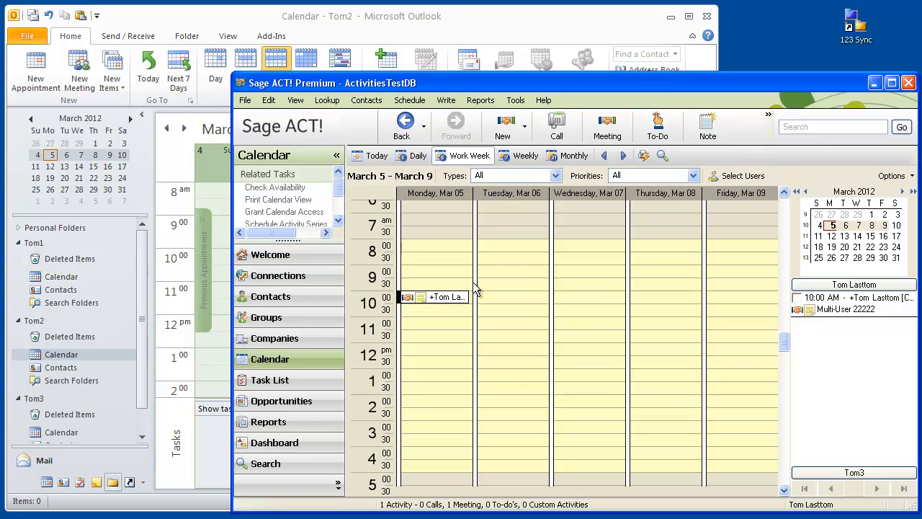
left_click(454, 297)
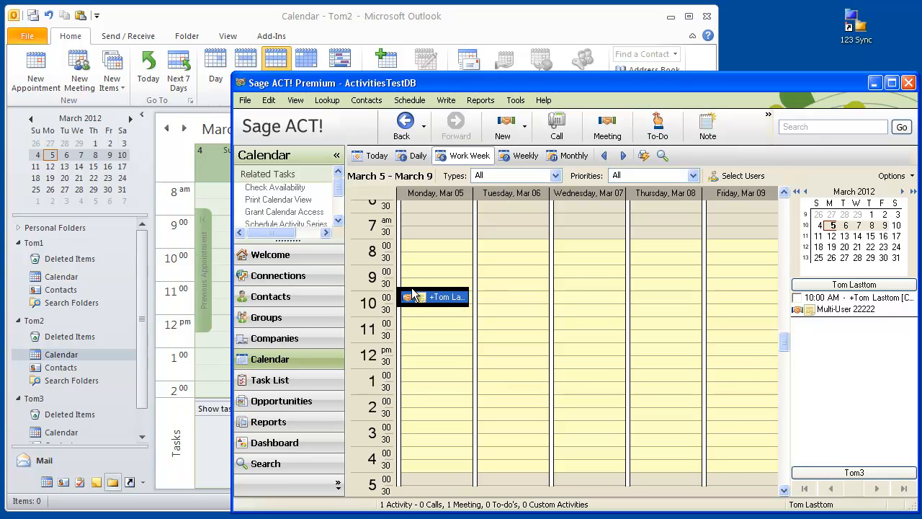
left_click_drag(411, 287, 415, 360)
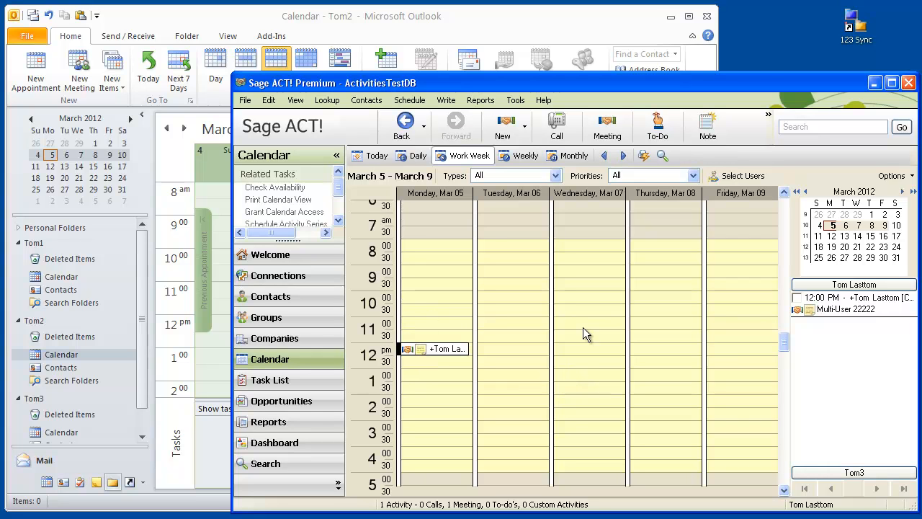
- Run the 123 Sync server synchronization, close its status window, and switch back to Outlook
double_click(859, 30)
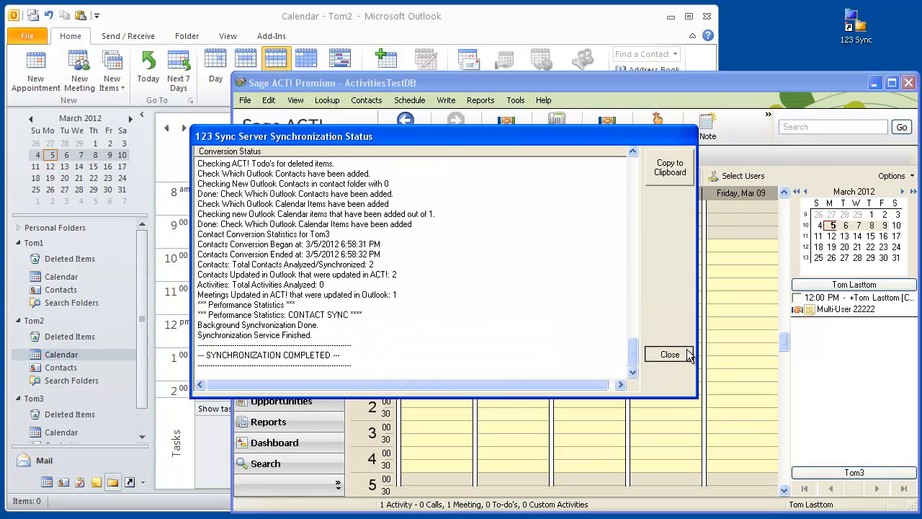
left_click(654, 354)
left_click(606, 21)
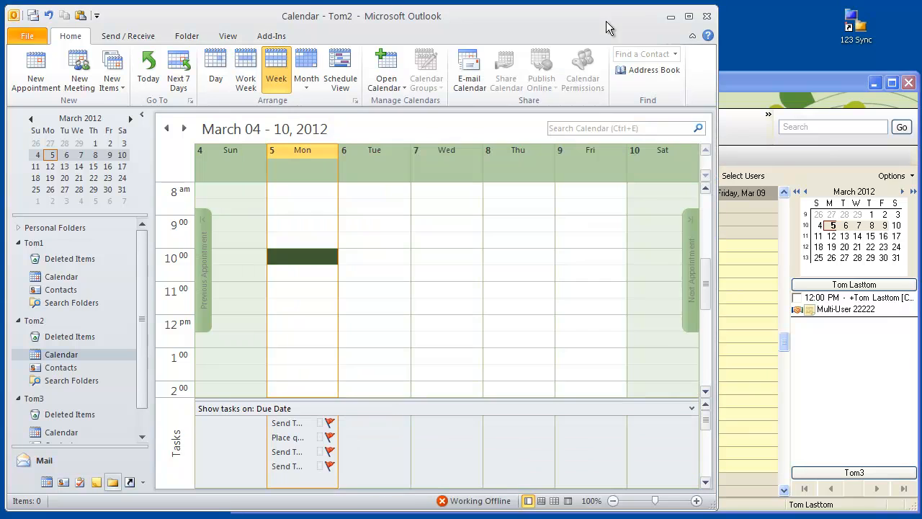
- In the Tom1 calendar, move the Monday 12:00 PM meeting to Wednesday, March 7, at 11:30 AM
left_click(54, 278)
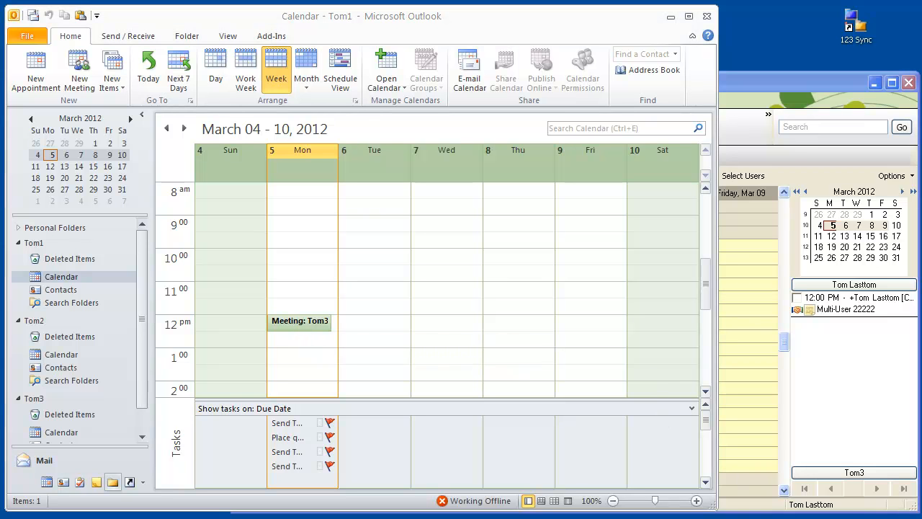
left_click(306, 330)
left_click(301, 324)
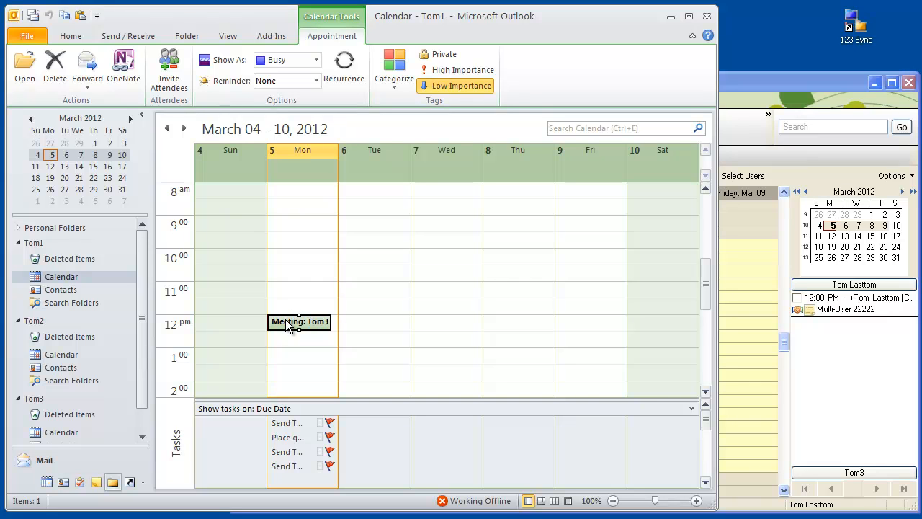
left_click_drag(294, 329, 437, 301)
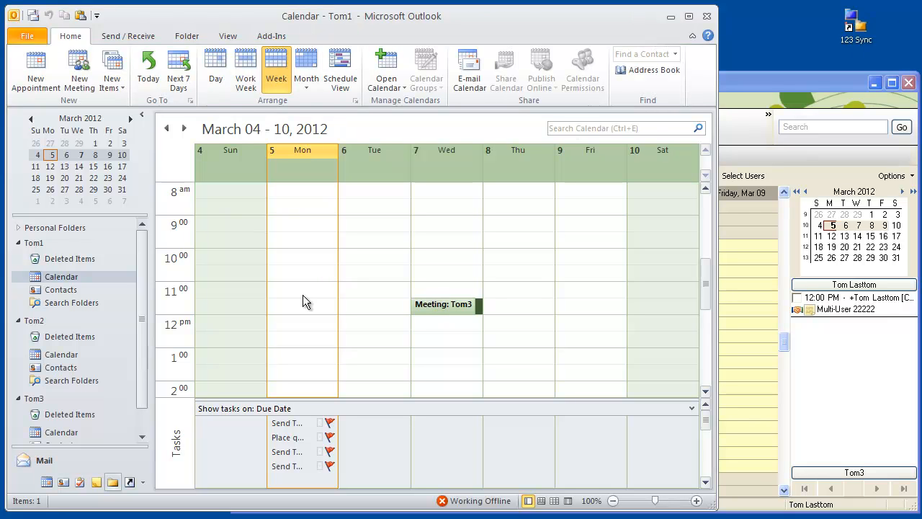
- Compare the Tom3 calendar with the Tom1 calendar for the week of March 04 - 10, 2012
left_click(142, 437)
left_click(143, 436)
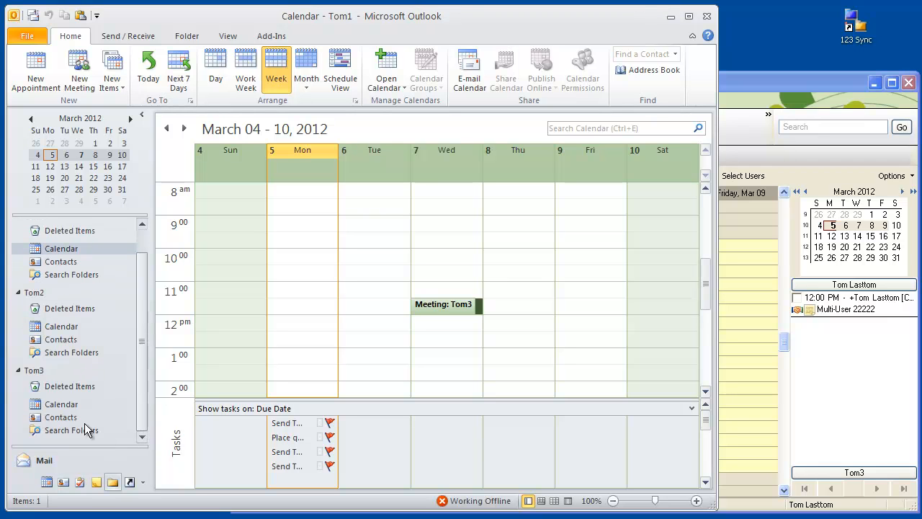
left_click(51, 406)
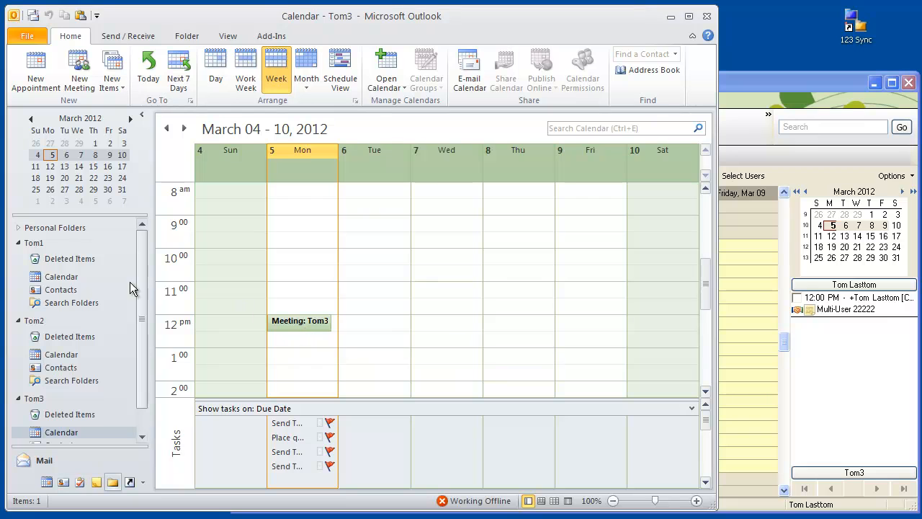
left_click(63, 278)
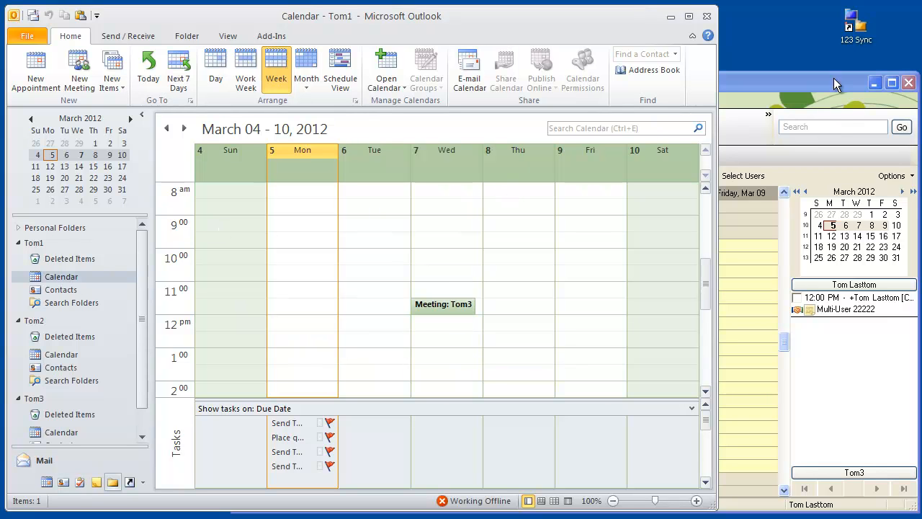
- Run the 123 Sync server synchronization twice, closing its status window each time, and open the Tom3 calendar to check the moved meeting
left_click(860, 31)
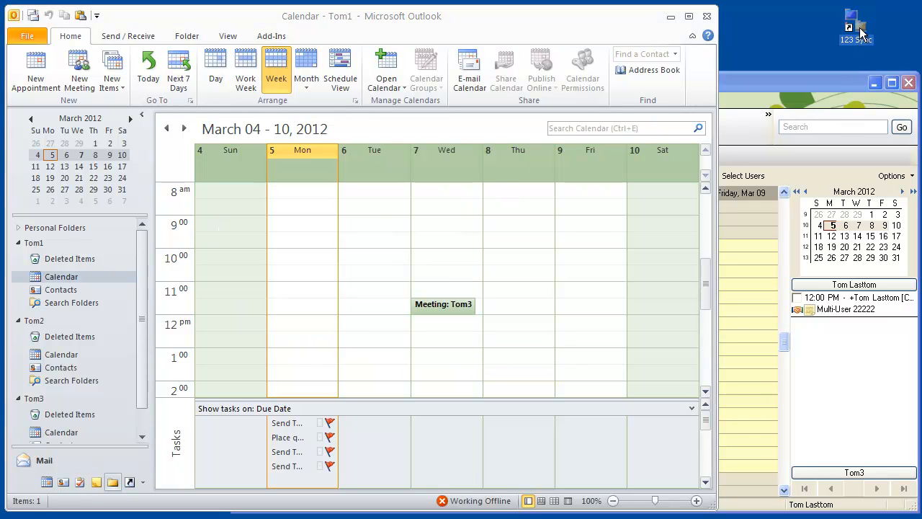
double_click(860, 31)
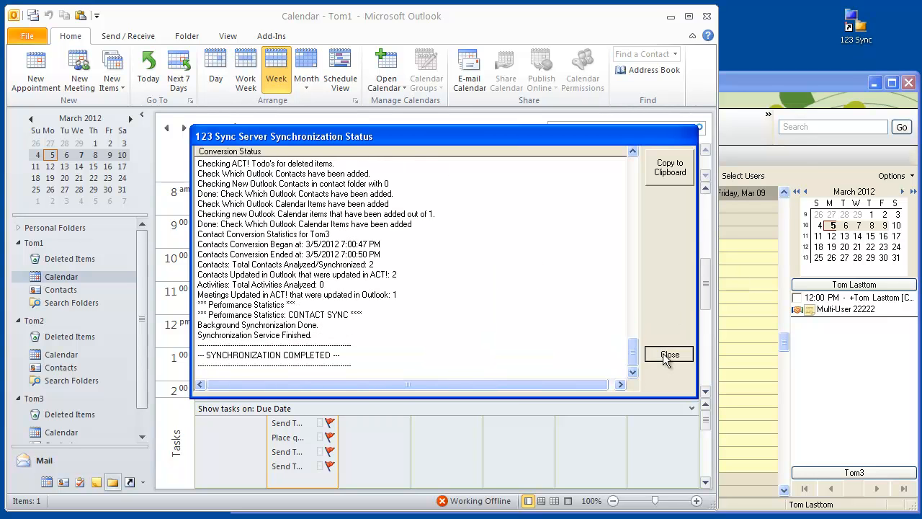
left_click(668, 355)
double_click(860, 32)
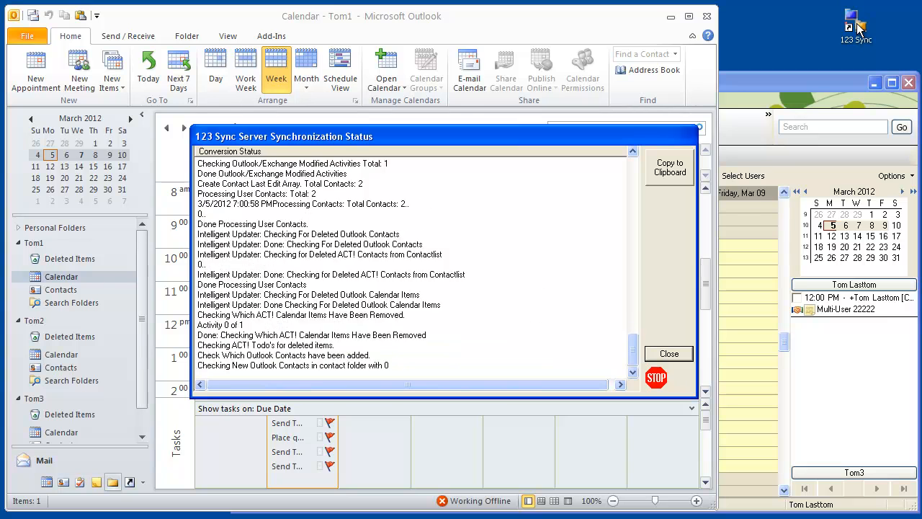
left_click(669, 354)
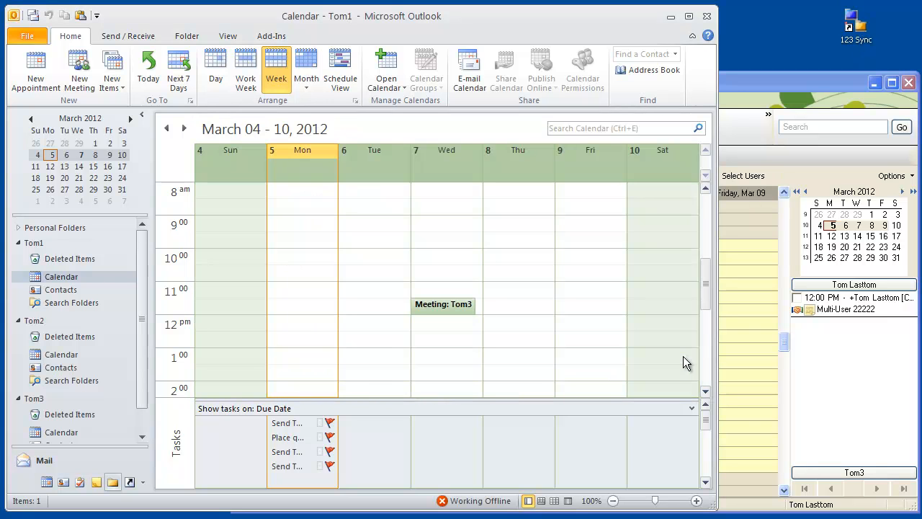
left_click(142, 436)
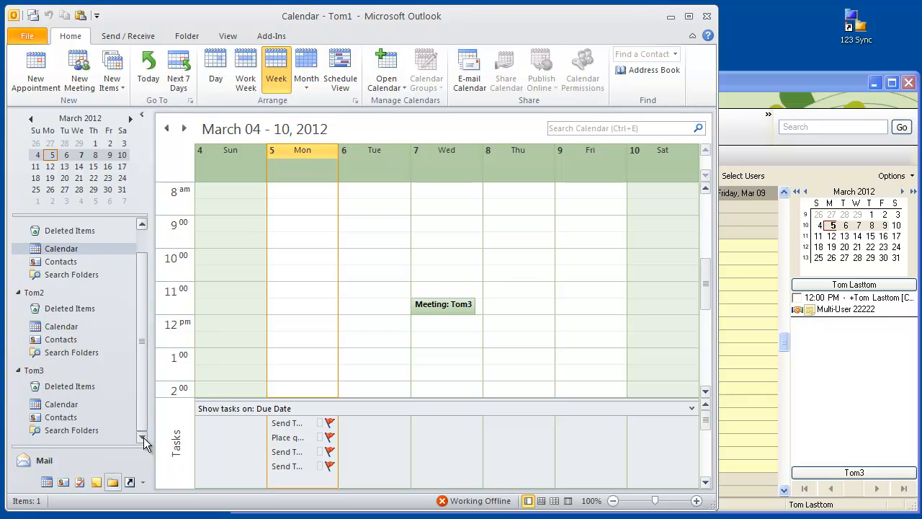
left_click(60, 405)
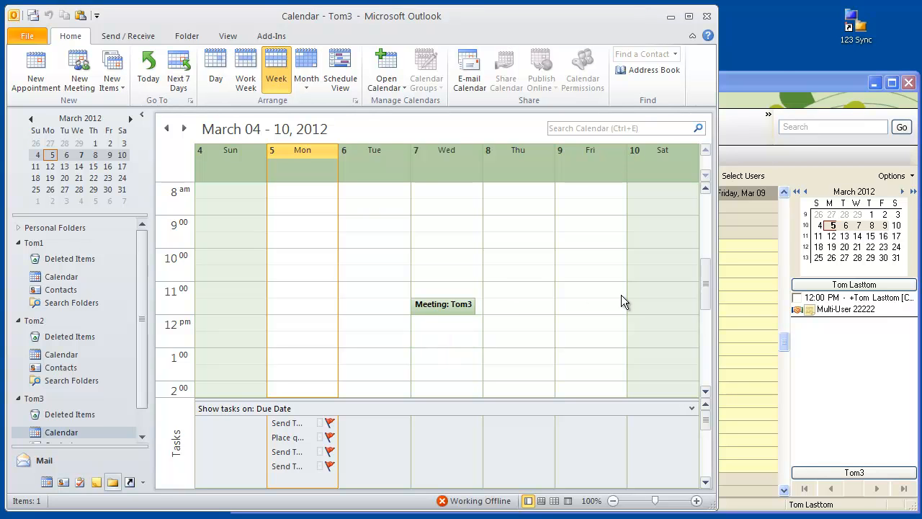
- Switch to Sage ACT! and erase the Wednesday, March 7, 11:30 AM meeting from the calendar
left_click(773, 85)
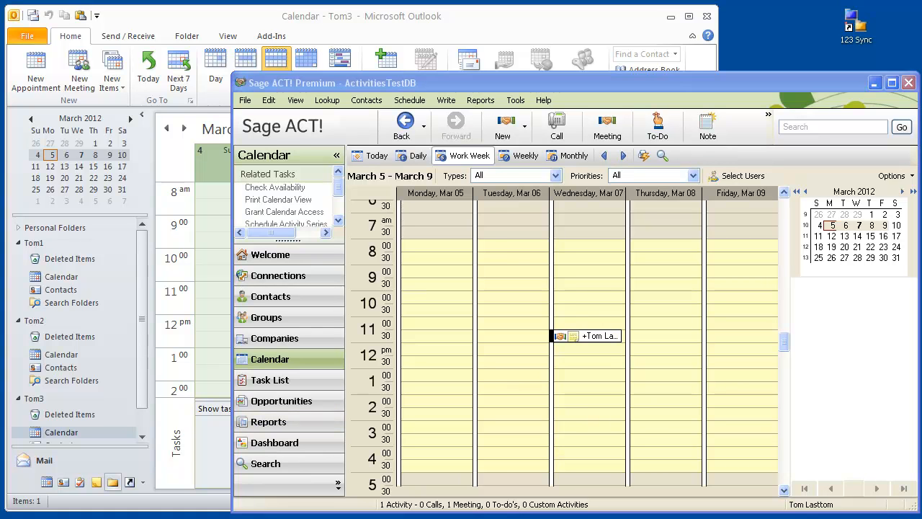
left_click(608, 336)
right_click(609, 339)
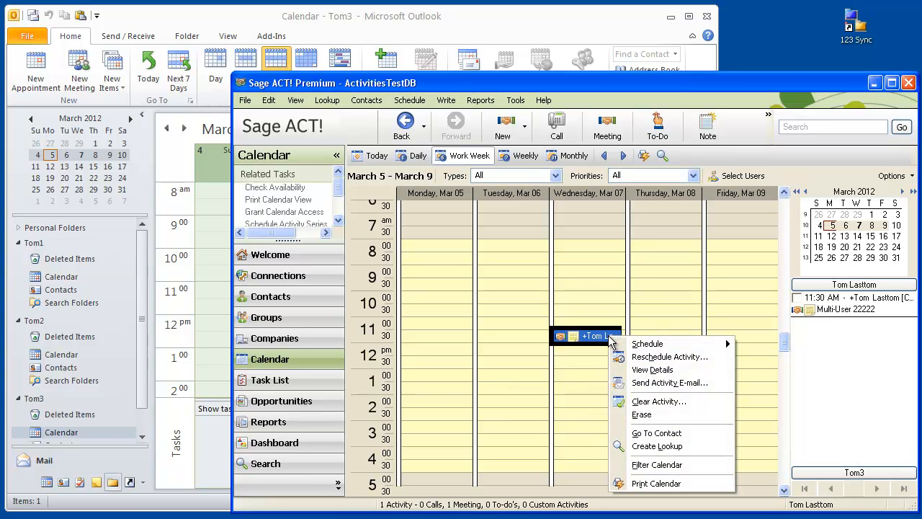
left_click(662, 417)
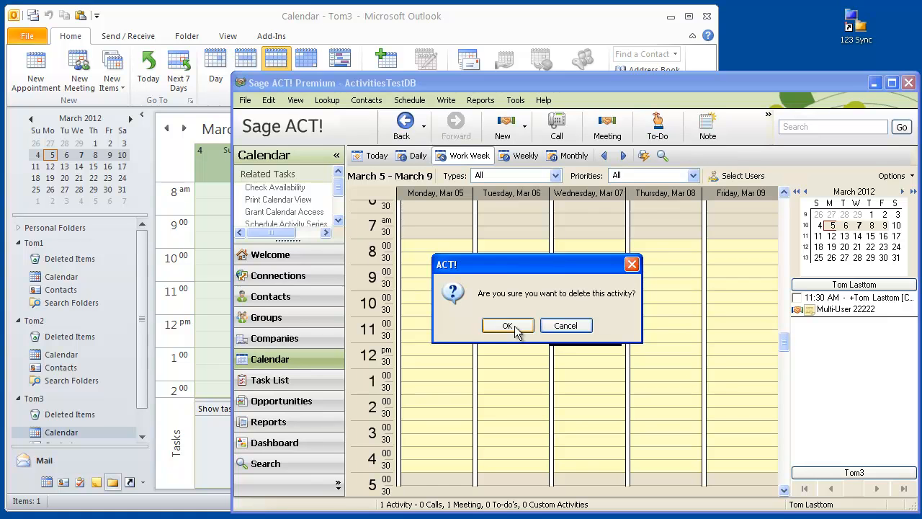
left_click(507, 326)
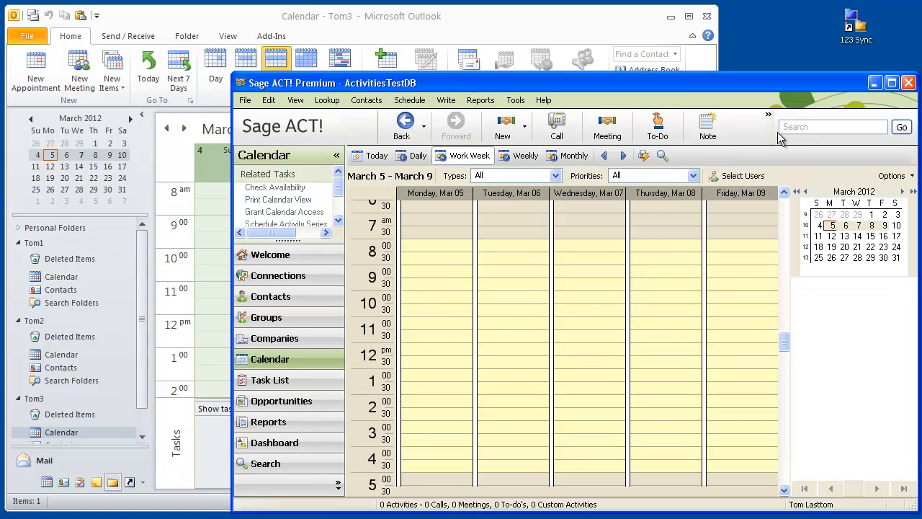
- Run the 123 Sync server synchronization, close its status window, and return to the Outlook calendar
left_click(849, 28)
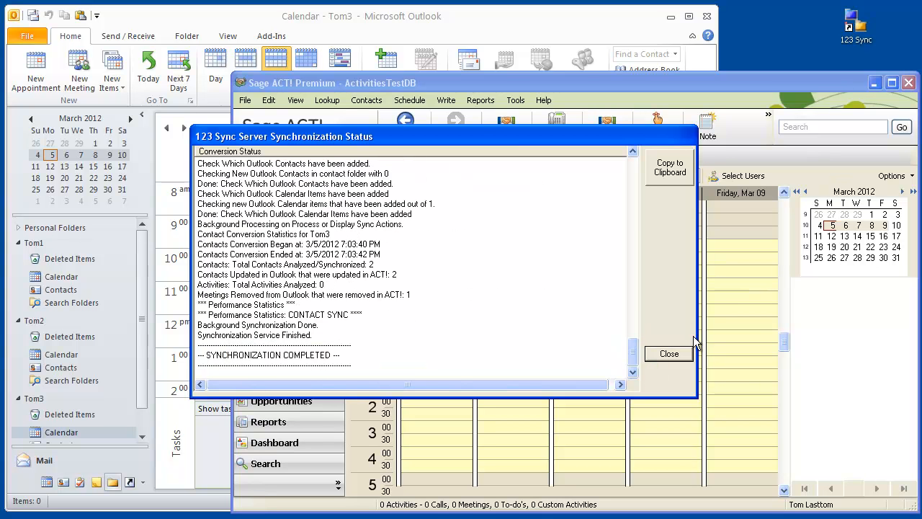
left_click(680, 354)
left_click(608, 27)
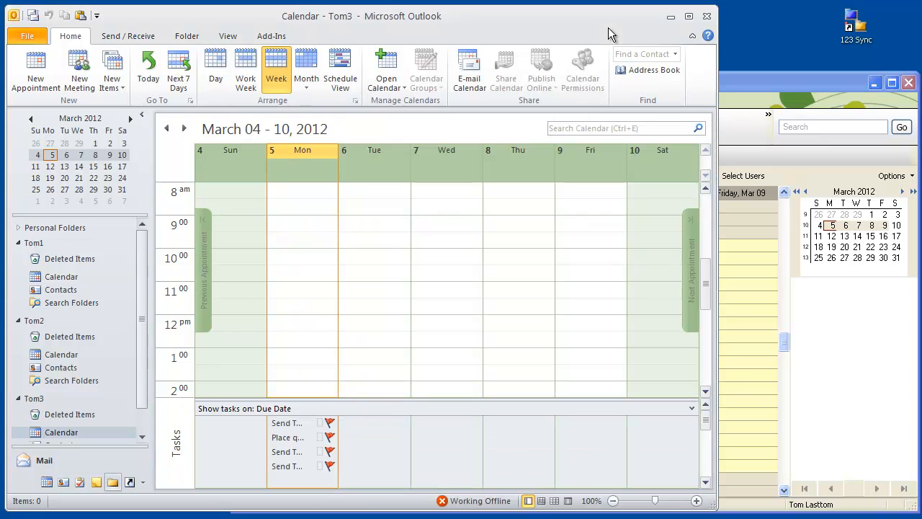
- Check the Tom1, Tom2 and Tom3 calendars in turn for the erased meeting
left_click(78, 277)
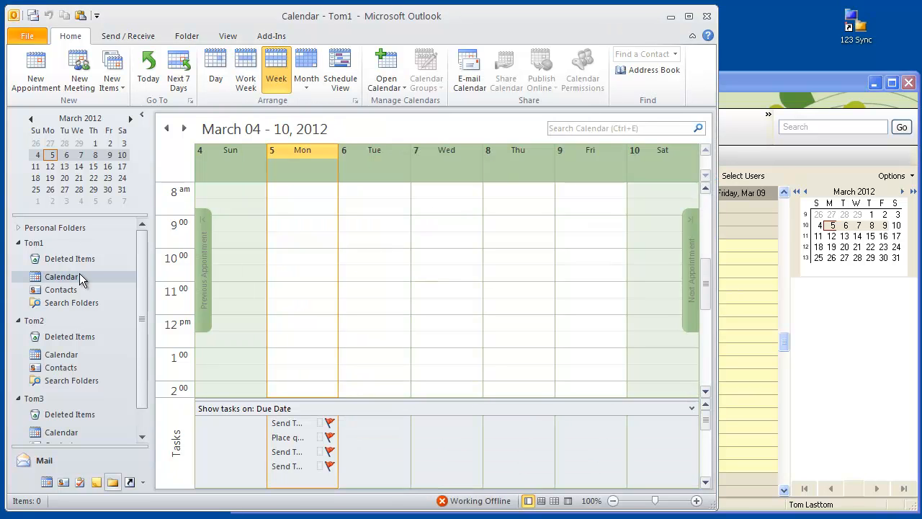
left_click(58, 357)
left_click(48, 431)
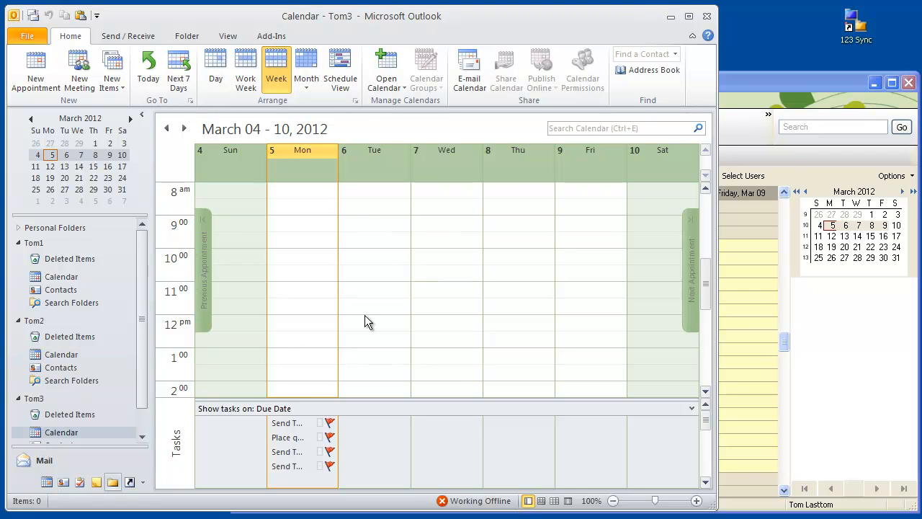
- Switch to Sage ACT! and start scheduling a new meeting on Monday, March 5, at 10:00 AM
left_click(791, 85)
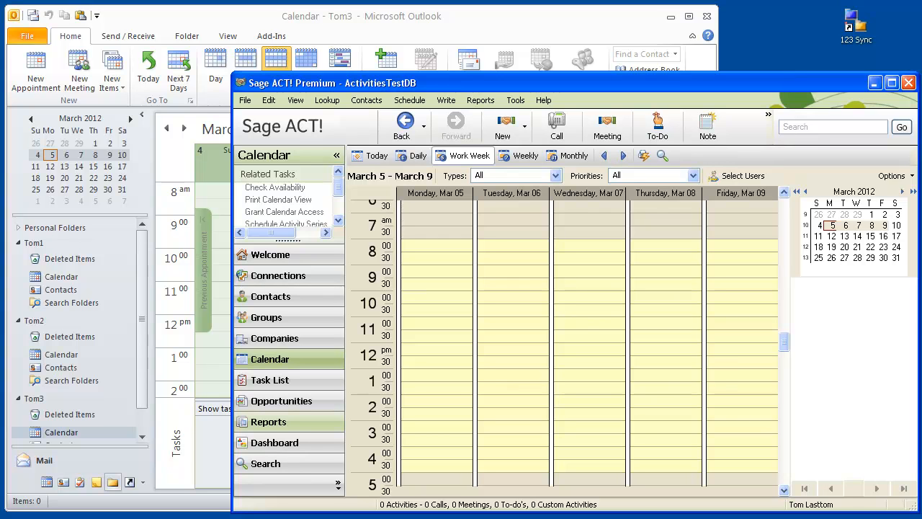
double_click(436, 271)
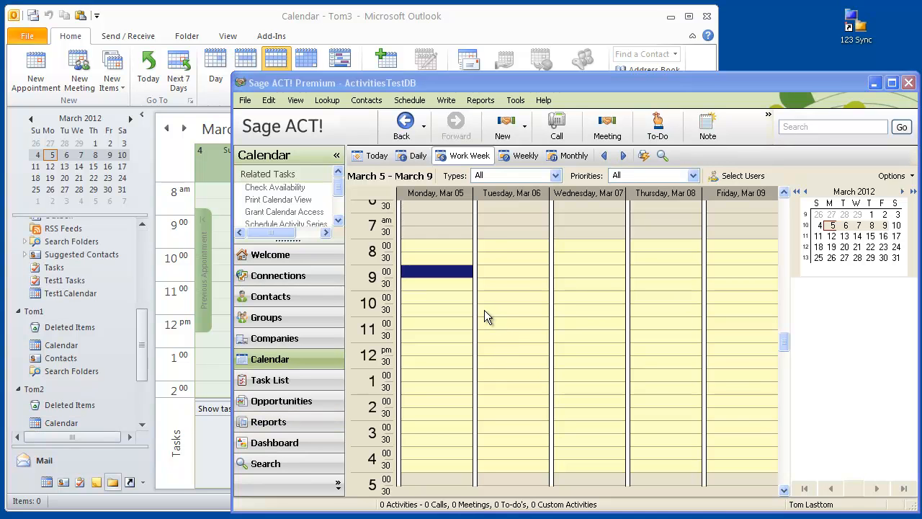
left_click(442, 299)
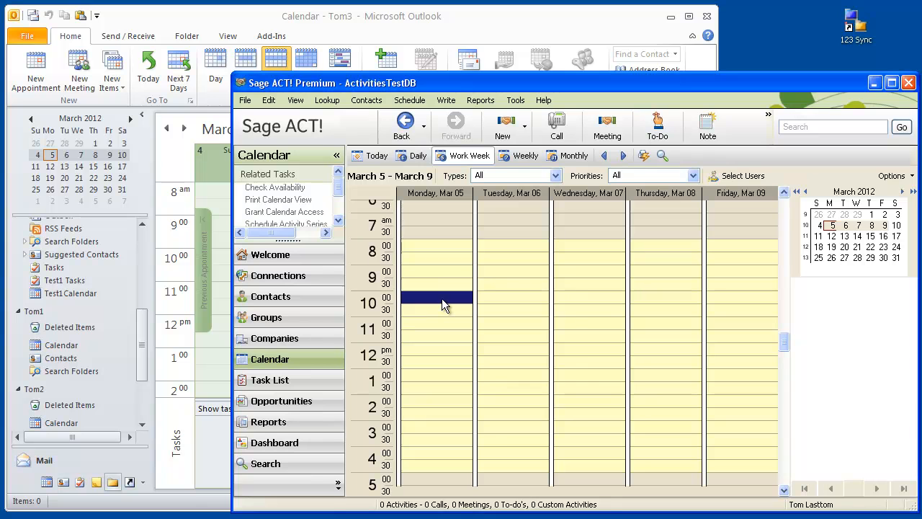
right_click(441, 298)
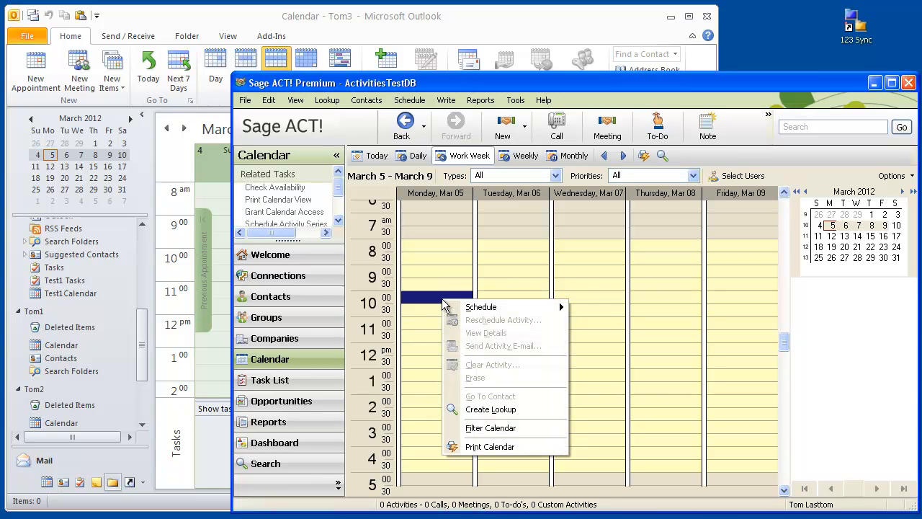
mouse_move(494, 311)
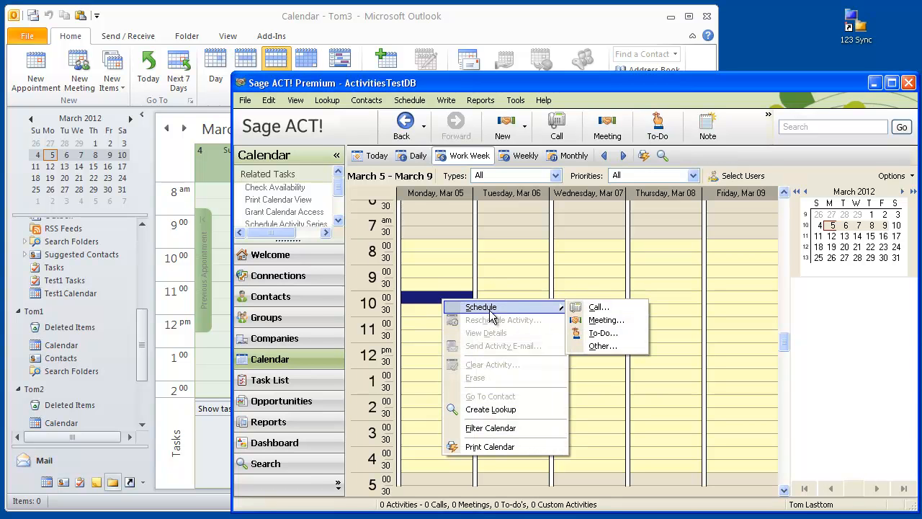
left_click(606, 321)
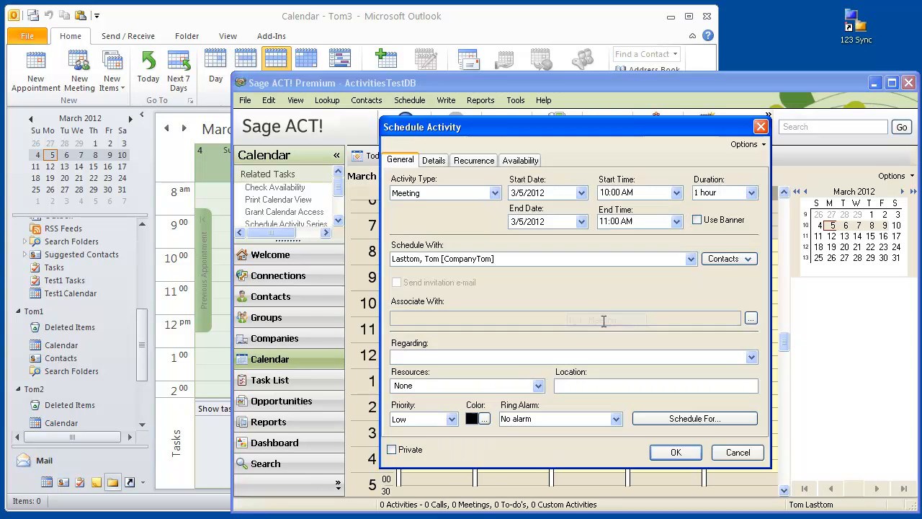
- Add Tom2 and Tom3 to the contacts the new meeting is scheduled with
left_click(716, 261)
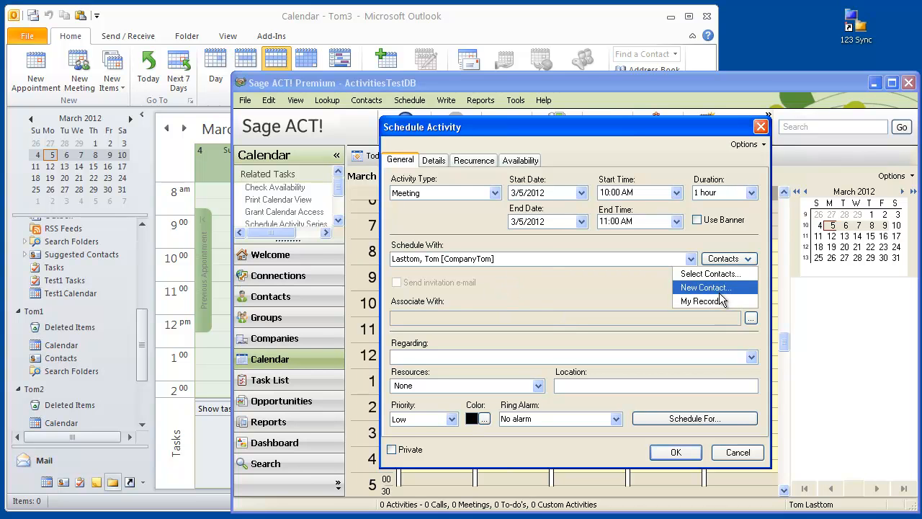
left_click(703, 273)
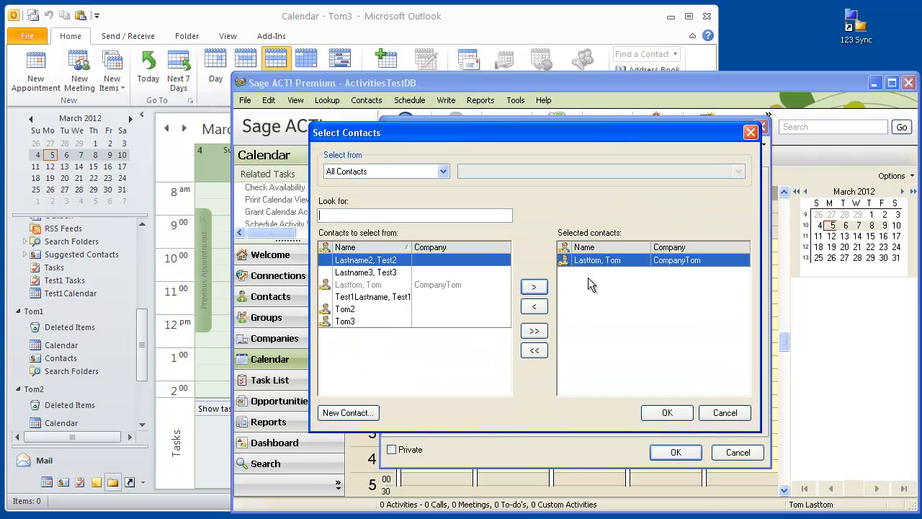
left_click(345, 309)
left_click(345, 321, "shift")
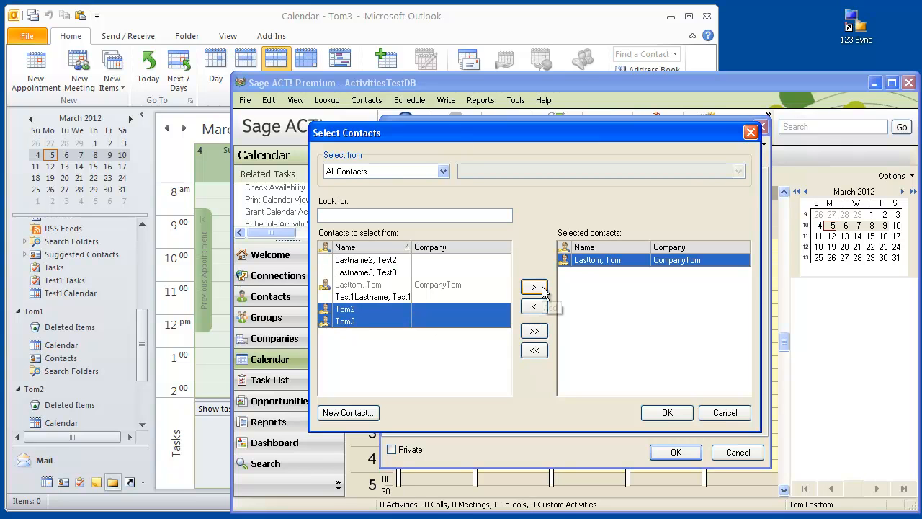
left_click(539, 287)
left_click(669, 413)
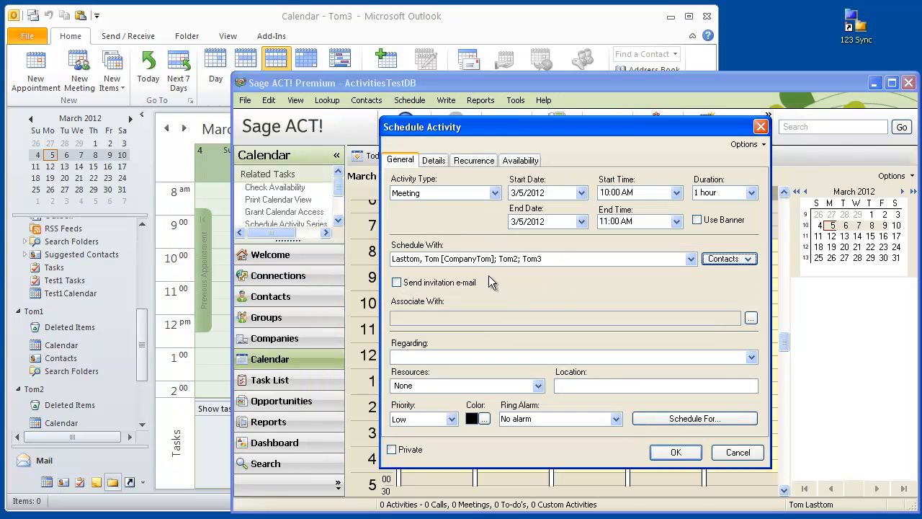
- Make the meeting recur daily, every 1 day with no end date, and save it
left_click(474, 162)
left_click(408, 205)
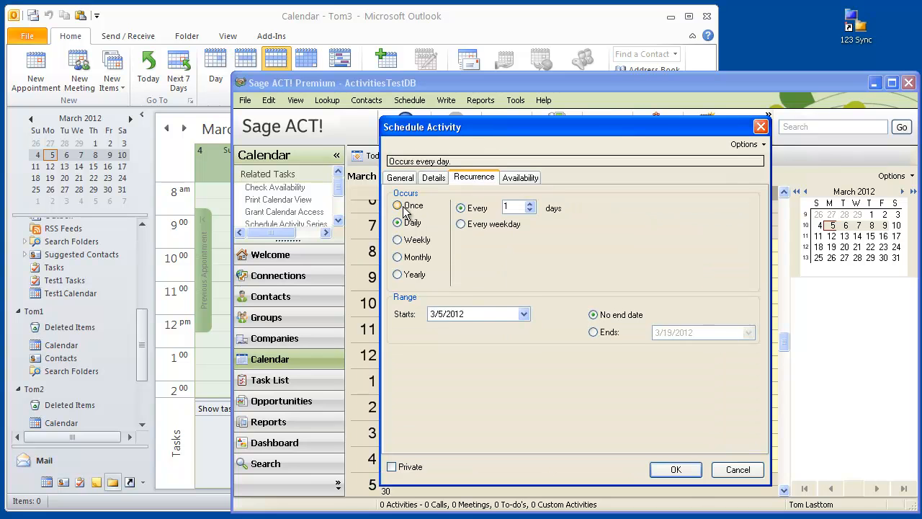
left_click(688, 468)
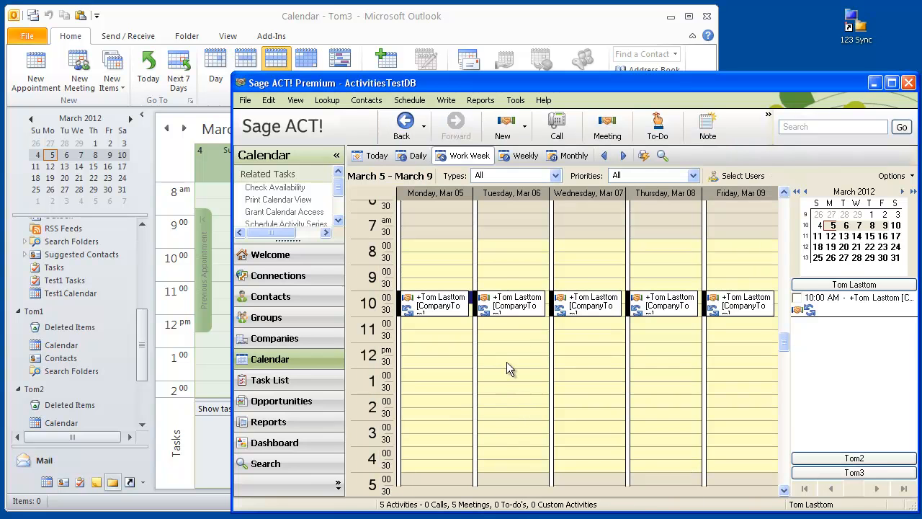
- Set the whole recurring series' regarding text to "Recurring Event for ALL" and check it in the Tuesday occurrence without changing anything
double_click(455, 304)
left_click(439, 366)
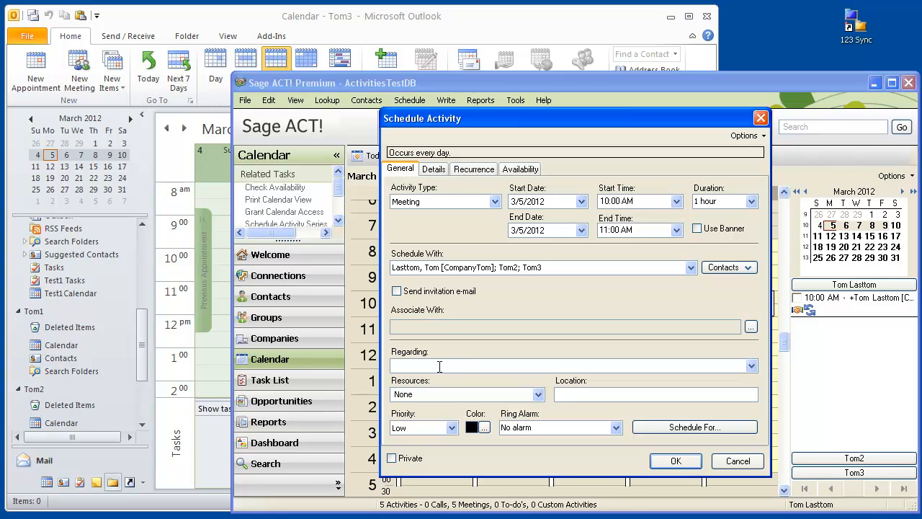
type("Recurring Event for ALL")
left_click(676, 461)
left_click(477, 314)
left_click(603, 345)
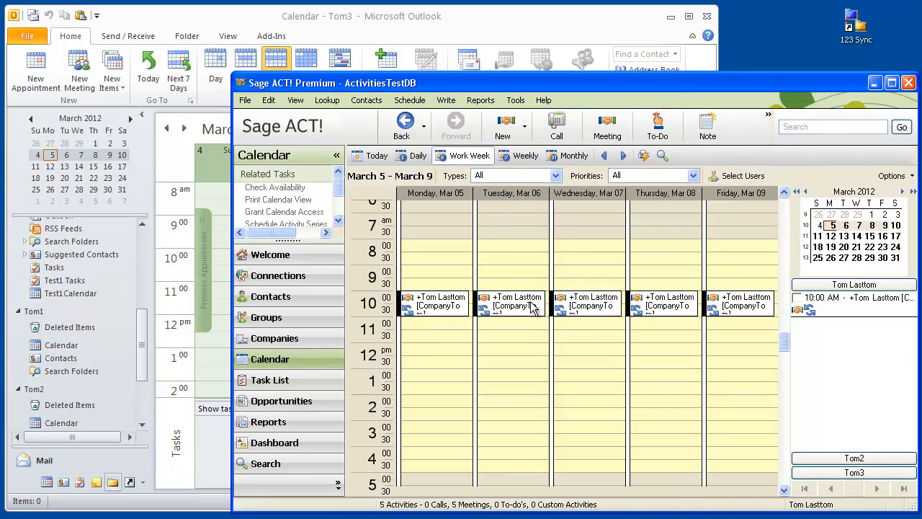
double_click(534, 306)
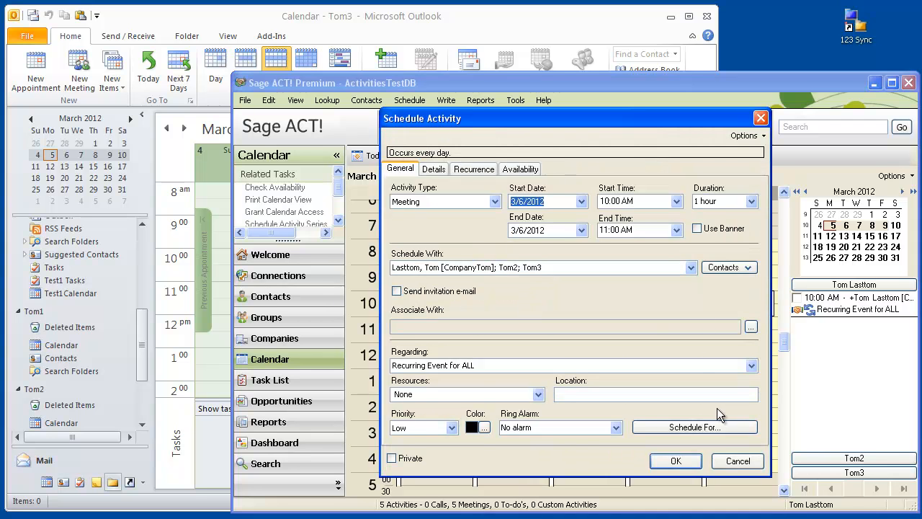
left_click(742, 463)
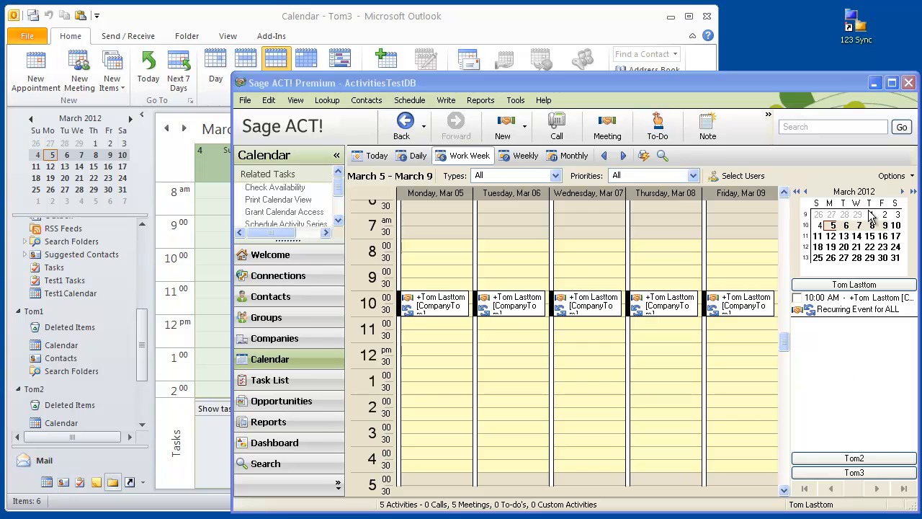
- Synchronize the new recurring meeting with the 123 Sync server synchronization and close its status window
double_click(862, 33)
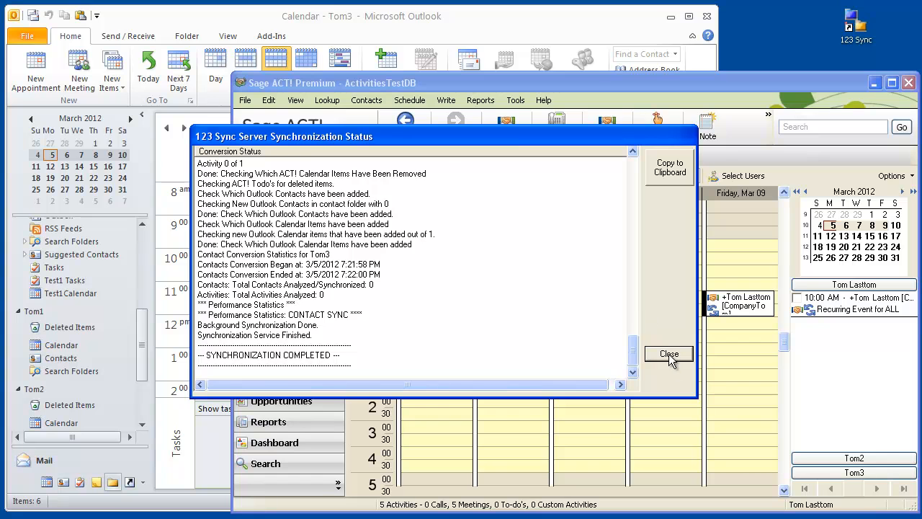
left_click(670, 353)
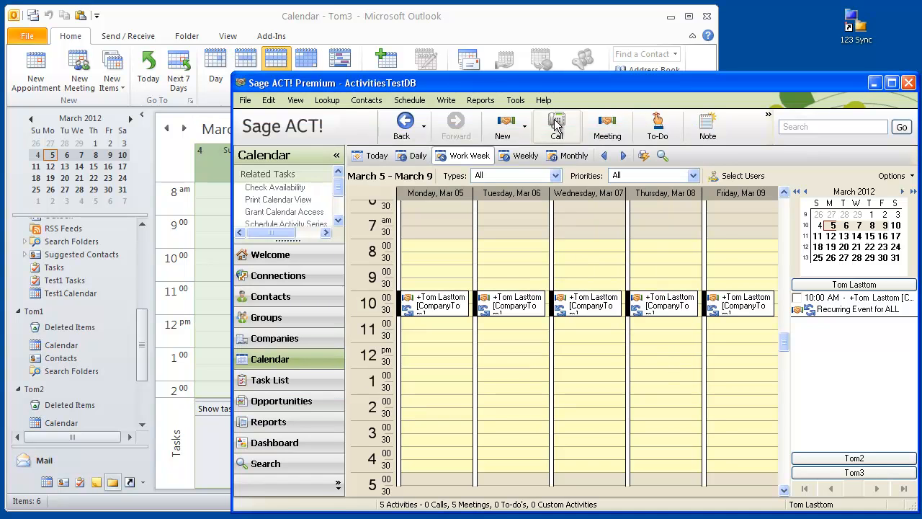
- Check the recurring meeting in the Outlook calendars of Tom1, Tom2 and Tom3, collapsing Personal Folders in the folder list
left_click(504, 25)
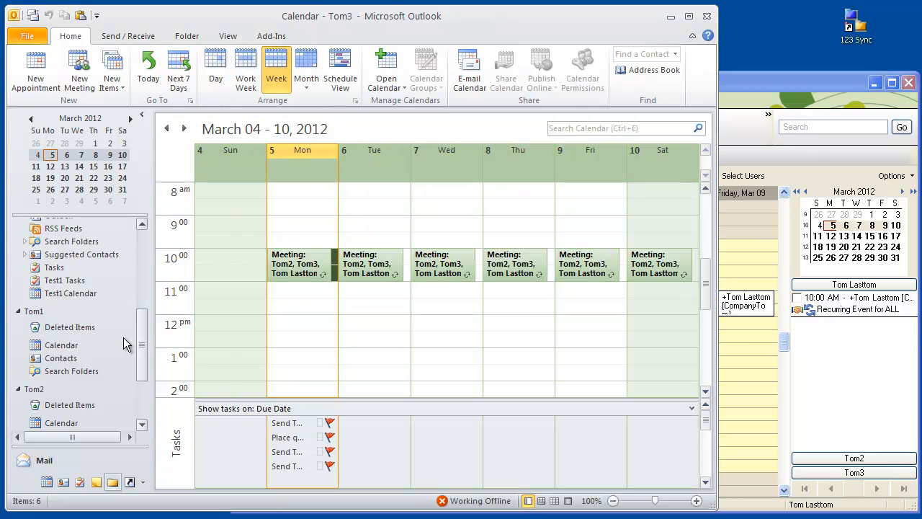
scroll(140, 350, "down", 1)
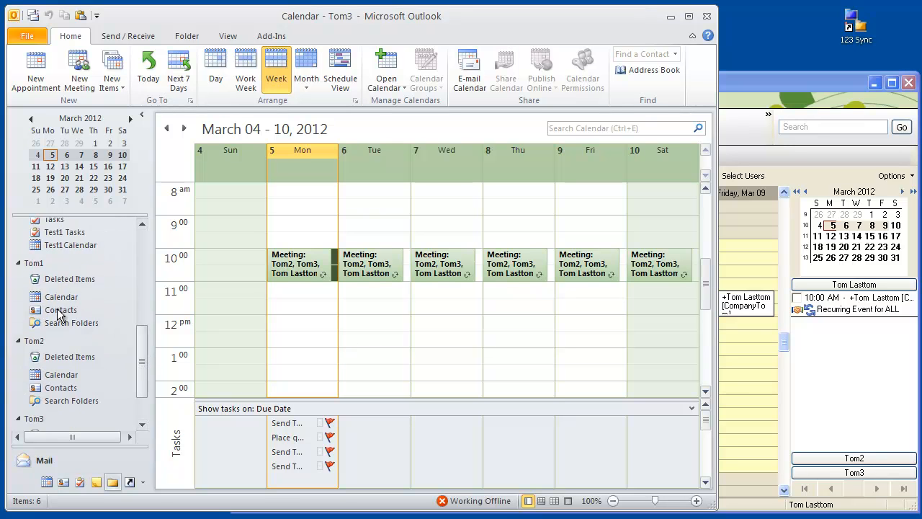
left_click(53, 300)
scroll(53, 300, "up", 1)
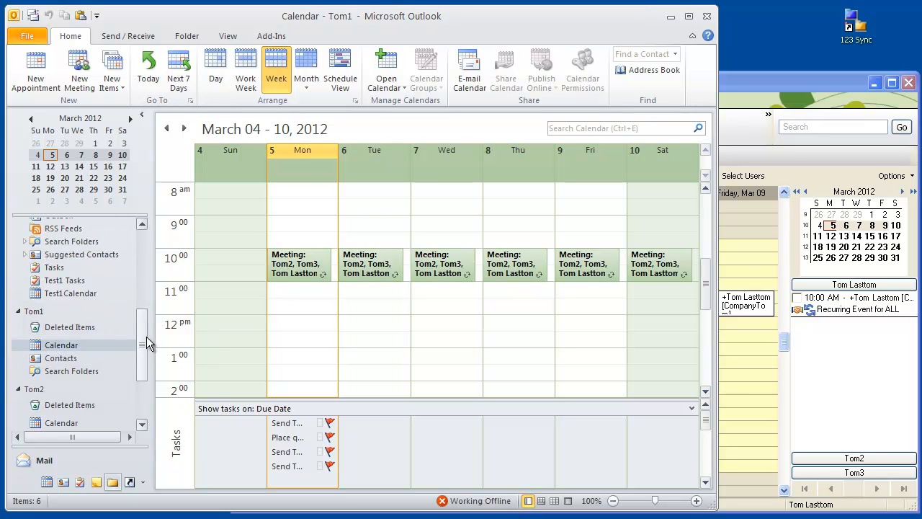
scroll(131, 333, "up", 5)
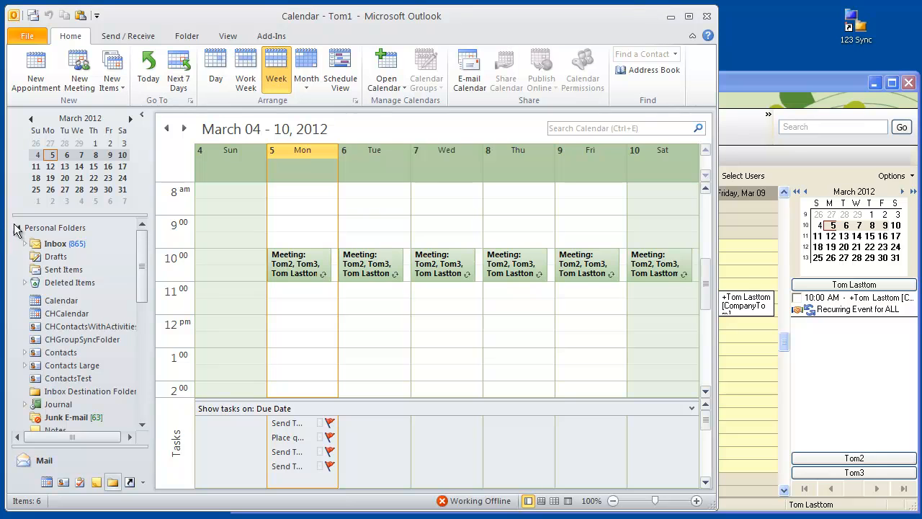
left_click(18, 228)
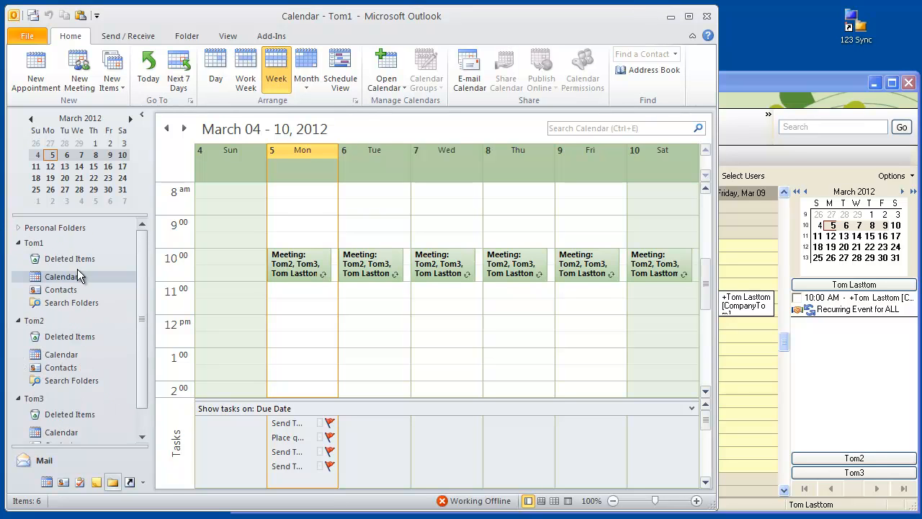
left_click(57, 357)
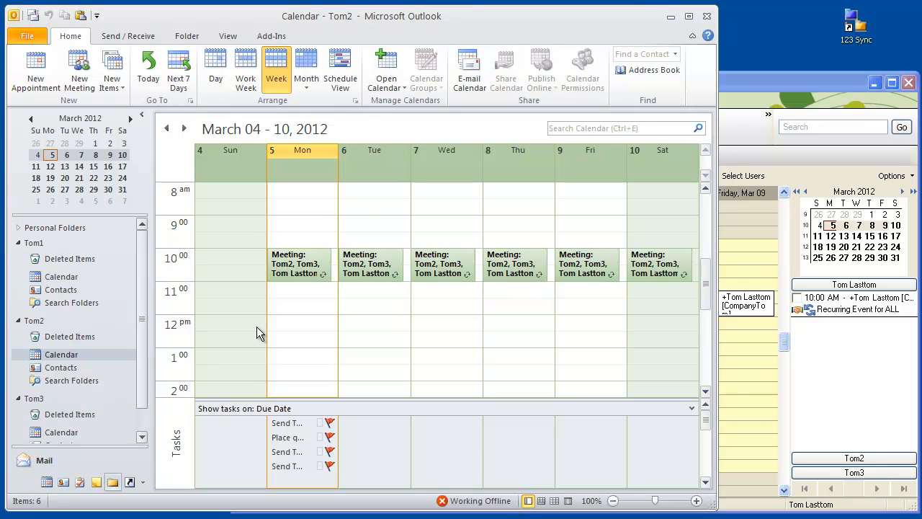
left_click(140, 438)
left_click(62, 422)
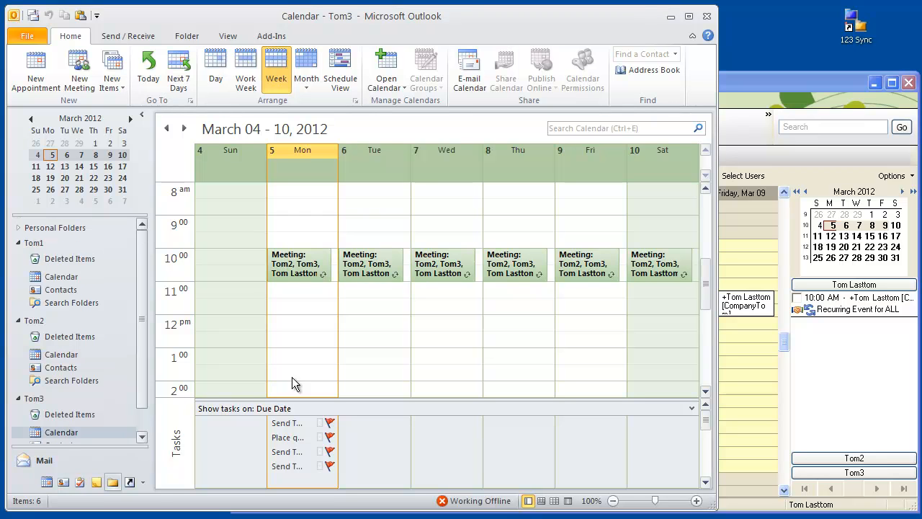
- Delete only the Tuesday, March 6 and Thursday, March 8 occurrences of the recurring meeting from Tom3's Outlook calendar
left_click(382, 268)
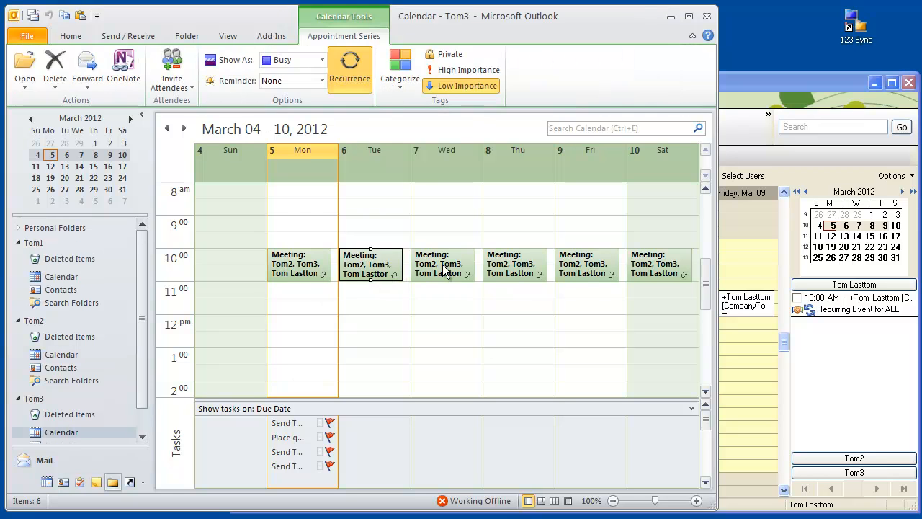
right_click(379, 272)
mouse_move(440, 419)
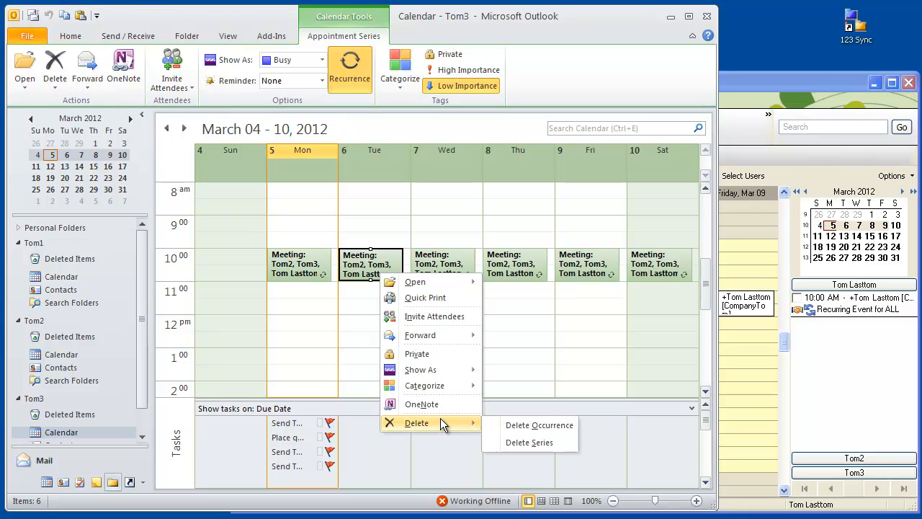
left_click(536, 427)
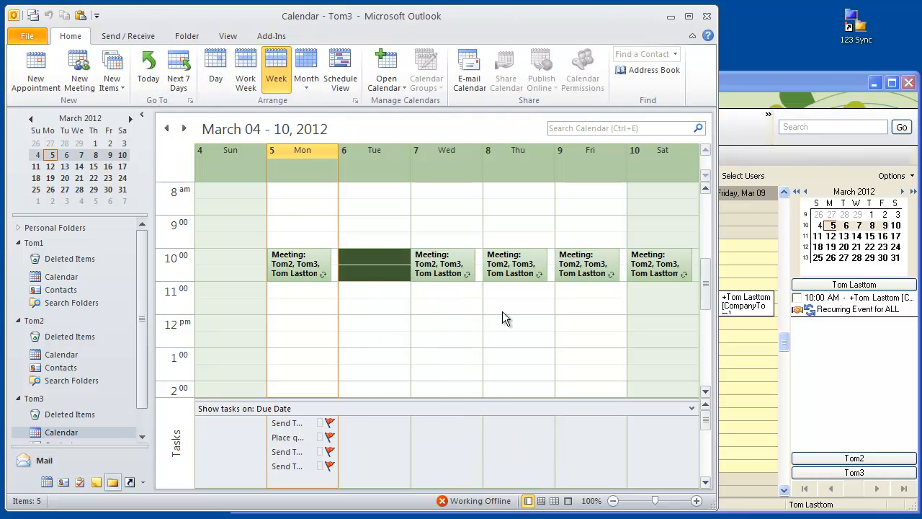
left_click(498, 273)
right_click(508, 267)
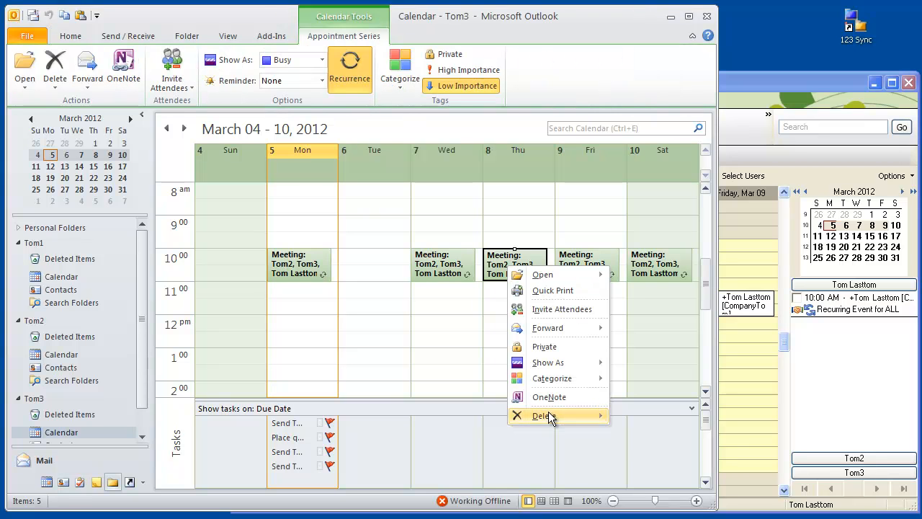
mouse_move(549, 414)
left_click(679, 419)
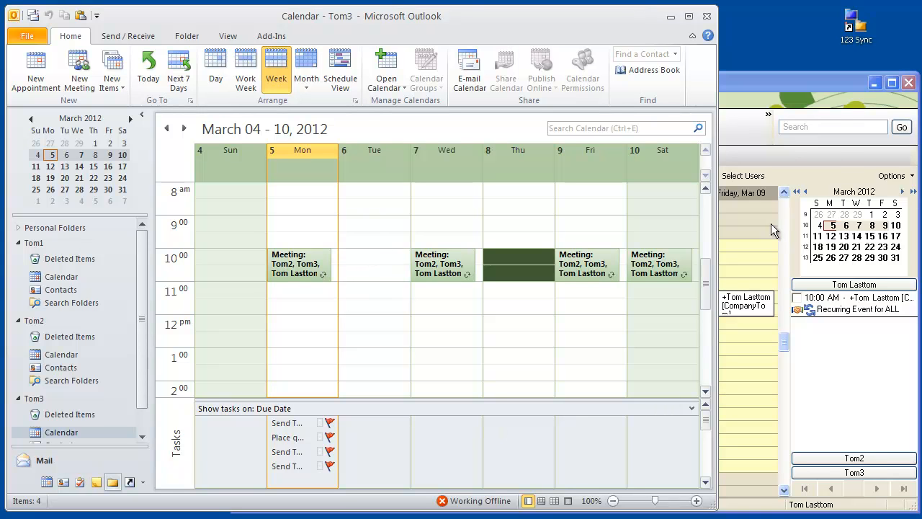
- Synchronize the deleted occurrences with 123 Sync, close the status window and check the work week in Sage ACT!
double_click(862, 26)
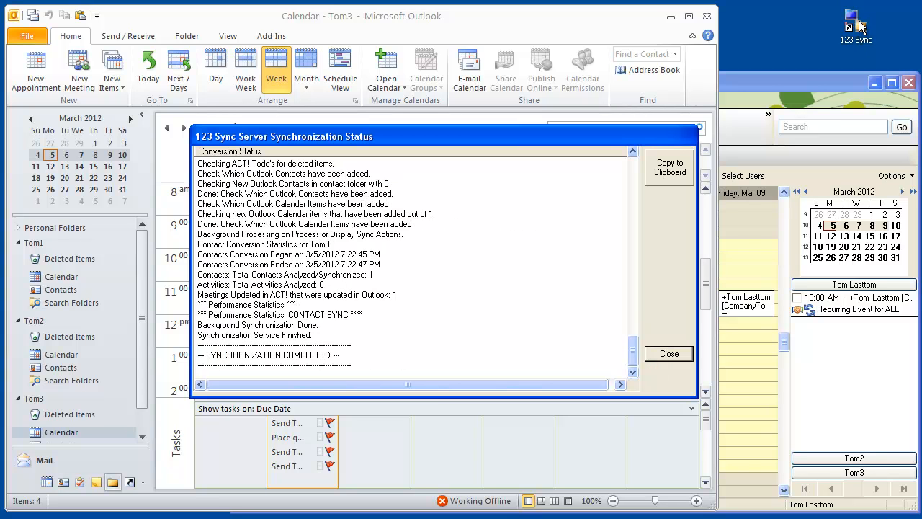
left_click(668, 354)
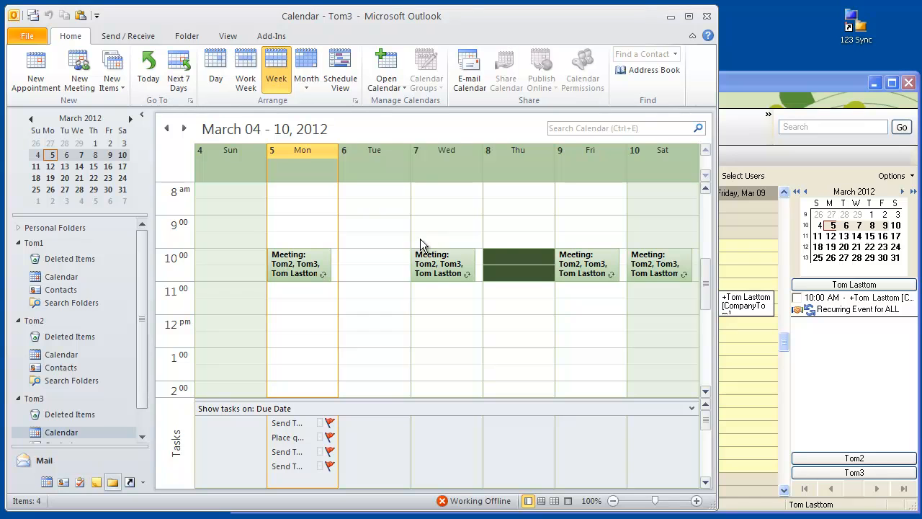
left_click(763, 83)
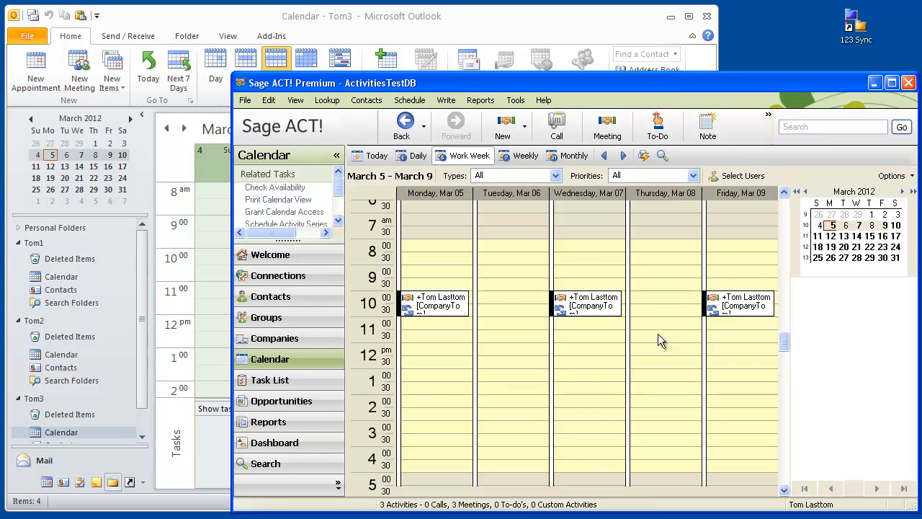
- Run the 123 Sync server synchronization a second time for all users and close its status window
left_click(863, 33)
double_click(863, 32)
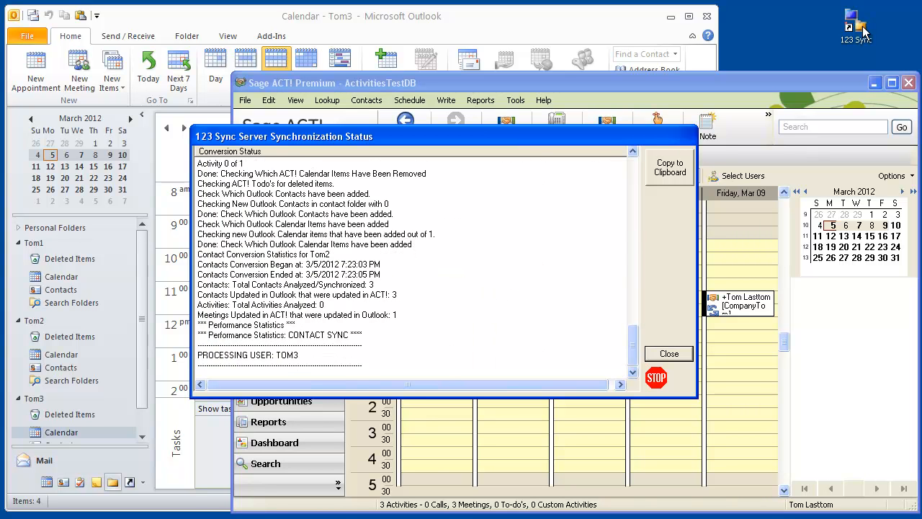
left_click(669, 353)
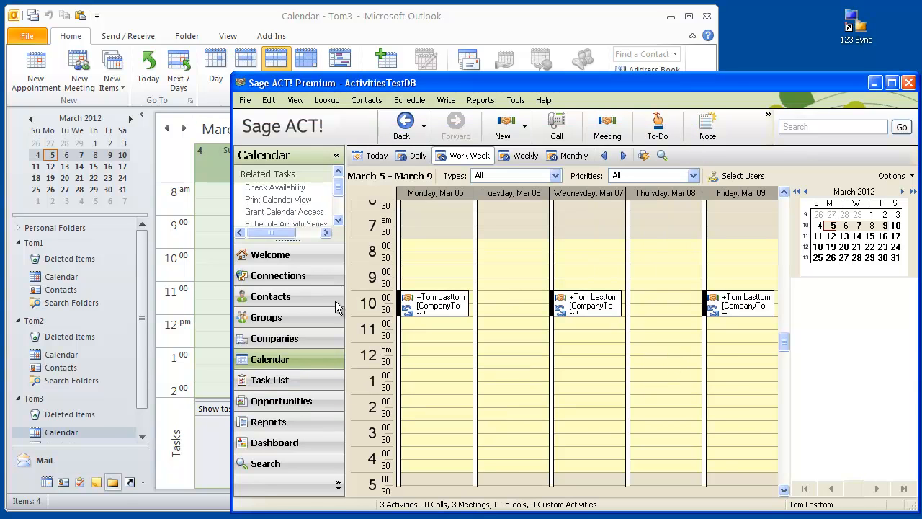
- Compare the remaining meeting occurrences in Tom1's Outlook calendar with the Sage ACT! work week
left_click(61, 281)
left_click(61, 282)
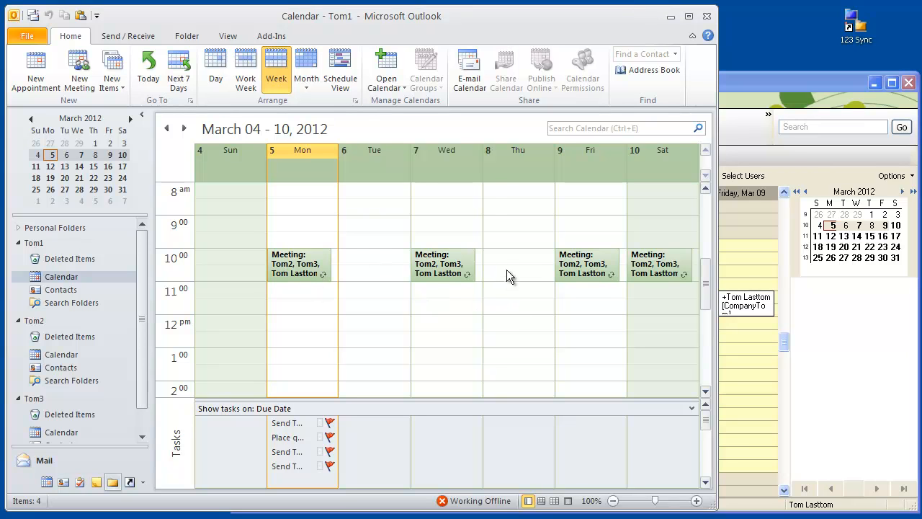
left_click(142, 436)
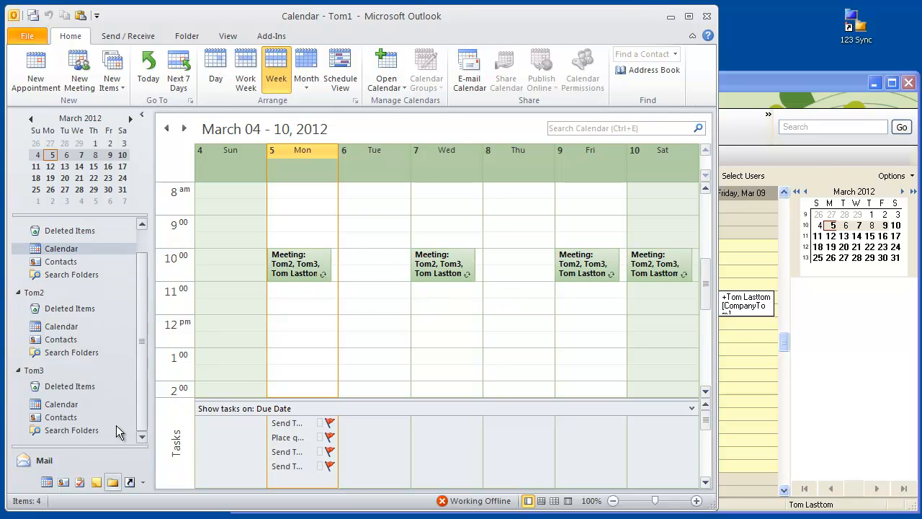
left_click(86, 407)
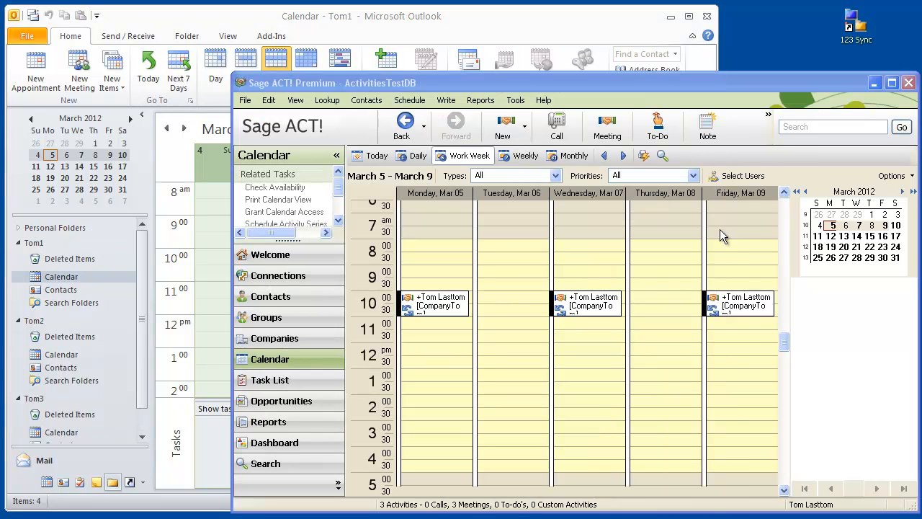
left_click(590, 21)
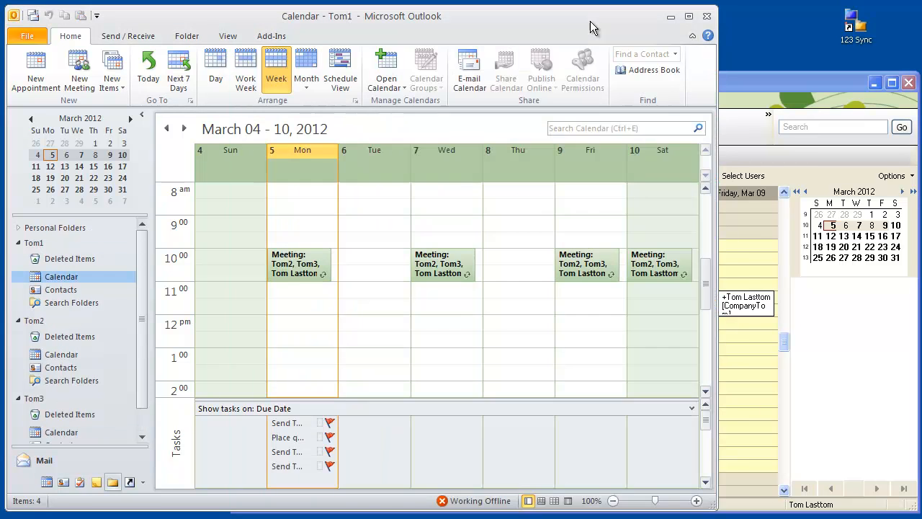
left_click(751, 77)
left_click(668, 36)
left_click(734, 84)
left_click(730, 82)
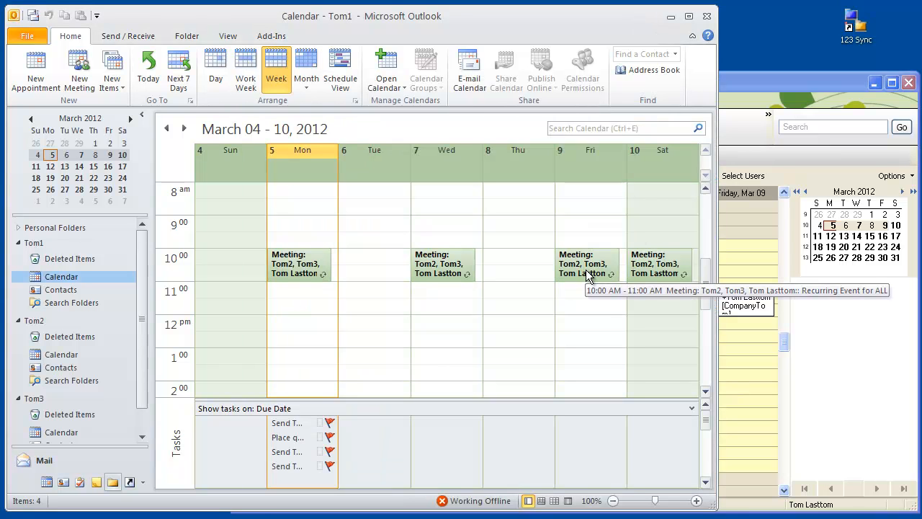
left_click(454, 276)
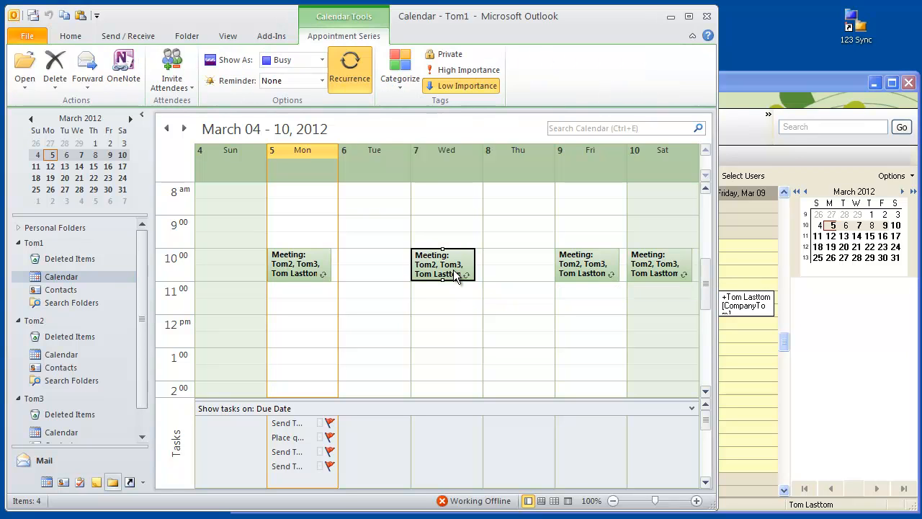
right_click(456, 274)
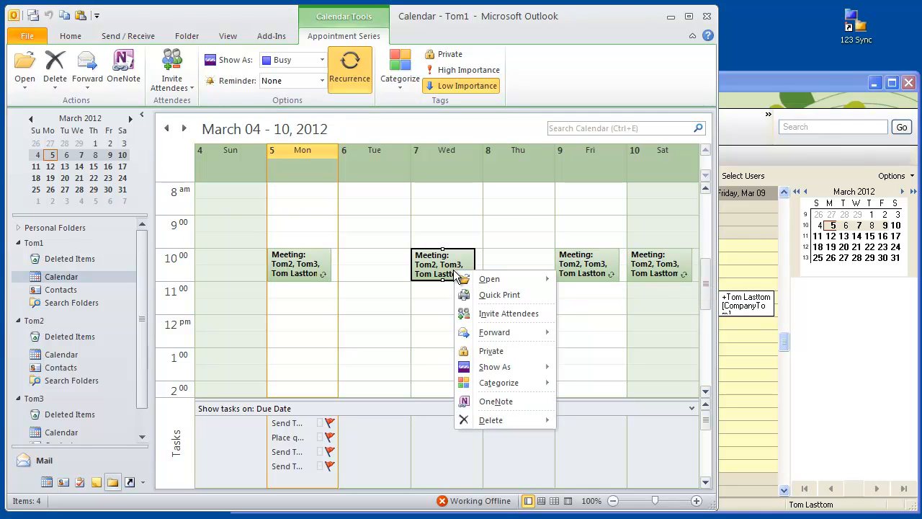
mouse_move(495, 422)
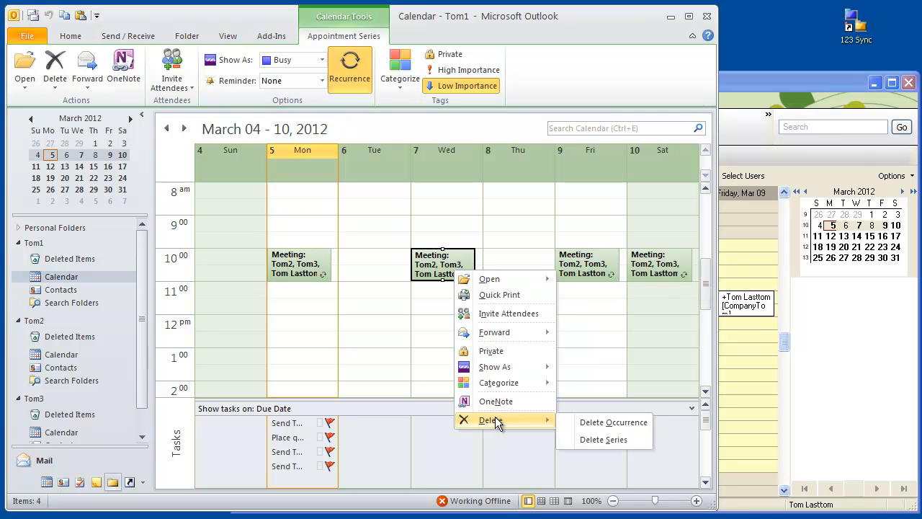
left_click(423, 265)
- In Tom1's calendar, replace "Recurring Event for ALL" in the Wednesday, March 7 occurrence's subject with "Changed and had fun" and save only that occurrence
double_click(424, 265)
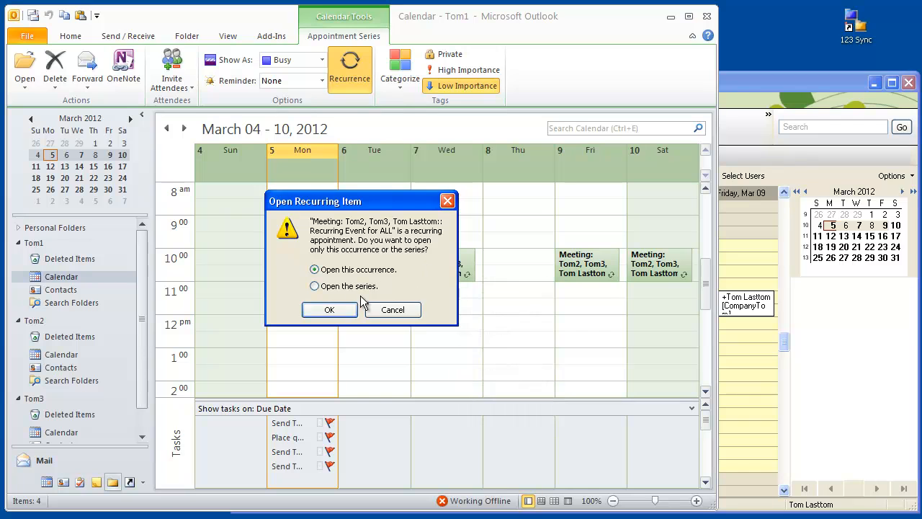
left_click(332, 309)
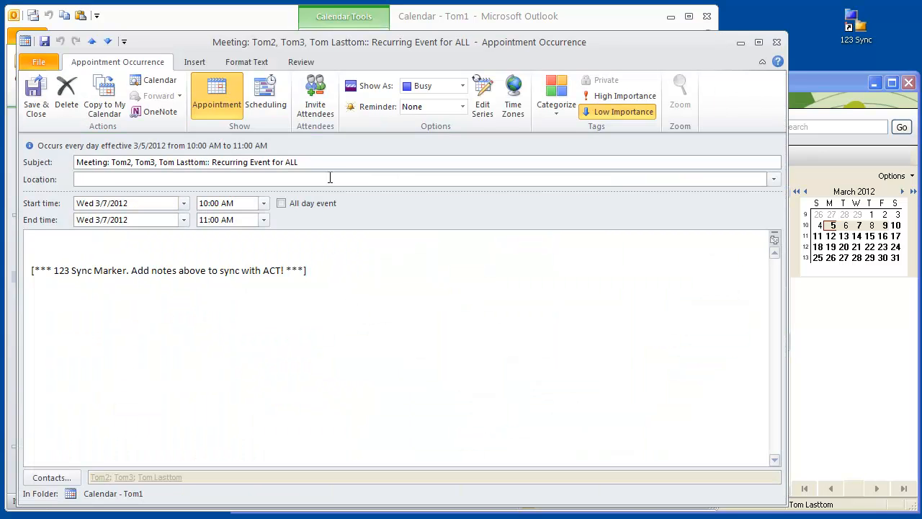
left_click_drag(300, 163, 211, 166)
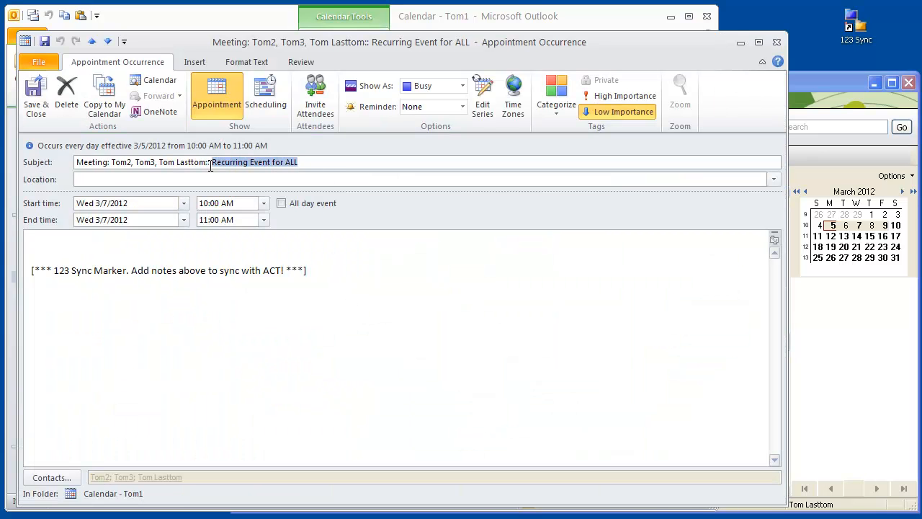
type("Changed aqnd")
key("BackSpace")
key("BackSpace")
key("BackSpace")
key("BackSpace")
type("nd had fun")
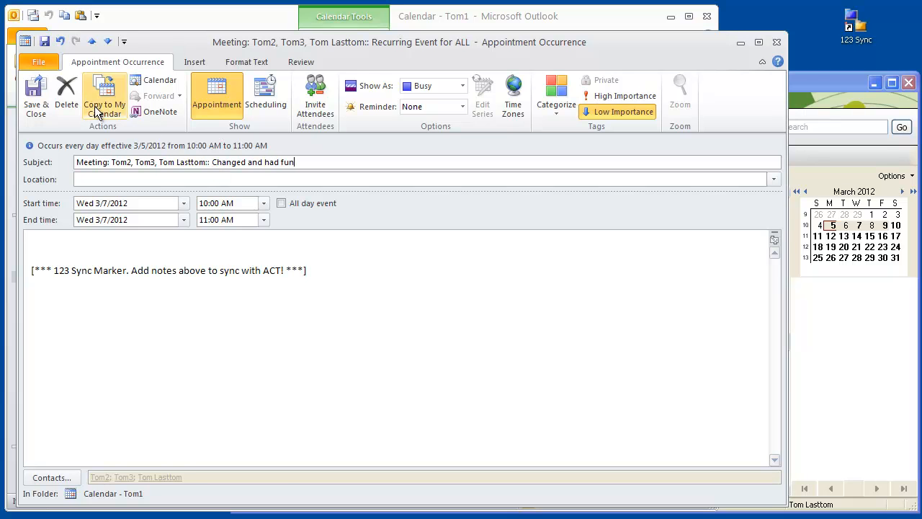
left_click(34, 98)
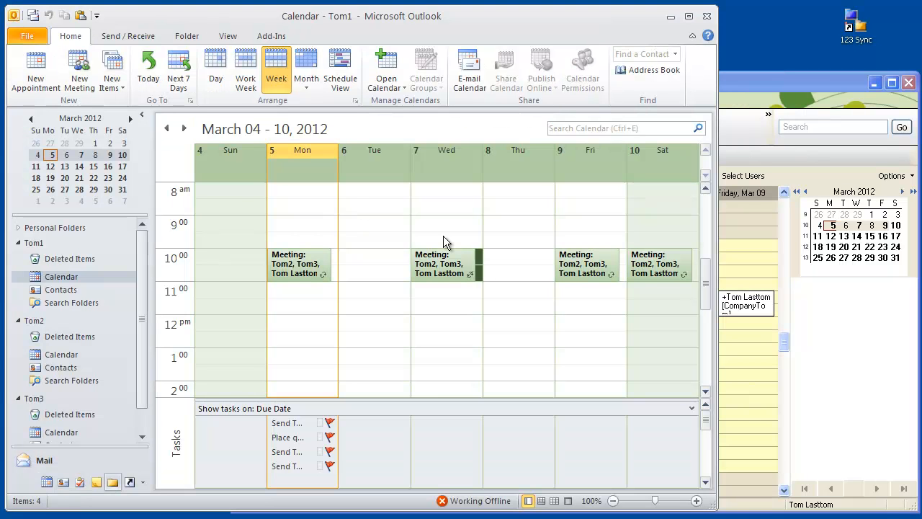
- Reopen the Wednesday, March 7 occurrence to check its subject and close it without changes
double_click(453, 269)
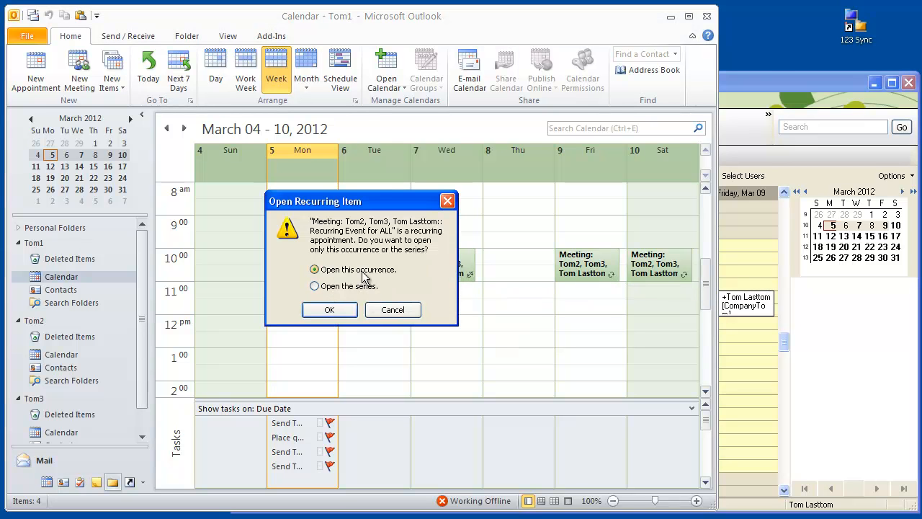
left_click(317, 308)
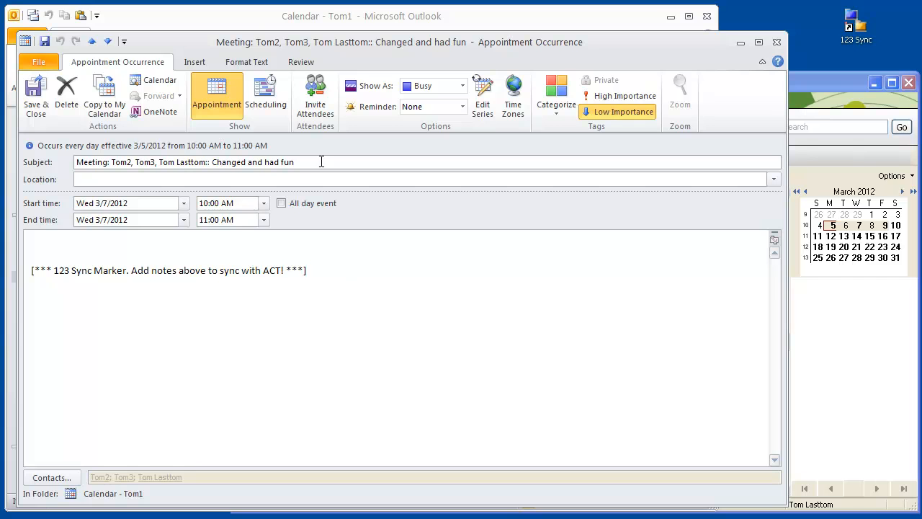
left_click(779, 42)
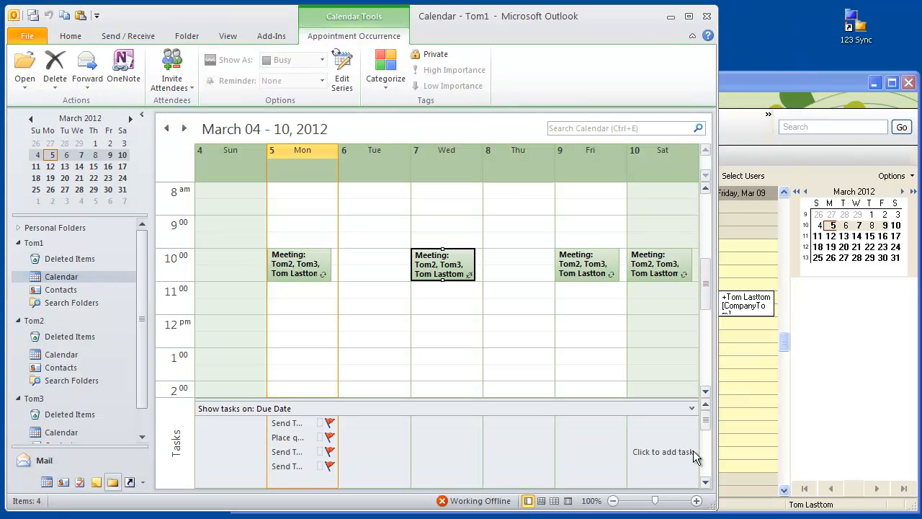
- Run the 123 Sync server synchronization twice in a row to distribute the edited Wednesday occurrence to all users
double_click(861, 30)
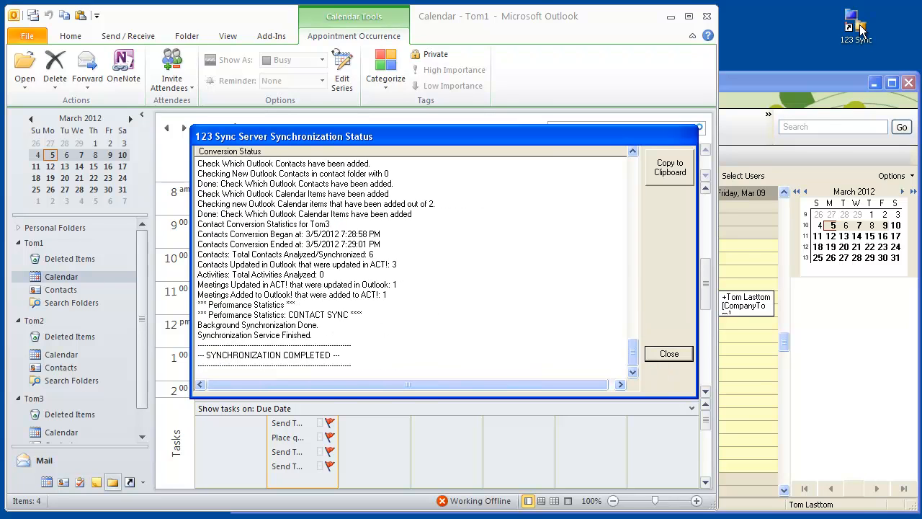
left_click(669, 354)
double_click(861, 25)
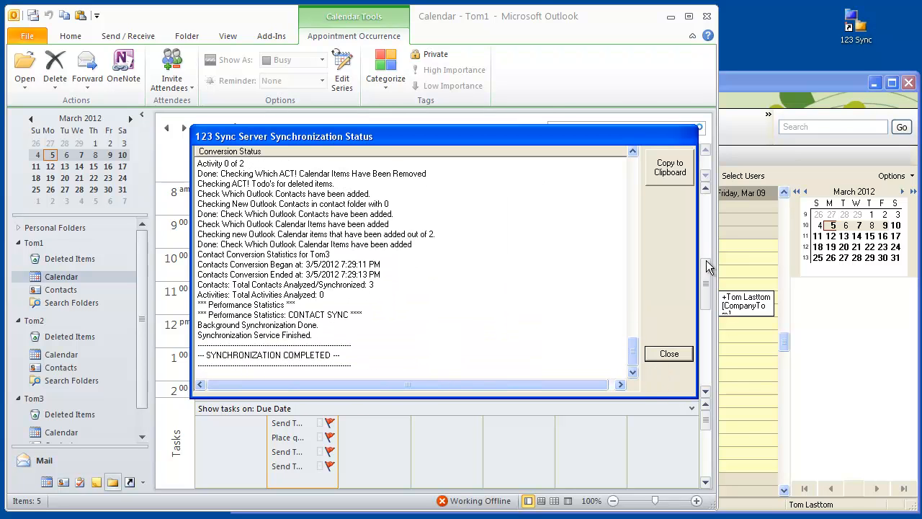
- Dismiss the synchronization status, open the Wednesday, March 7 meeting in Tom2's Outlook calendar to check its subject, and close it unchanged
left_click(668, 359)
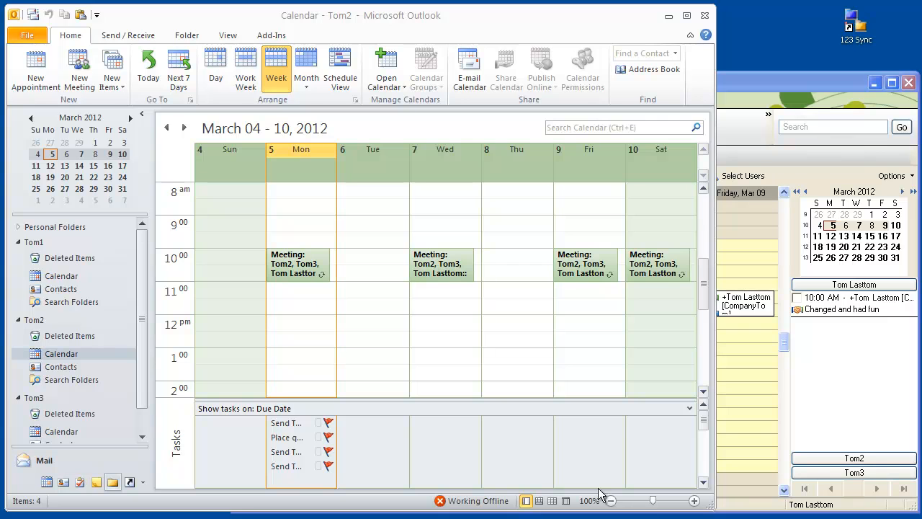
double_click(441, 270)
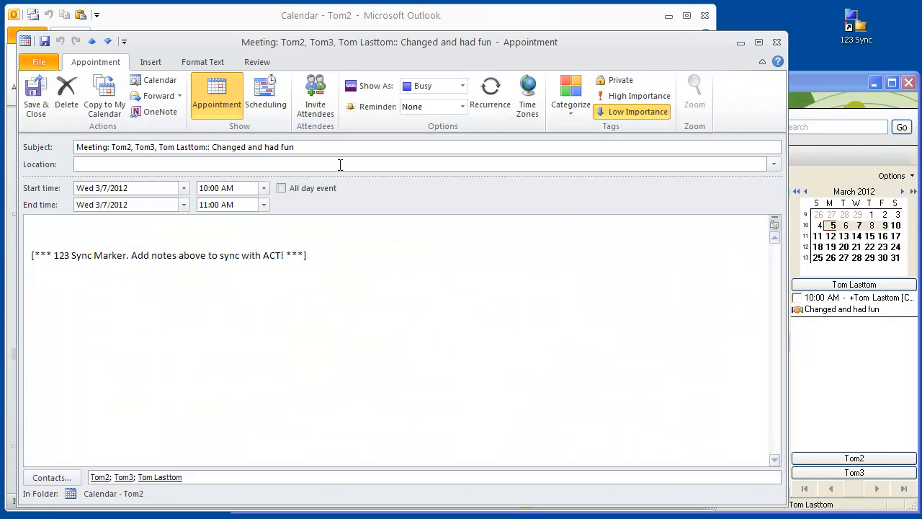
left_click(777, 43)
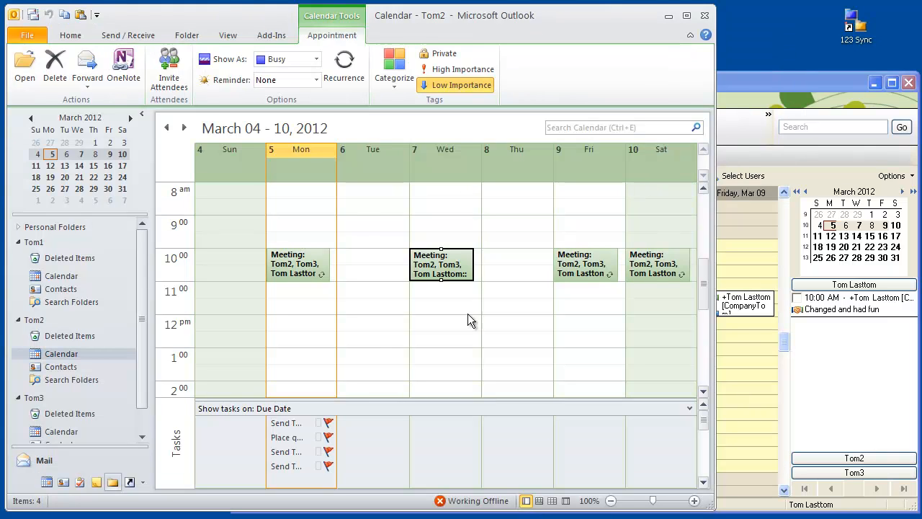
- In Tom3's Outlook calendar, check the Wednesday, March 7 meeting and the Friday, March 9 recurring occurrence without changing either
left_click(143, 437)
left_click(143, 437)
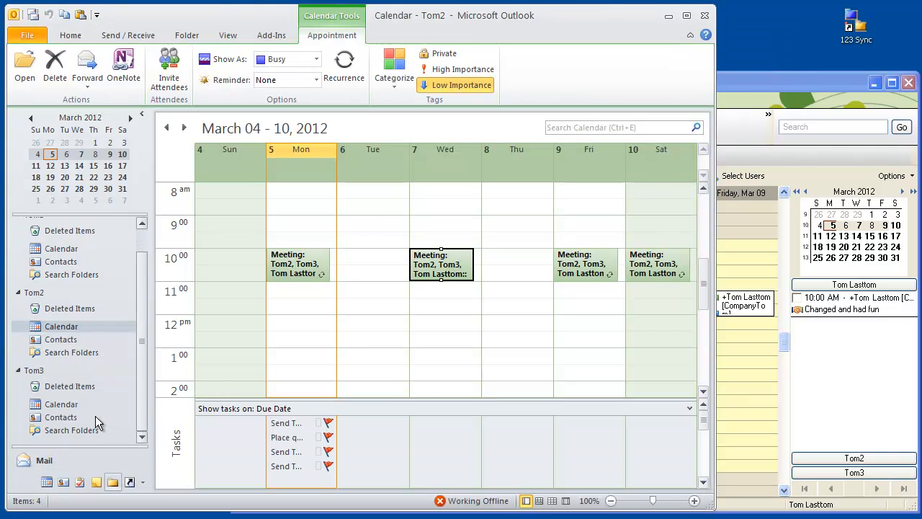
left_click(62, 405)
double_click(455, 272)
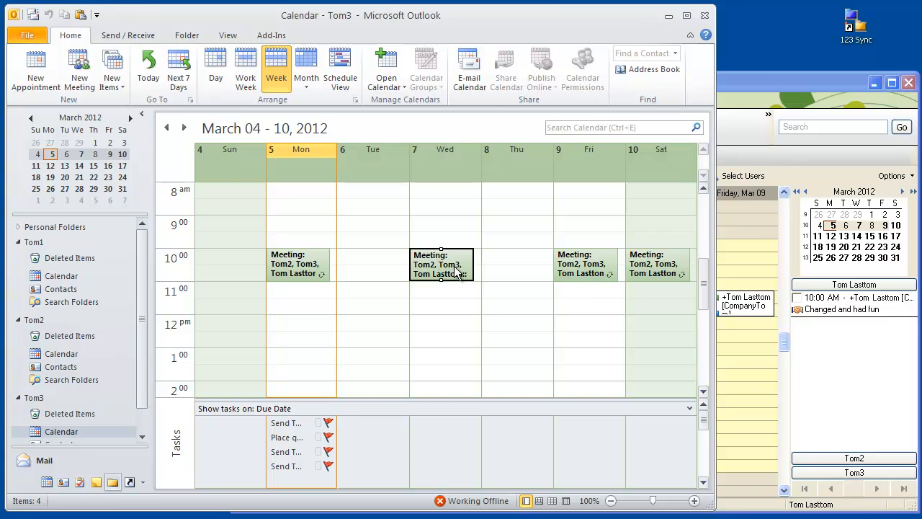
left_click(777, 42)
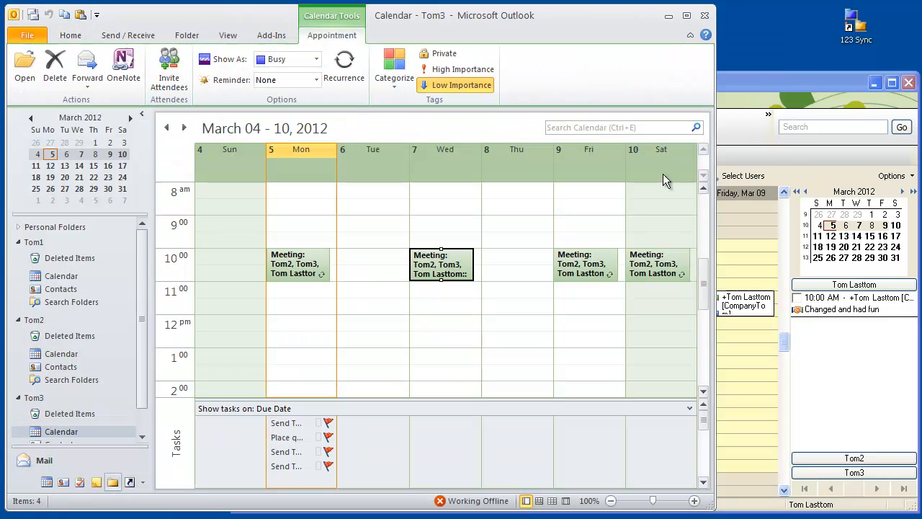
left_click(604, 272)
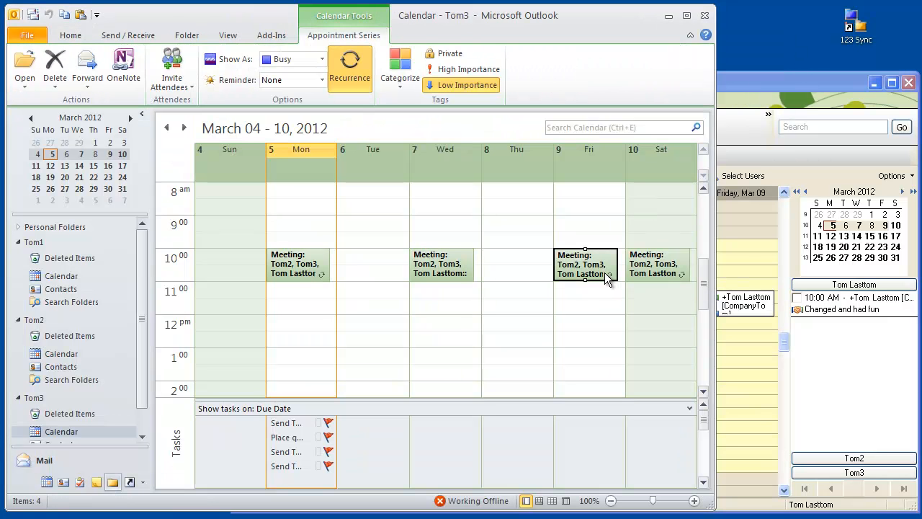
double_click(603, 272)
left_click(393, 309)
- Switch to Sage ACT! and inspect the March 7 and March 9 meetings' details, cancelling out of each without changes
left_click(800, 114)
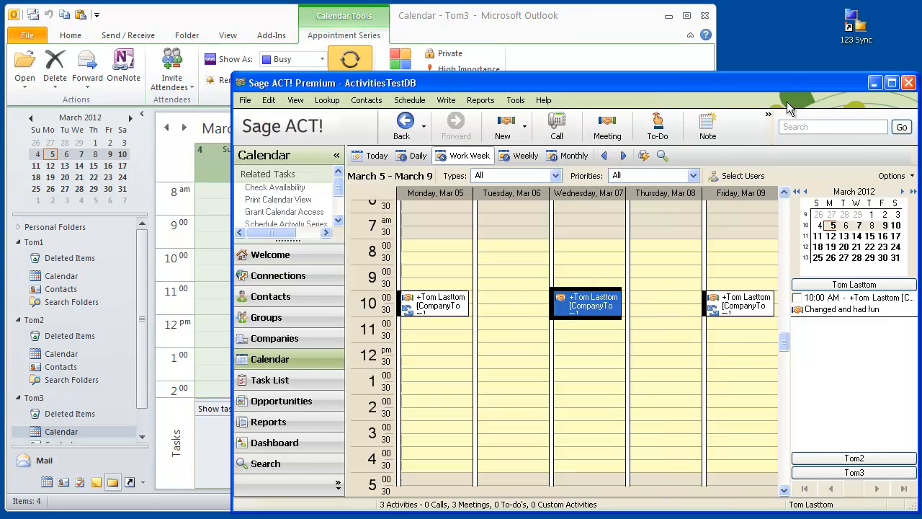
double_click(605, 309)
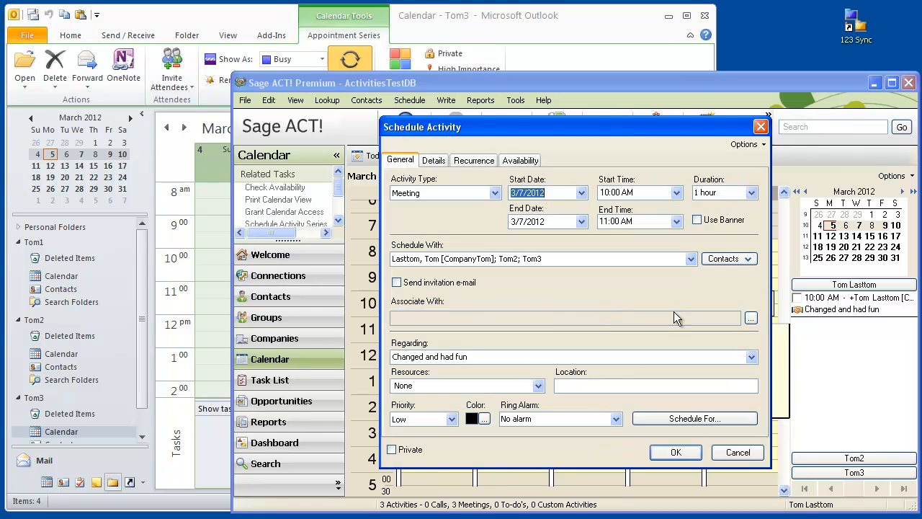
left_click(738, 452)
double_click(755, 303)
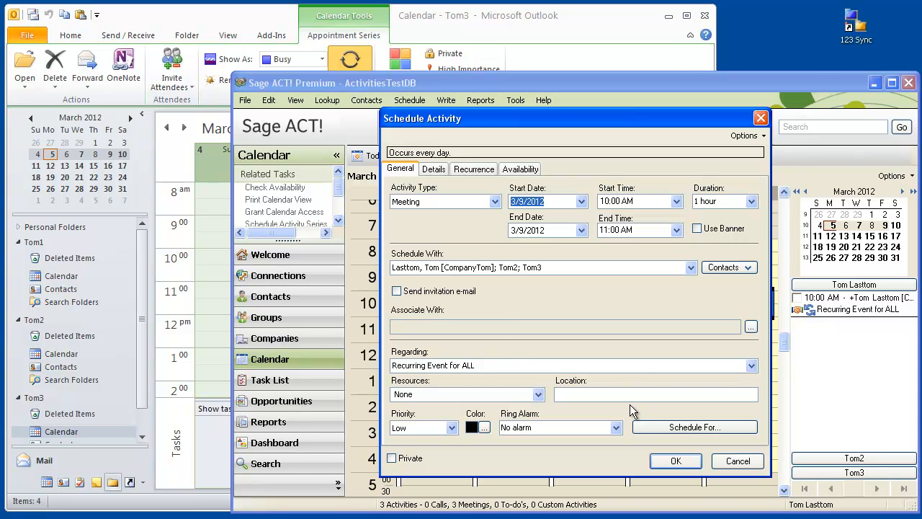
left_click(738, 462)
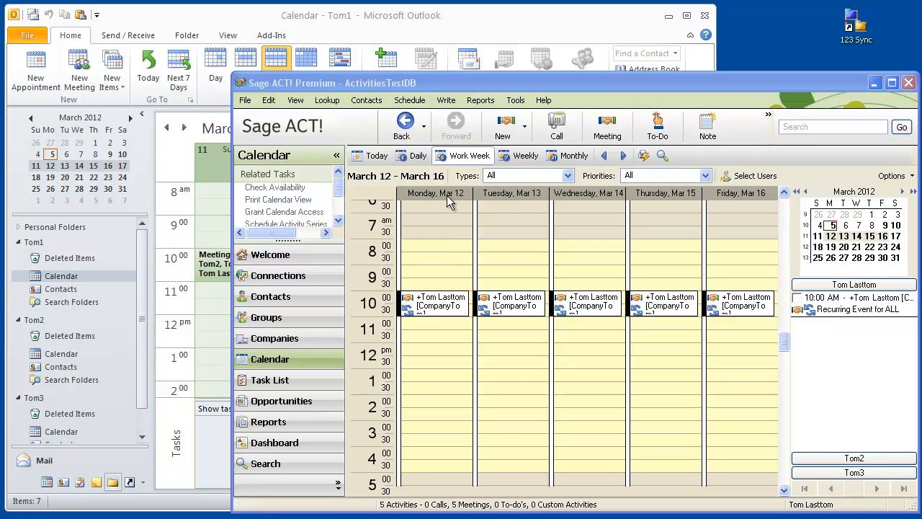
- Move the Monday, March 12 recurring meeting from the 10:00 AM slot to 8:00 AM, applying the change to all occurrences
left_click(444, 299)
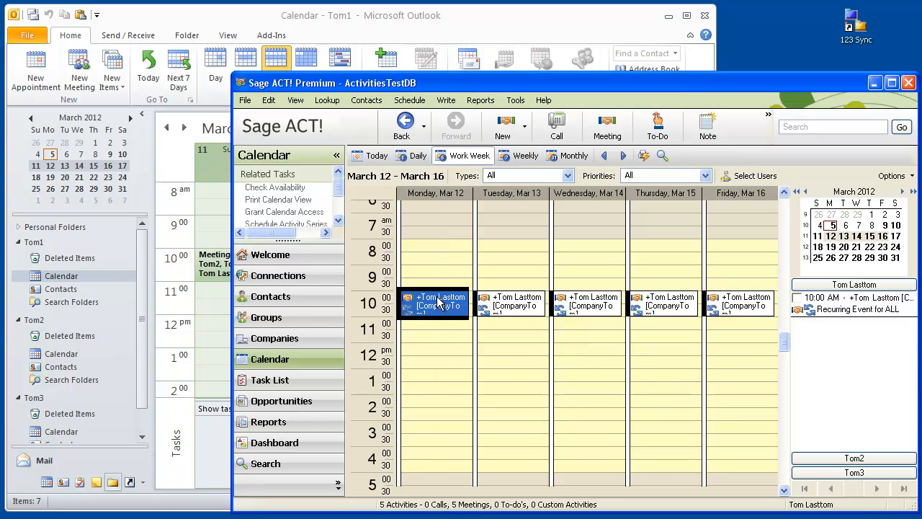
left_click_drag(438, 303, 416, 247)
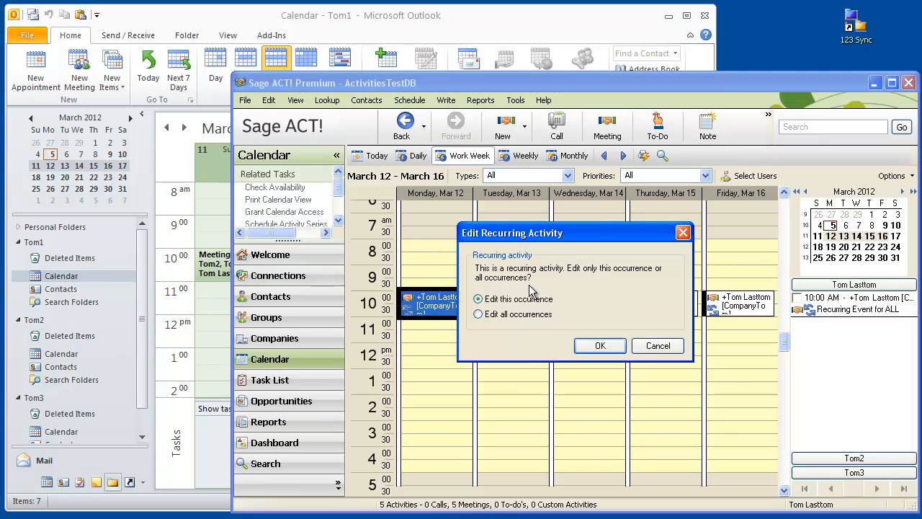
left_click(520, 316)
left_click(600, 346)
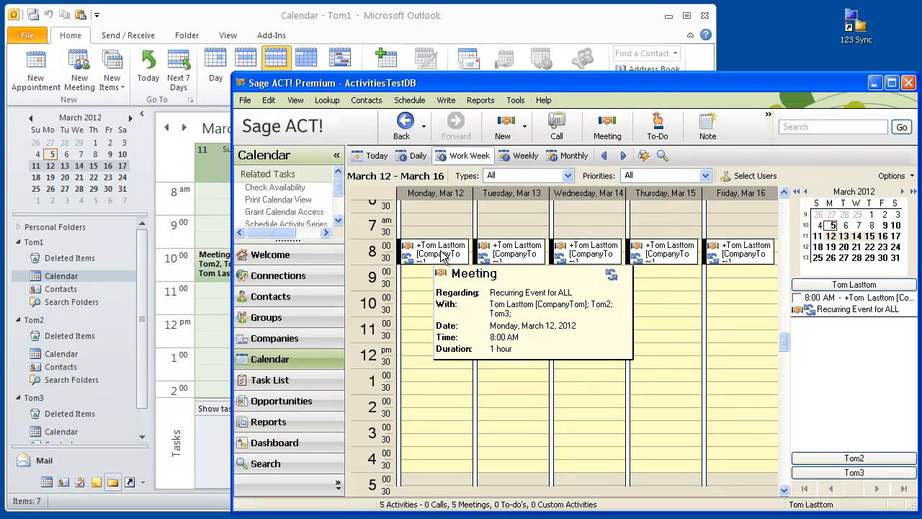
- Switch to Outlook and compare the current meeting slot with the 8 am slot in Tom1's March 11 - 17 calendar
left_click(203, 232)
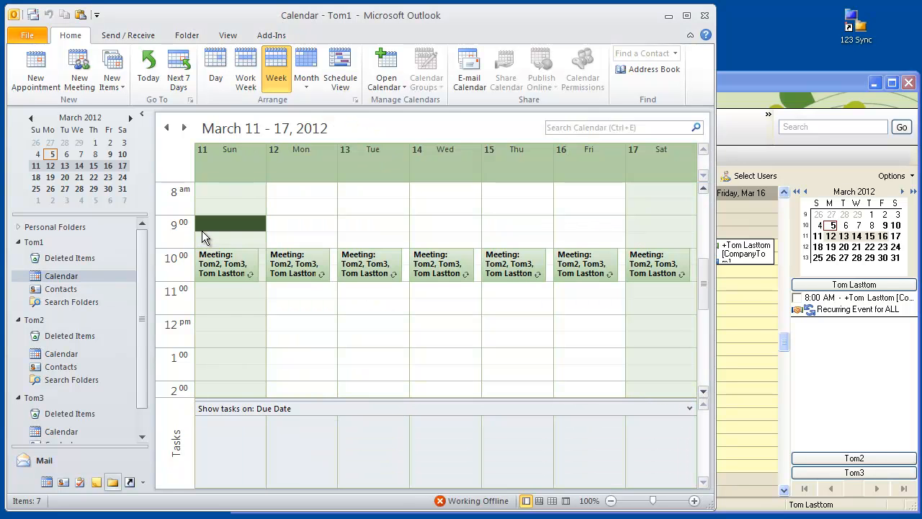
left_click(208, 268)
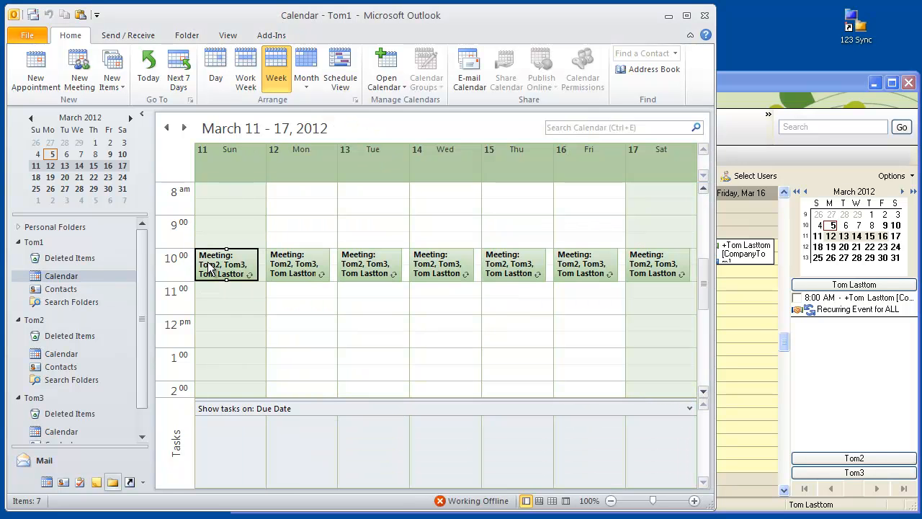
left_click(207, 190)
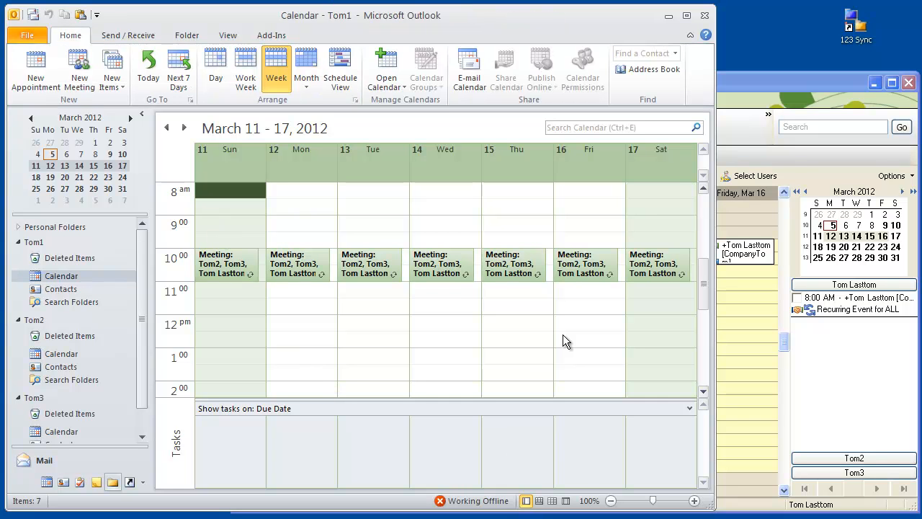
- Run the 123 Sync server synchronization to distribute the rescheduled series, and return to Tom1's Outlook calendar to check the meeting times
left_click(729, 88)
double_click(857, 29)
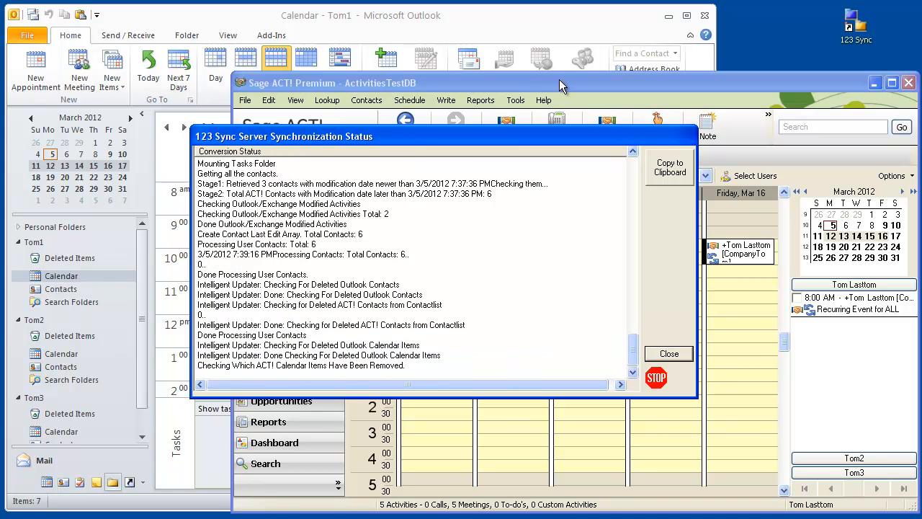
left_click(657, 355)
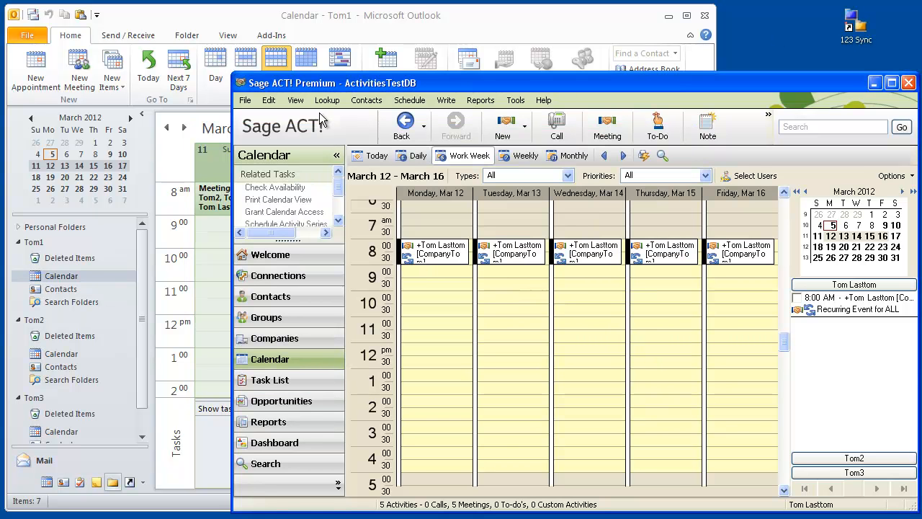
left_click(261, 16)
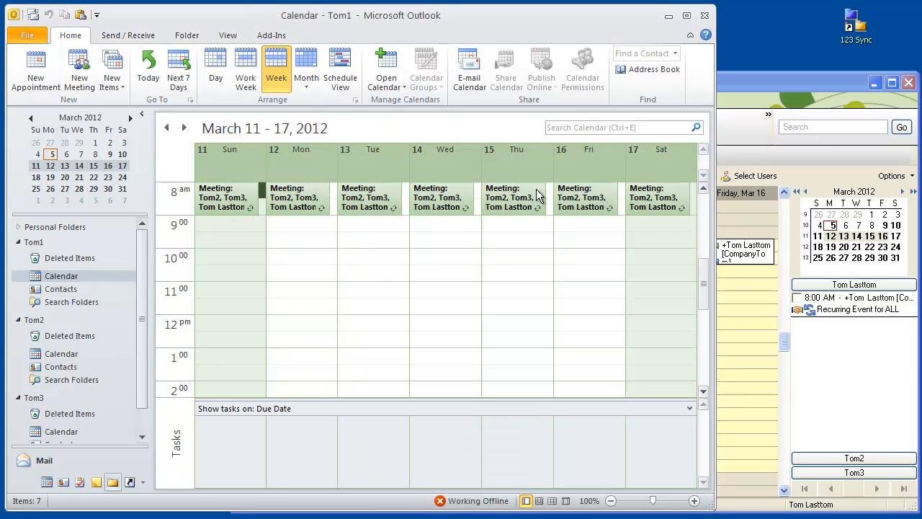